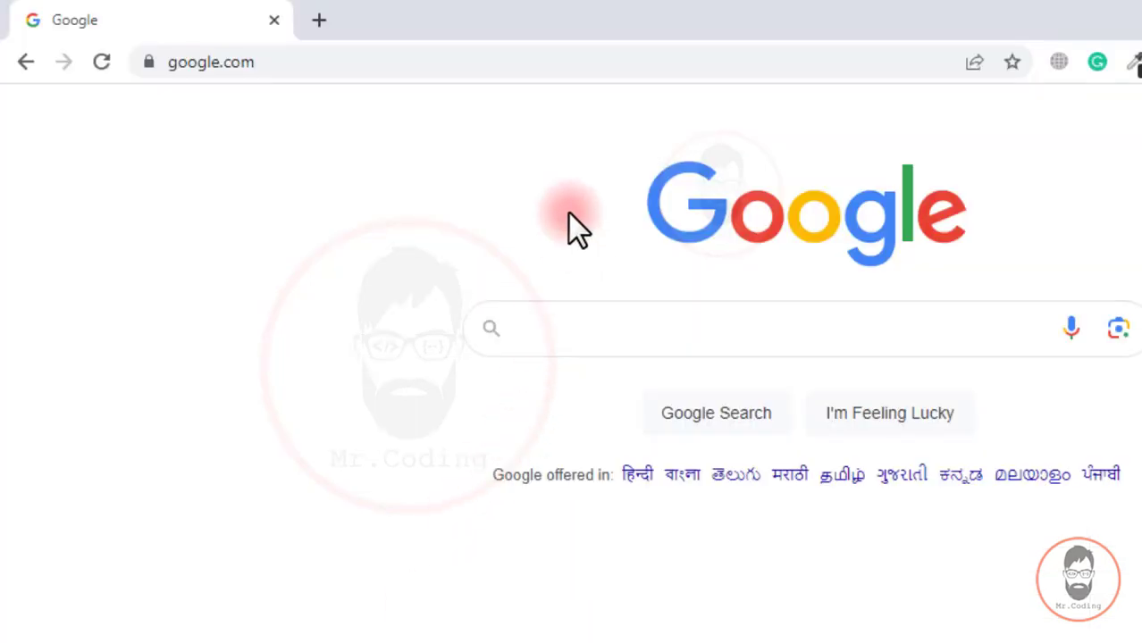
- Open fiverr.com and search its services for "excel data cleaning"
left_click(365, 61)
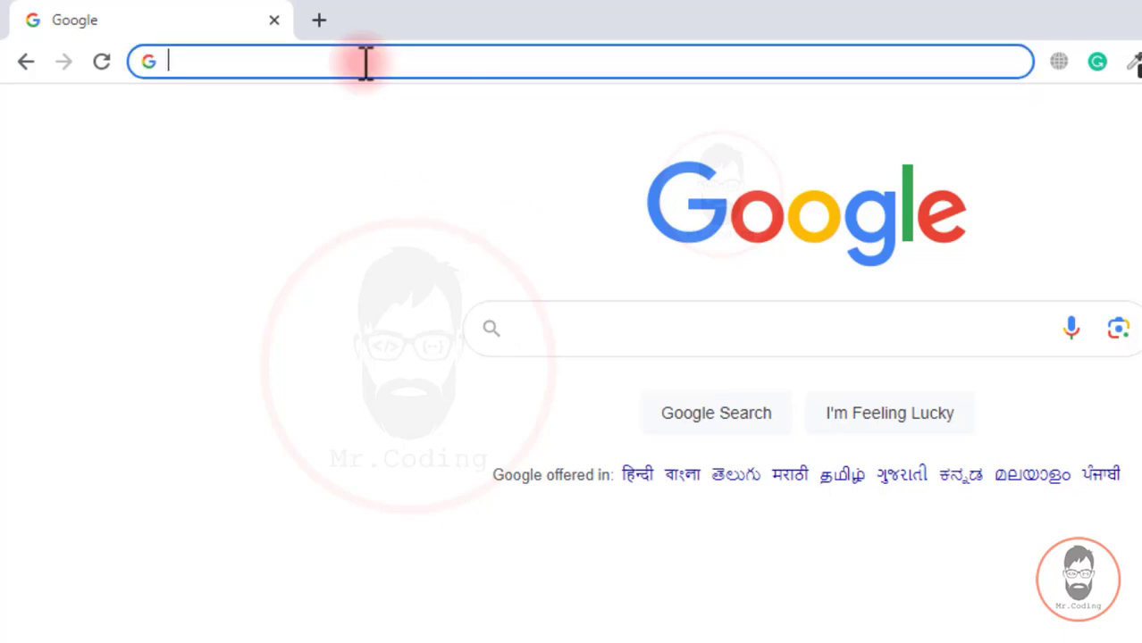
type("fiverr.com")
key("Return")
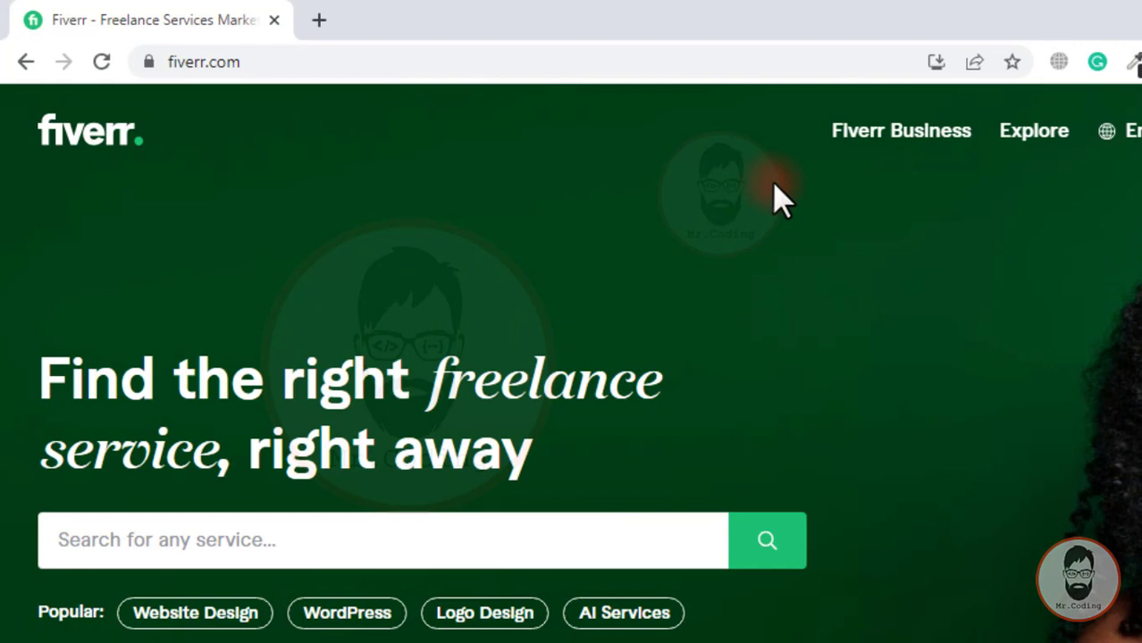
left_click(288, 551)
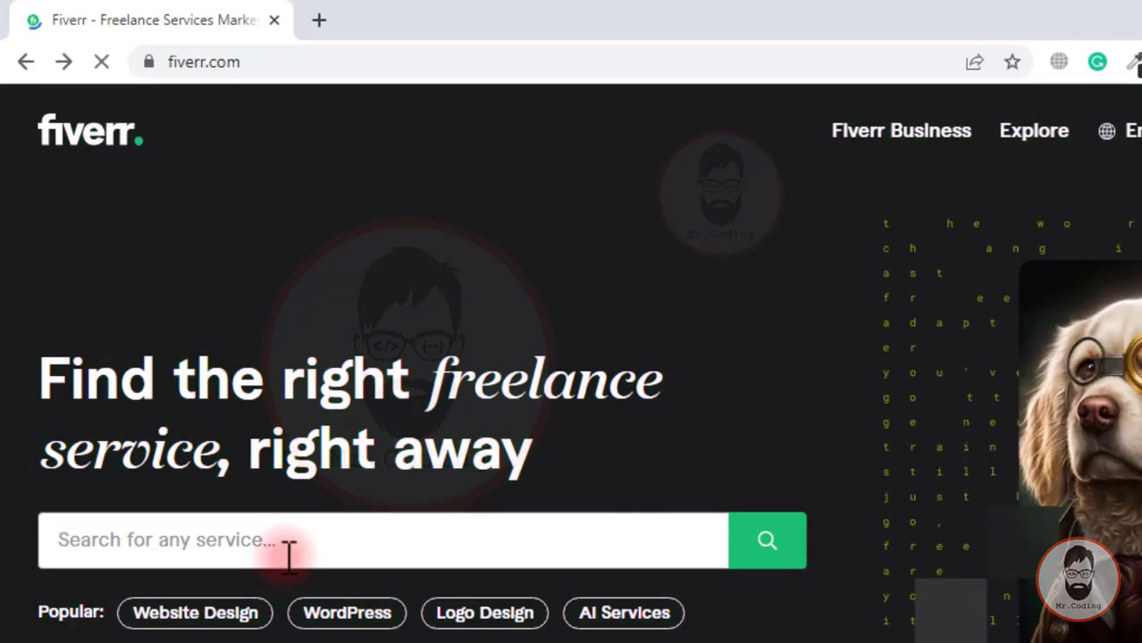
type("excel data cleaning")
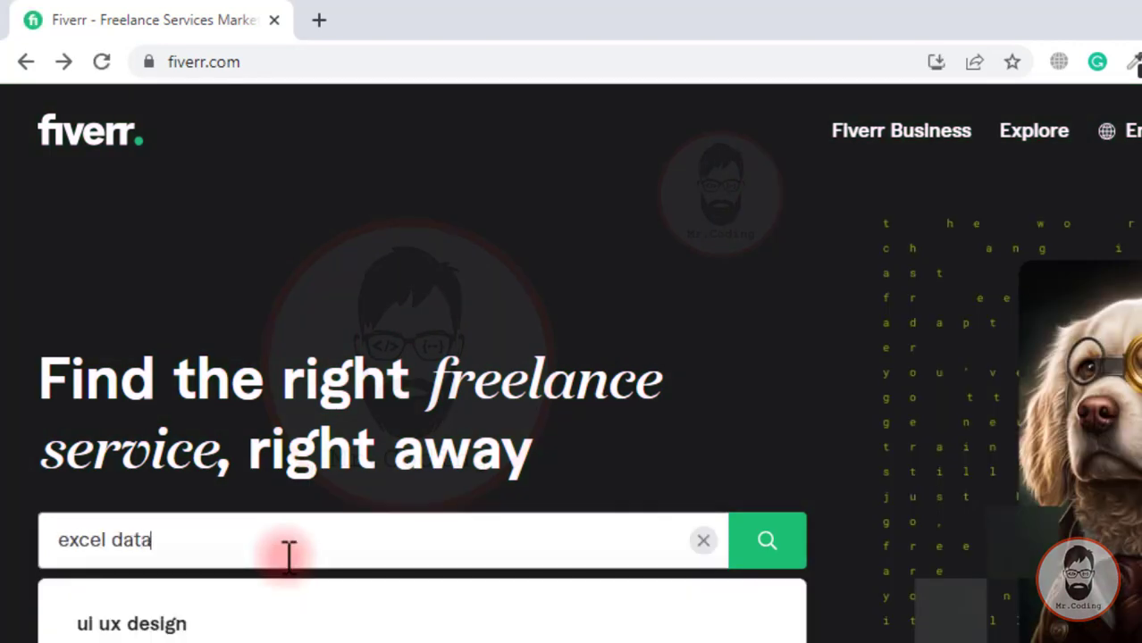
left_click(733, 547)
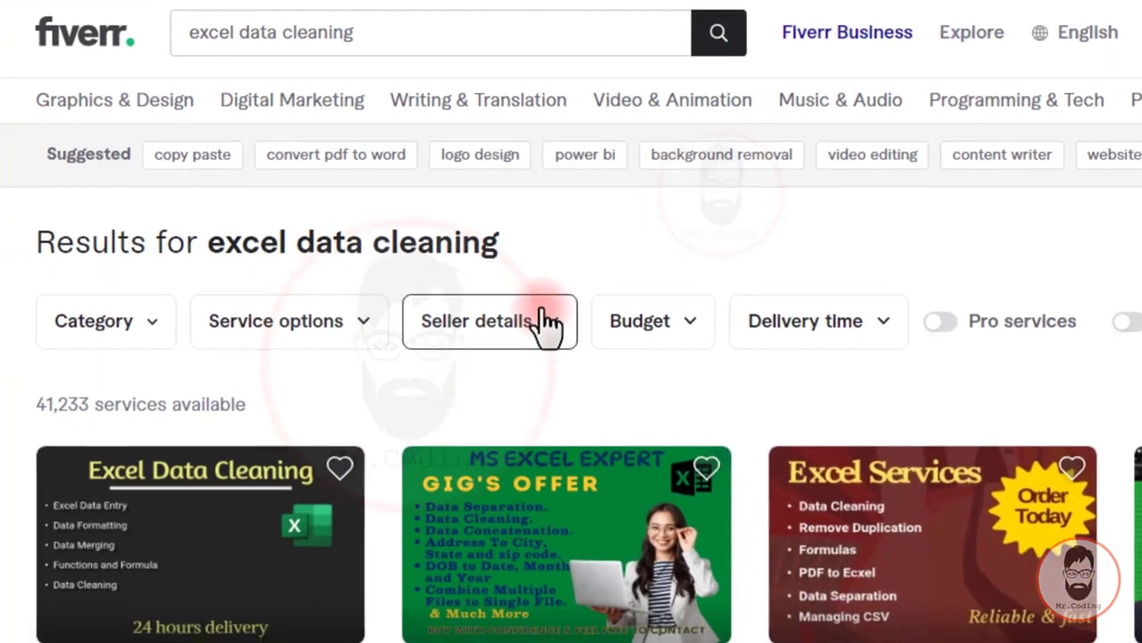
- Open the Excel data cleaning and formatting gig advertising 15 years of experience from the search results
scroll(577, 420, "down", 4)
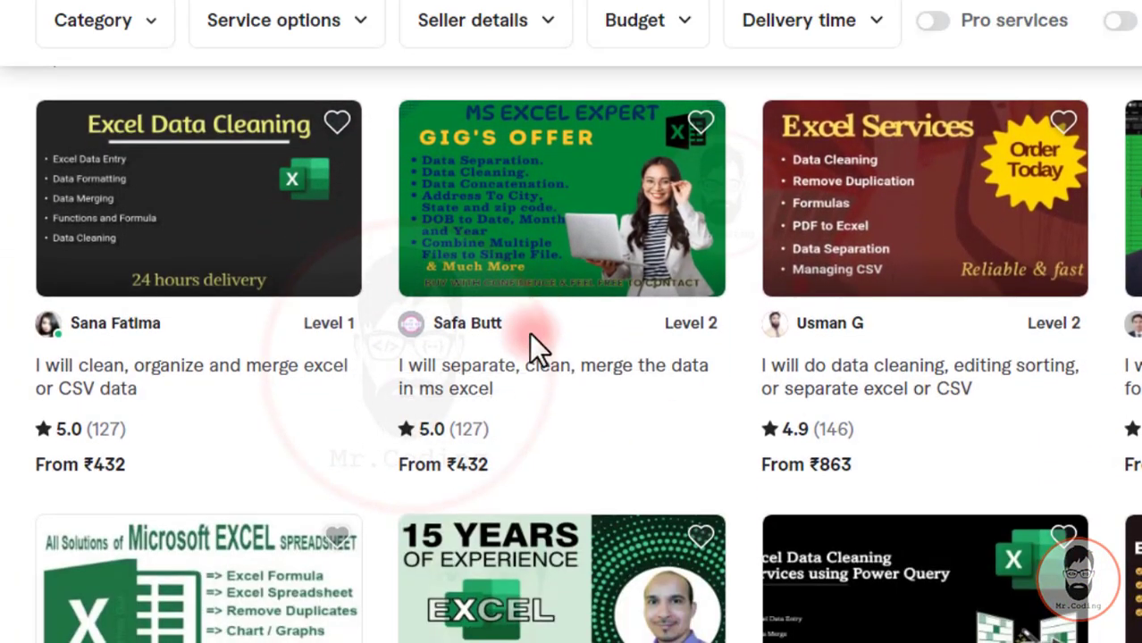
scroll(535, 349, "down", 3)
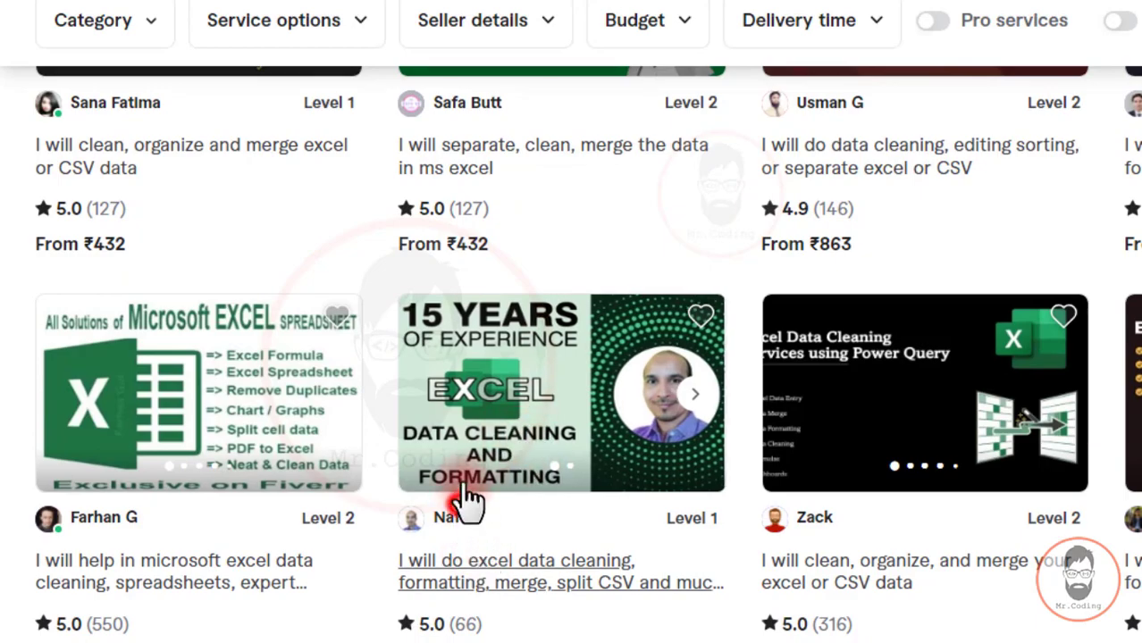
left_click(484, 426)
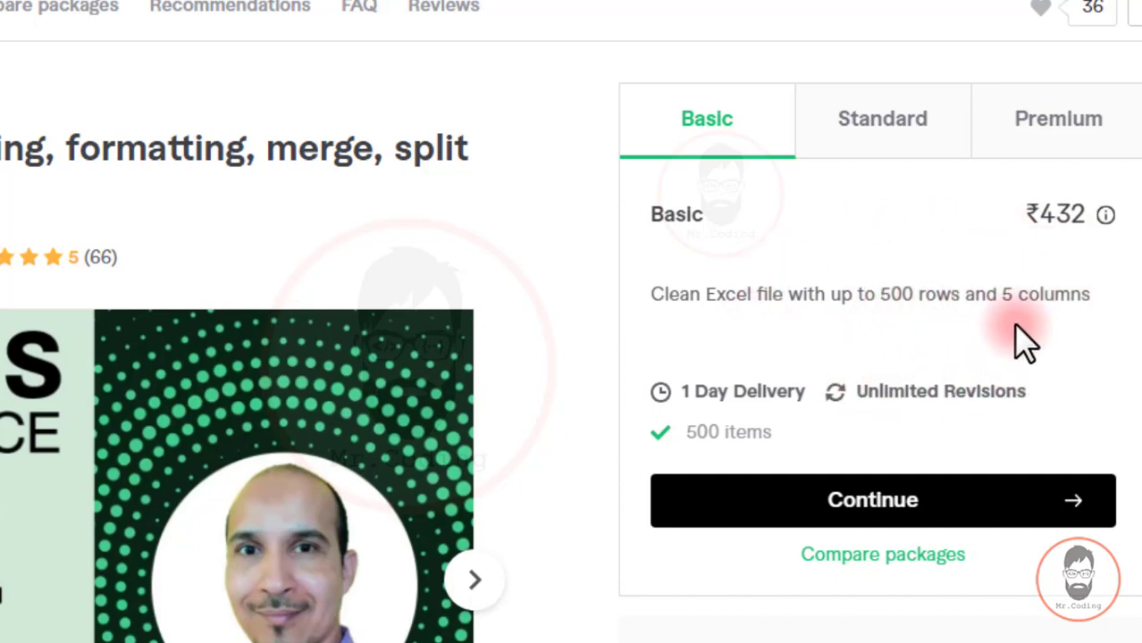
- Compare the gig's Standard and Premium packages, then return to the Basic package
left_click(874, 125)
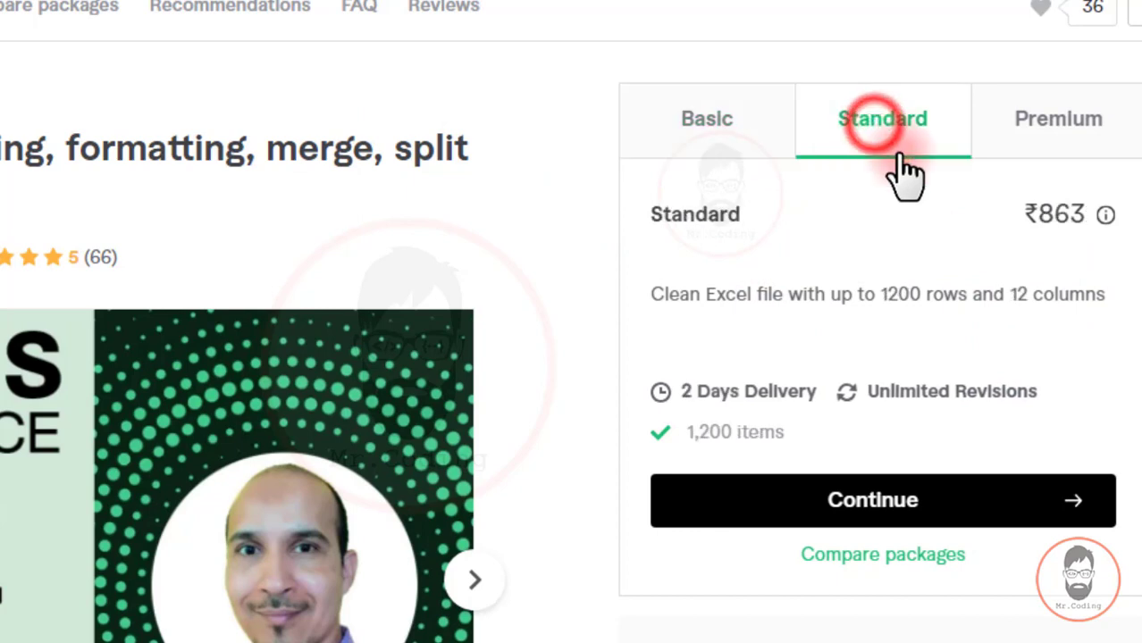
left_click(1056, 125)
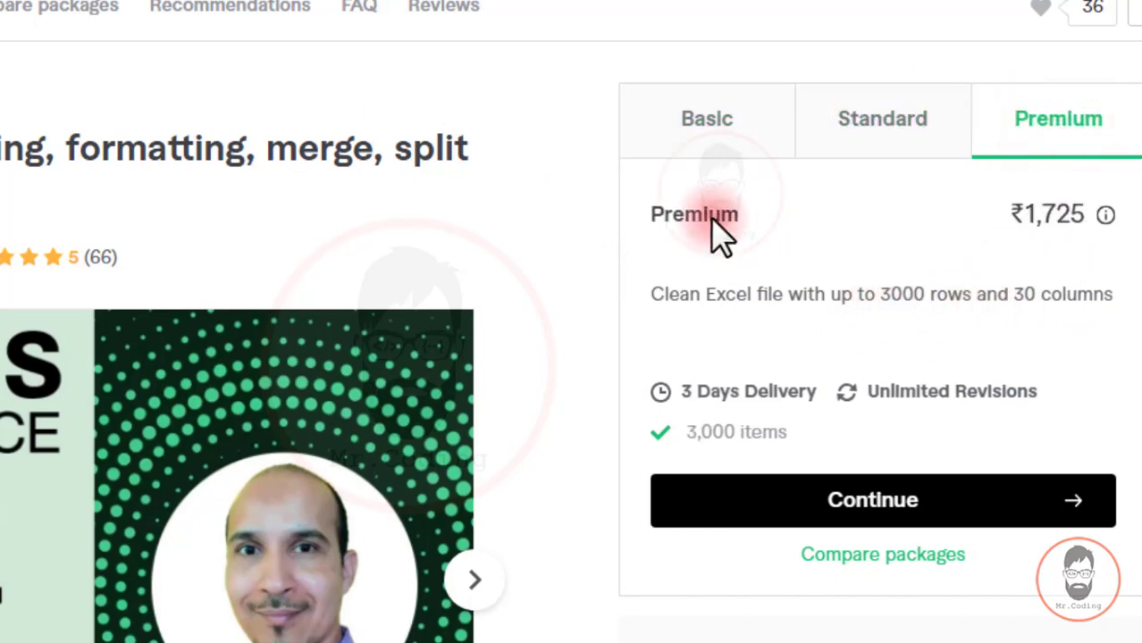
left_click(707, 123)
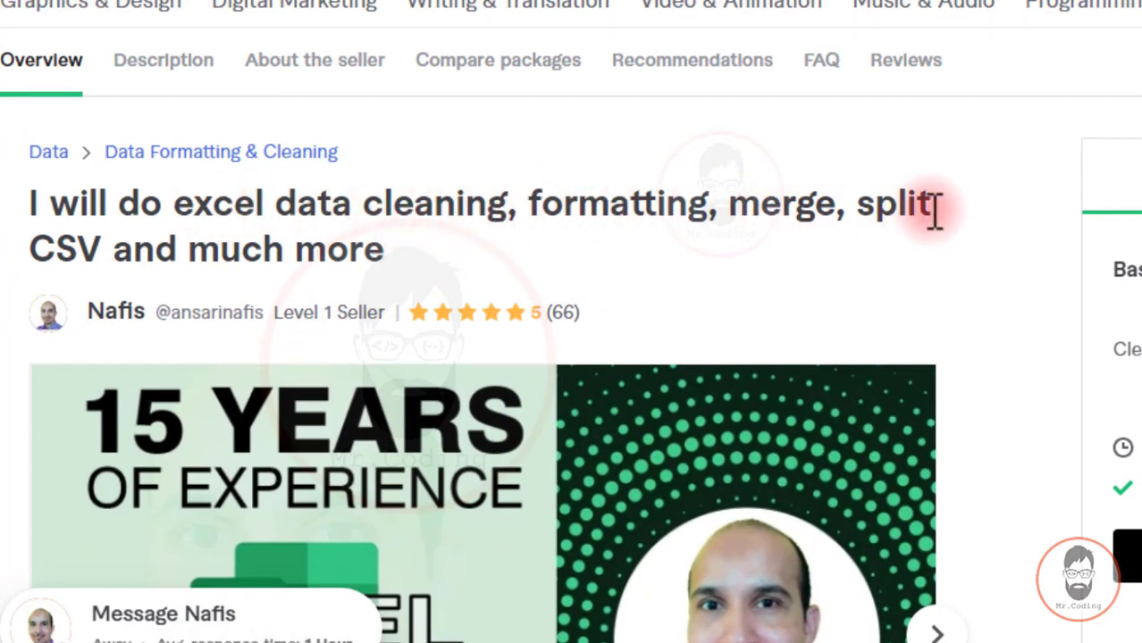
- Highlight the services named in the gig's title, from data cleaning through split
left_click_drag(933, 208, 277, 205)
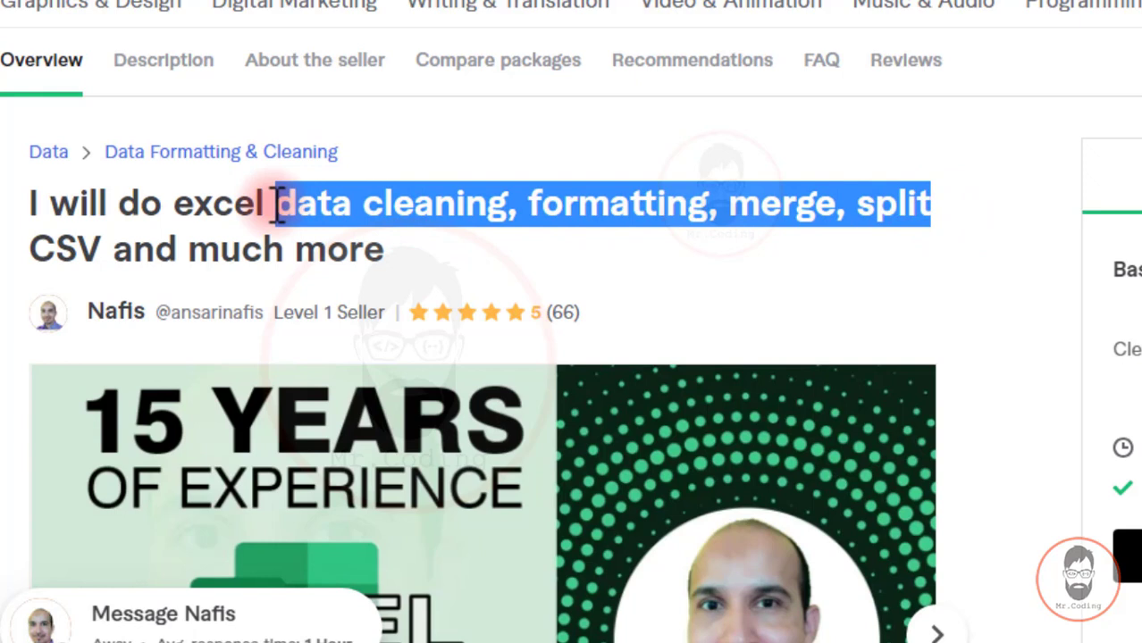
left_click(885, 214)
left_click_drag(363, 204, 932, 234)
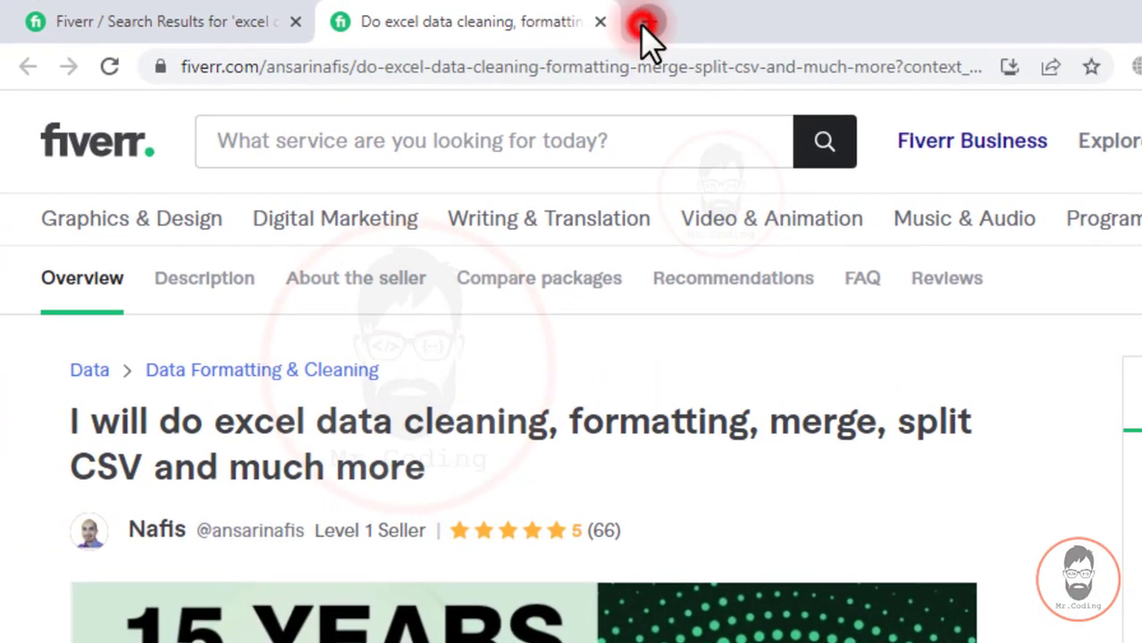
left_click(640, 23)
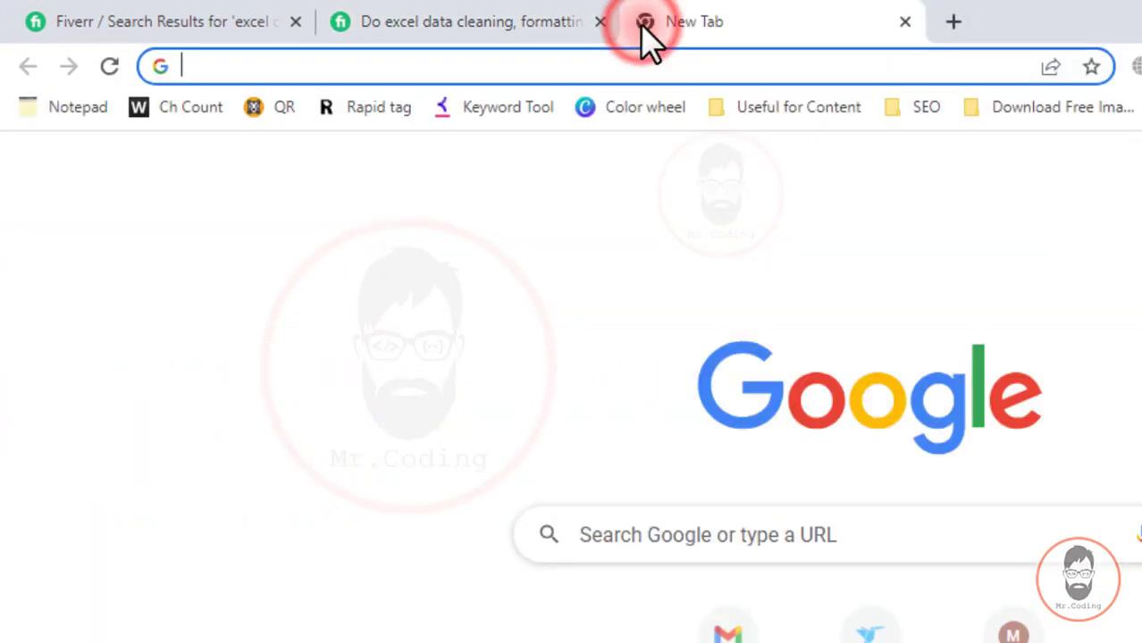
type("https://www.freelancer.com/")
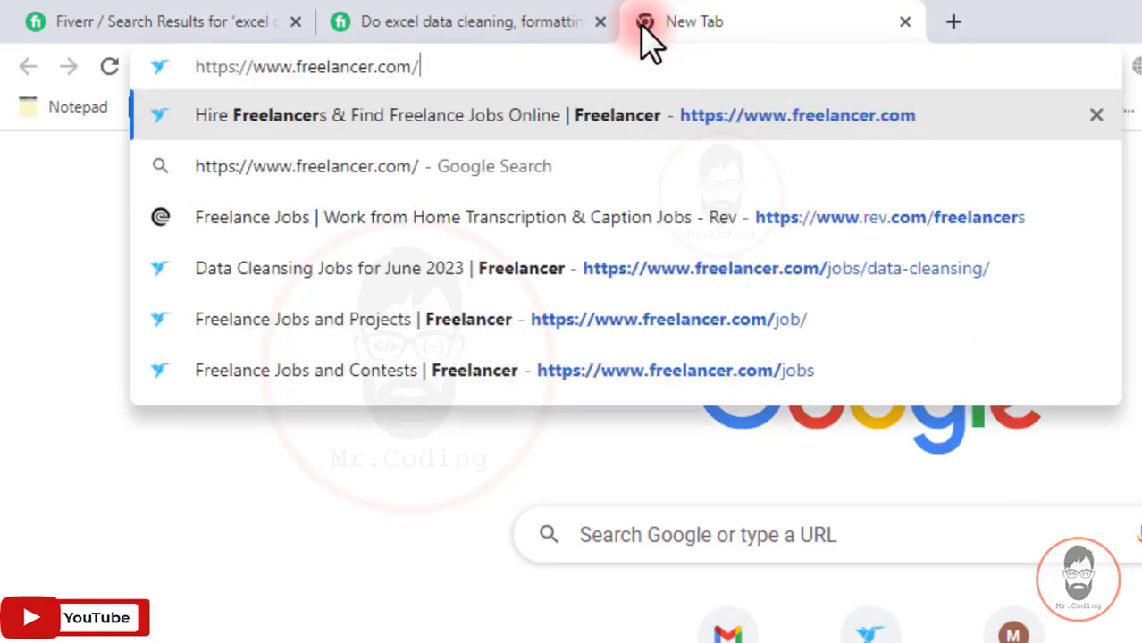
key("Return")
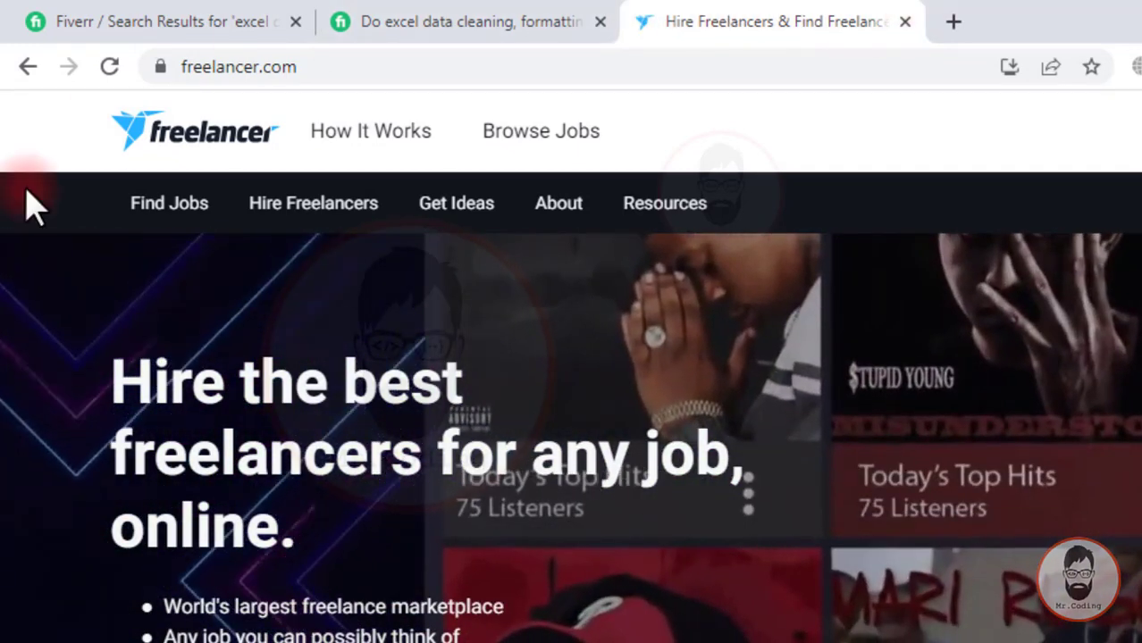
left_click(165, 206)
left_click(165, 207)
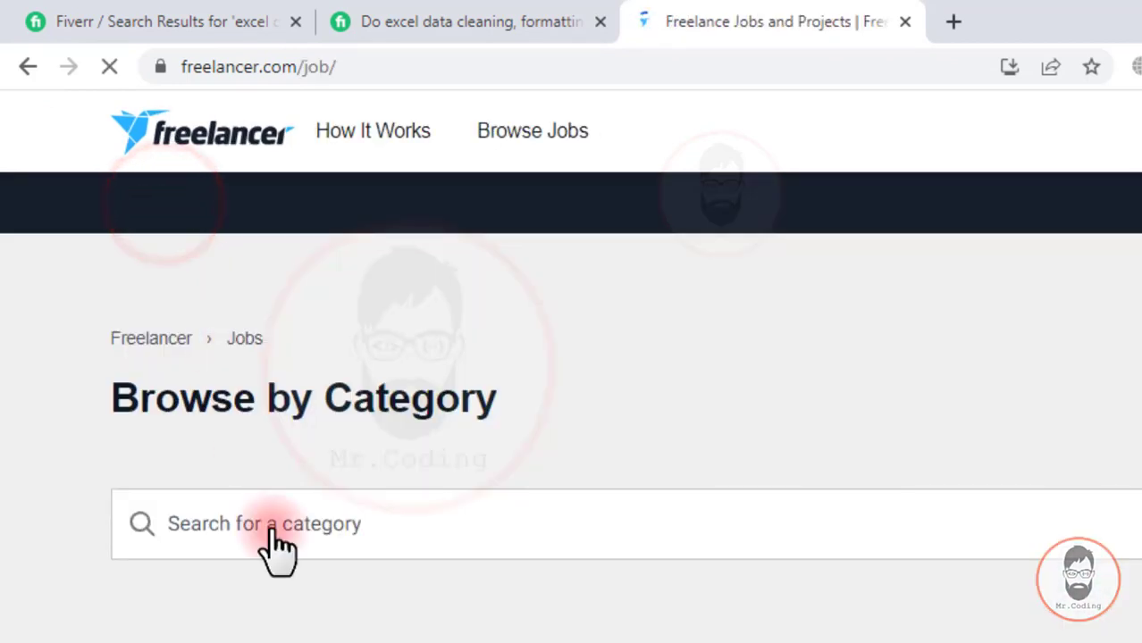
- Filter the job categories by "data clean", open the Data Cleansing category and look through its listed jobs
left_click(293, 524)
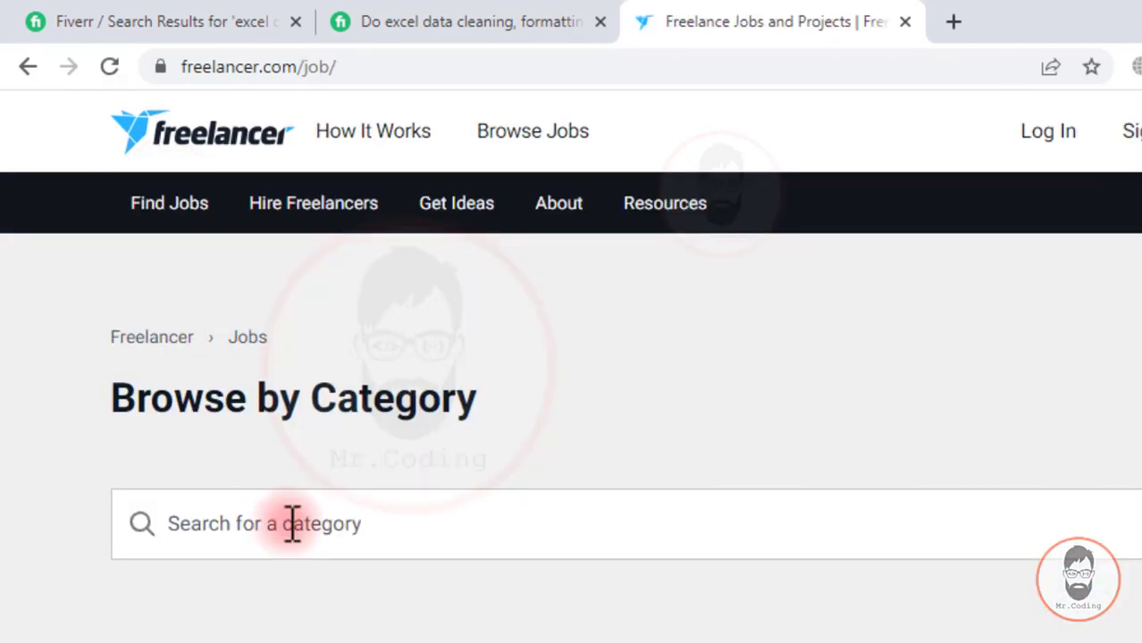
type("data clean")
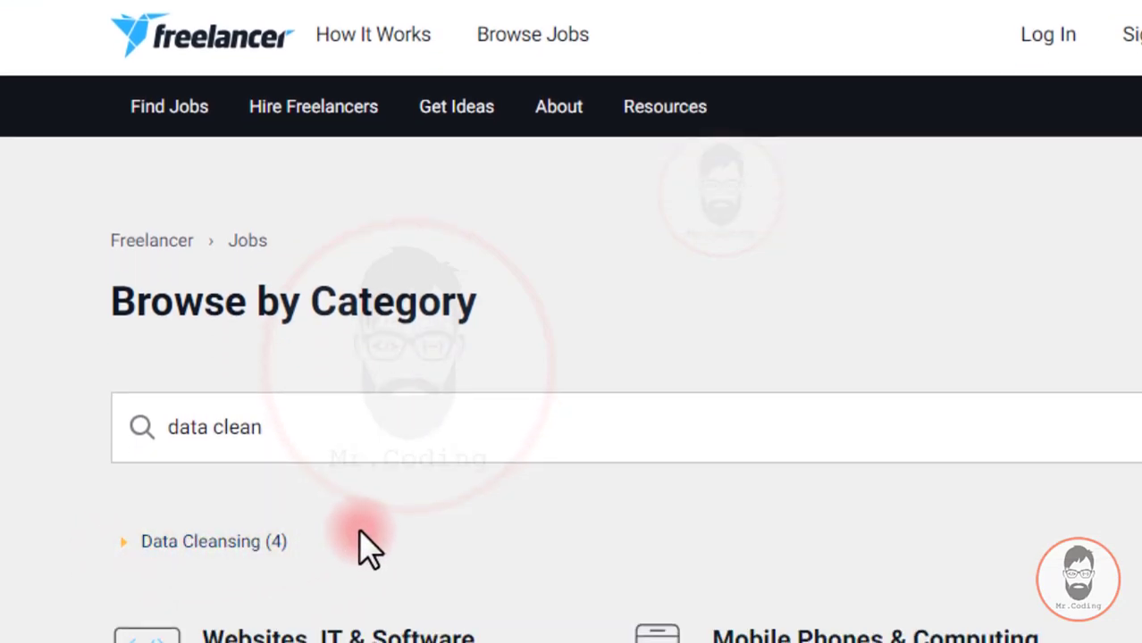
left_click(199, 542)
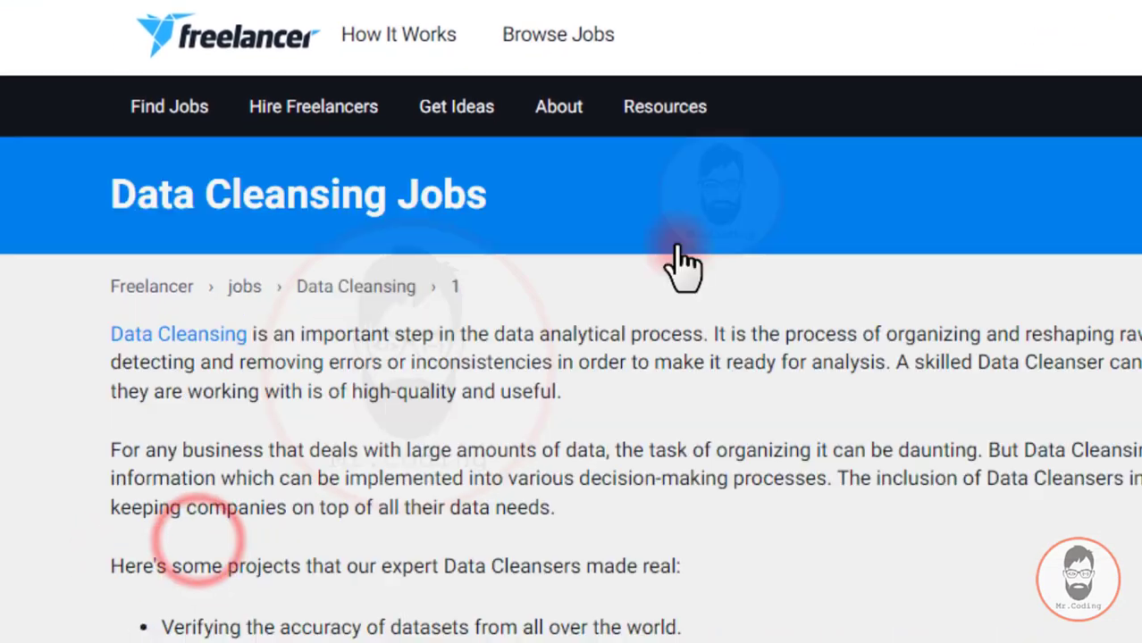
scroll(684, 260, "down", 10)
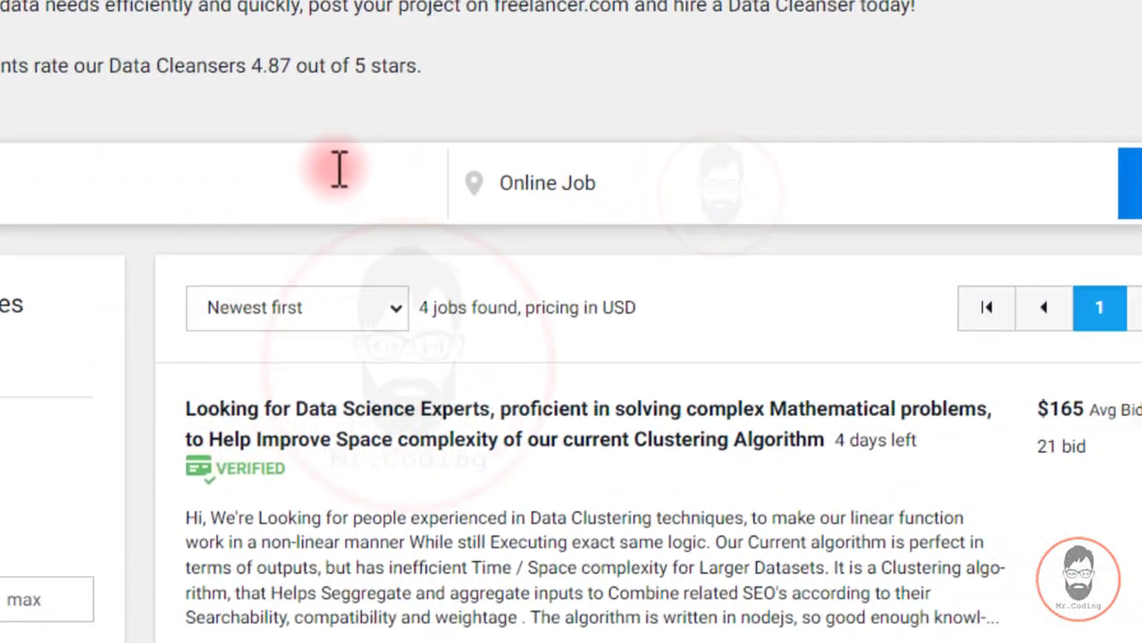
scroll(241, 143, "down", 3)
scroll(256, 125, "down", 6)
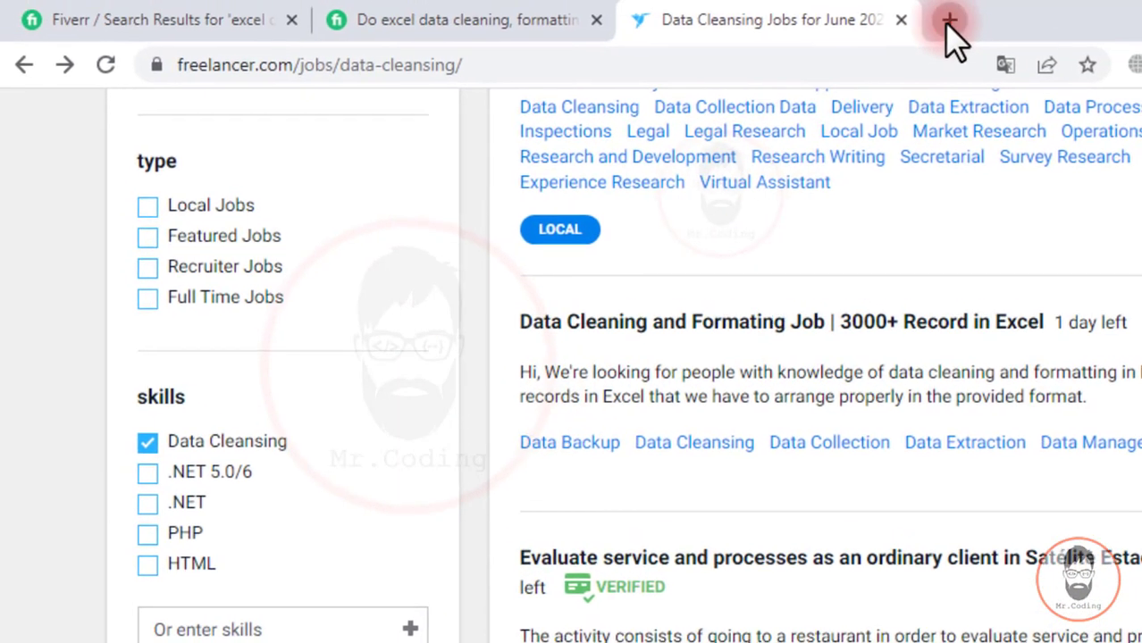
- Open the Upwork site in a new browser tab and go to its page for finding work by skill
left_click(946, 24)
type("up")
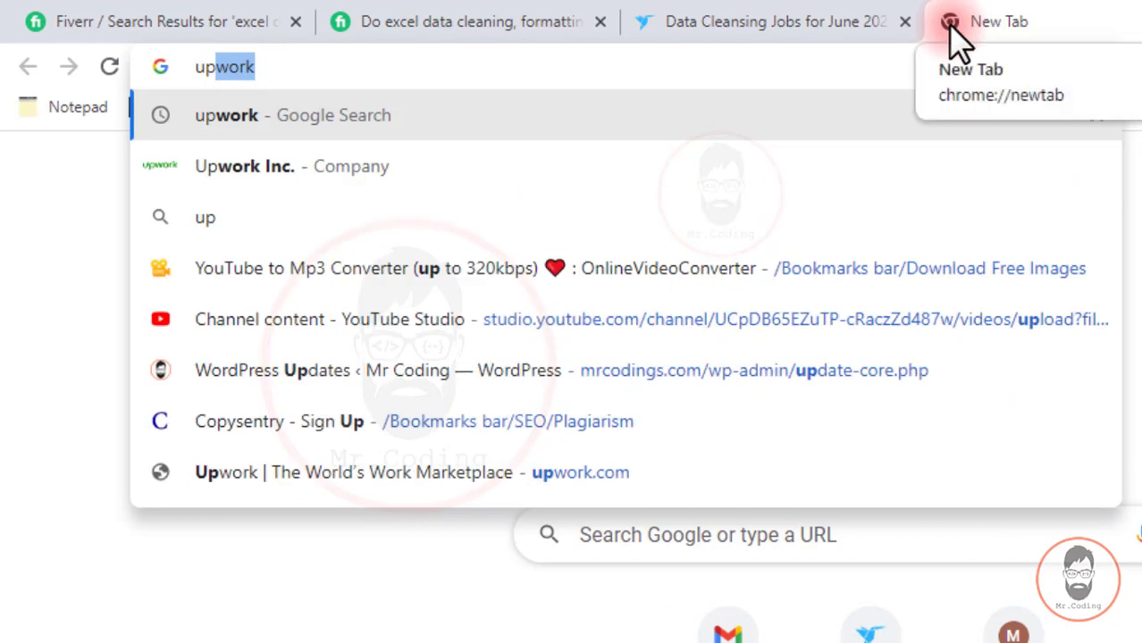
key("Return")
left_click(394, 411)
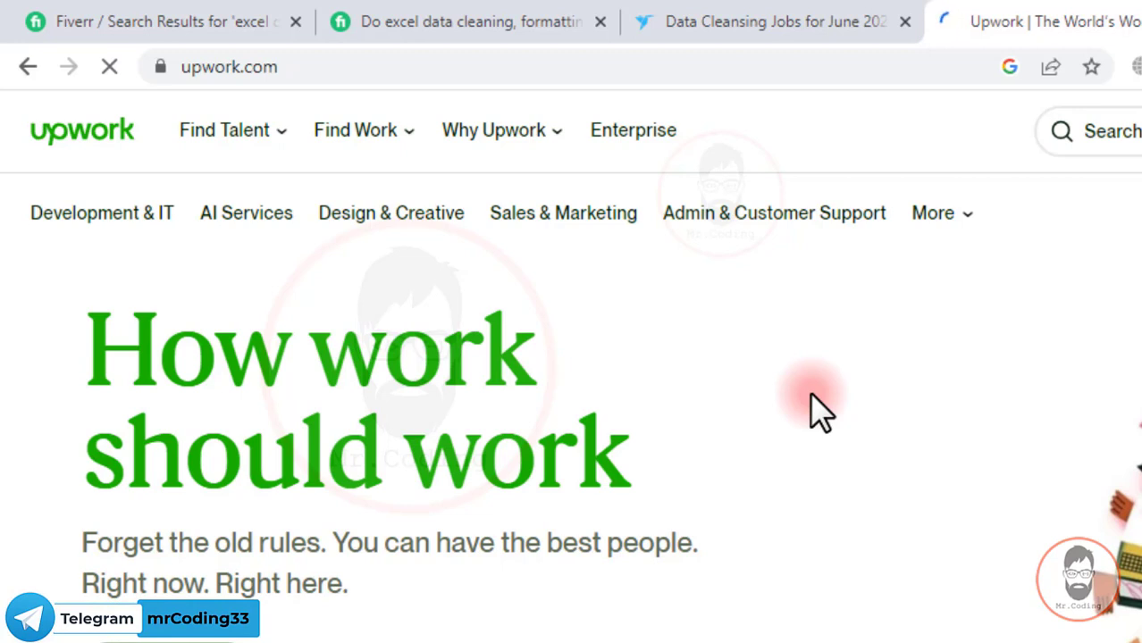
mouse_move(393, 134)
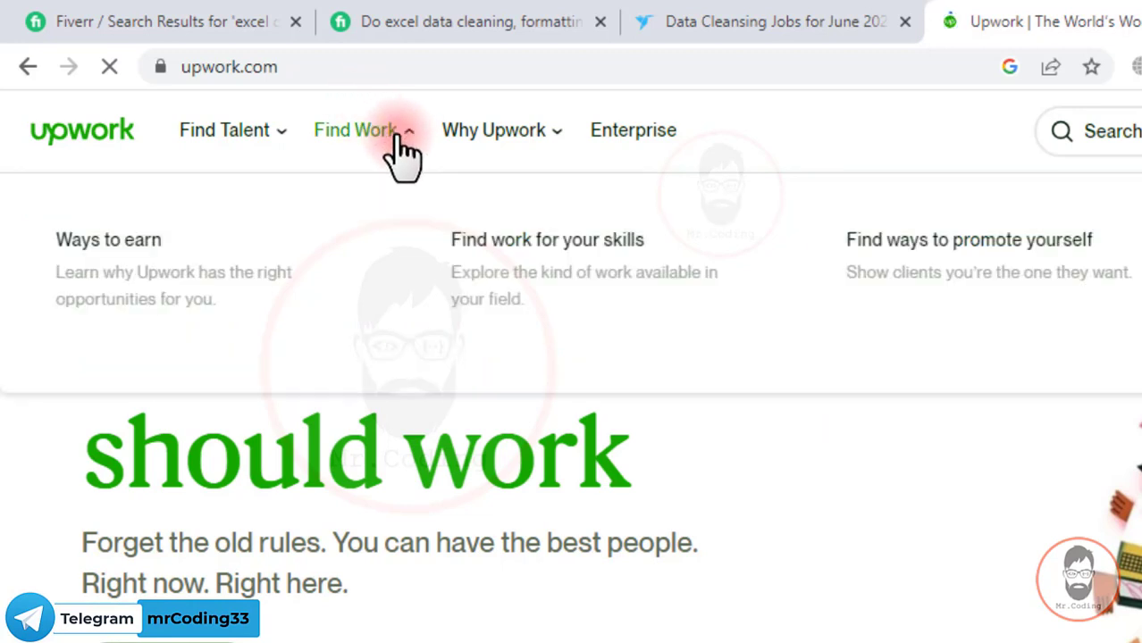
left_click(492, 245)
- Search the remote jobs for "data cl" and open the Data Cleansing Analyst suggestion
scroll(322, 14, "down", 2)
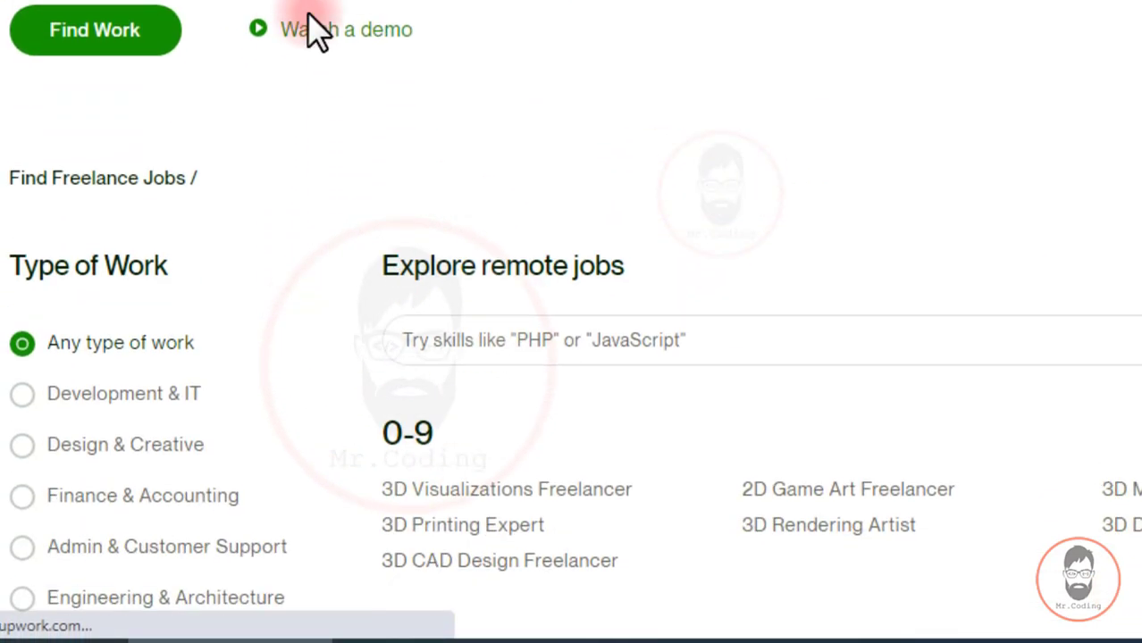
scroll(318, 33, "down", 1)
left_click(517, 219)
type("data")
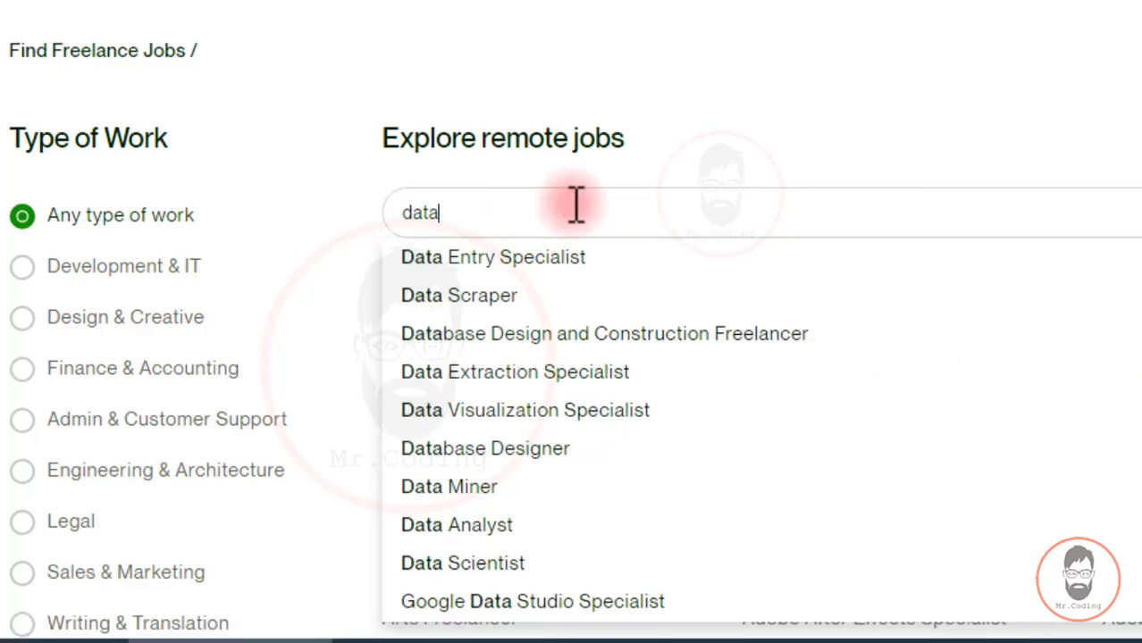
type(" cl")
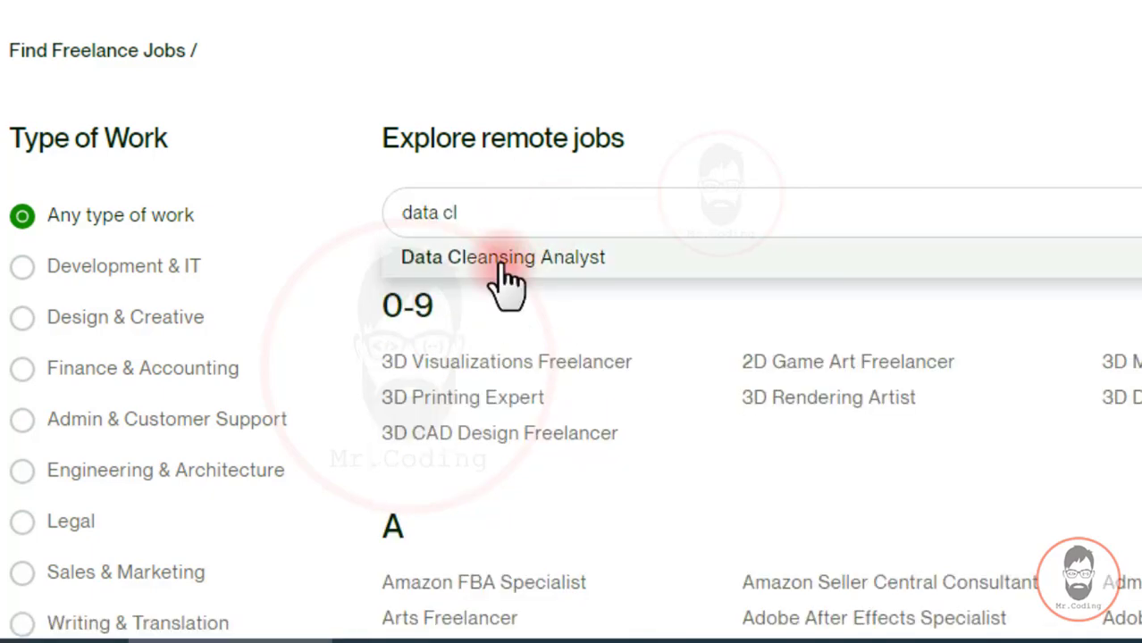
left_click(499, 259)
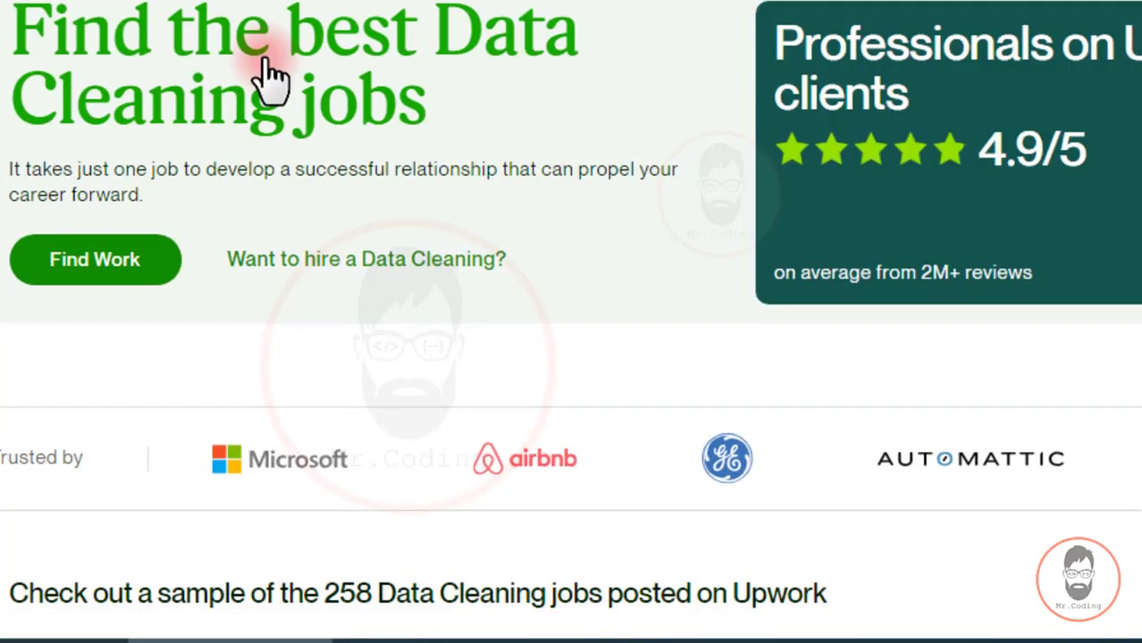
- Look through the sample Data Cleaning jobs and examine the price of the Excel data cleaning and formatting job
scroll(268, 75, "down", 5)
scroll(269, 71, "down", 2)
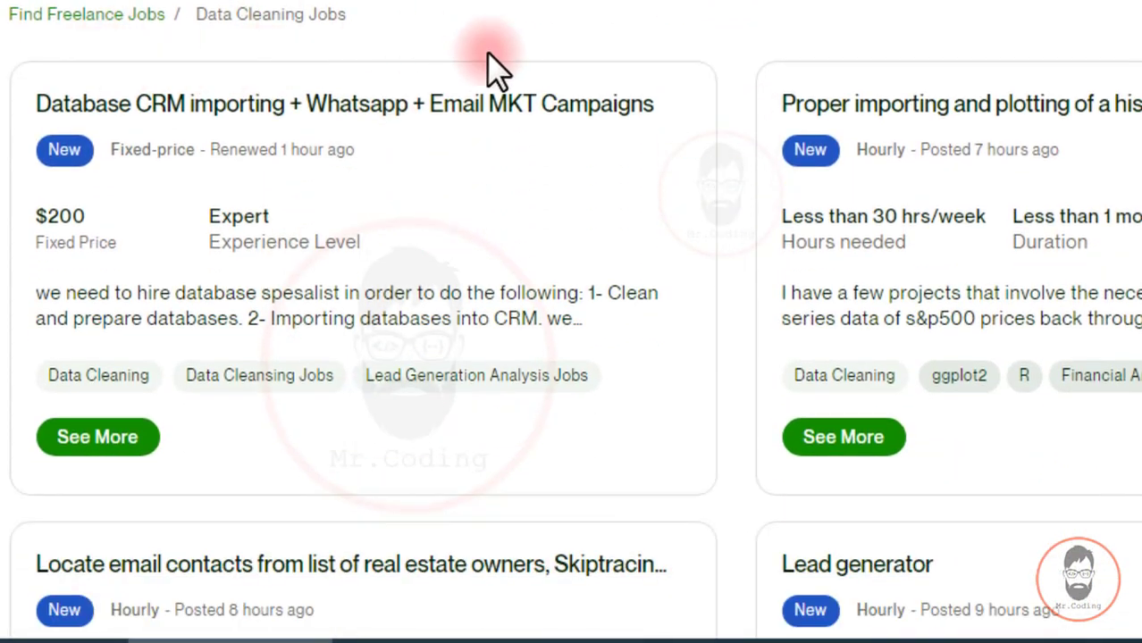
scroll(758, 214, "down", 10)
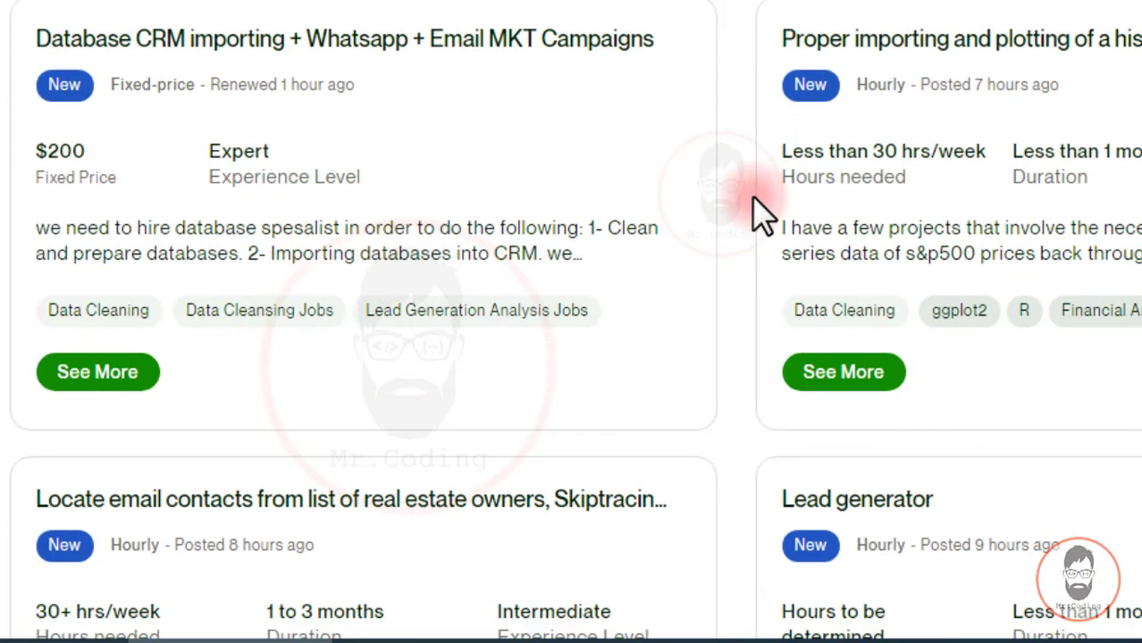
scroll(625, 210, "down", 2)
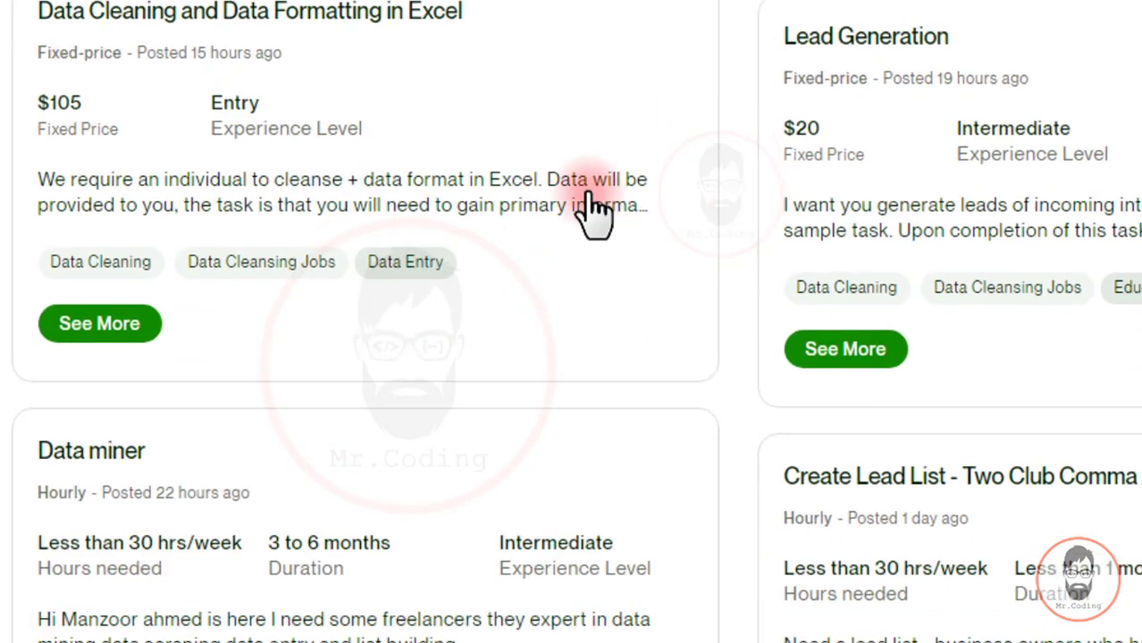
scroll(375, 126, "up", 2)
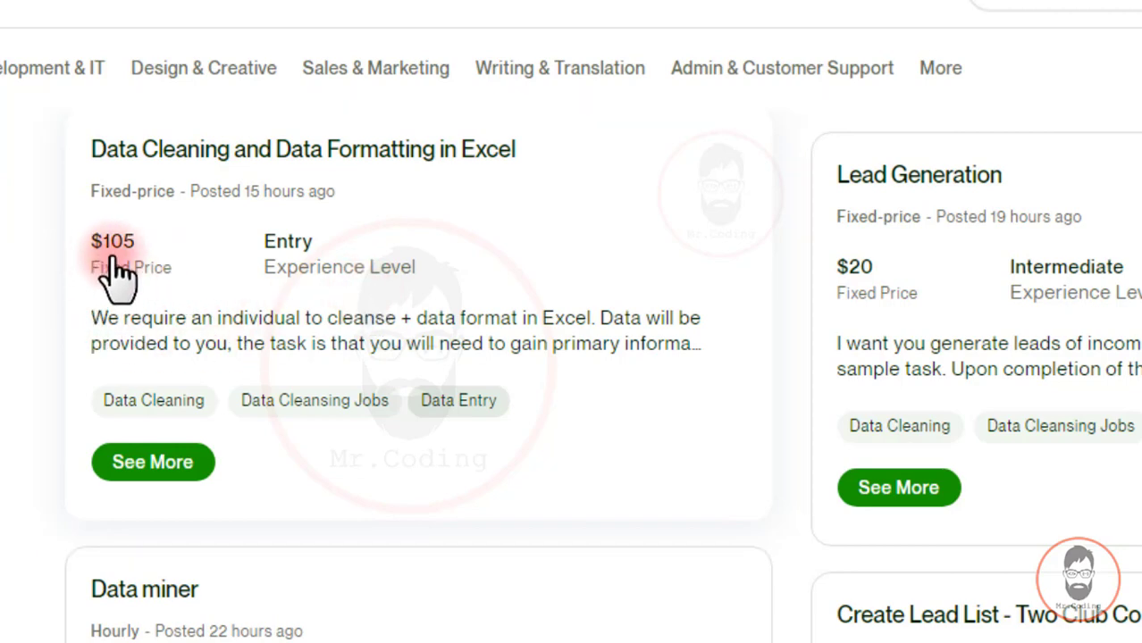
- Revisit the Fiverr search results and the Freelancer data cleansing jobs in their open tabs
left_click(197, 18)
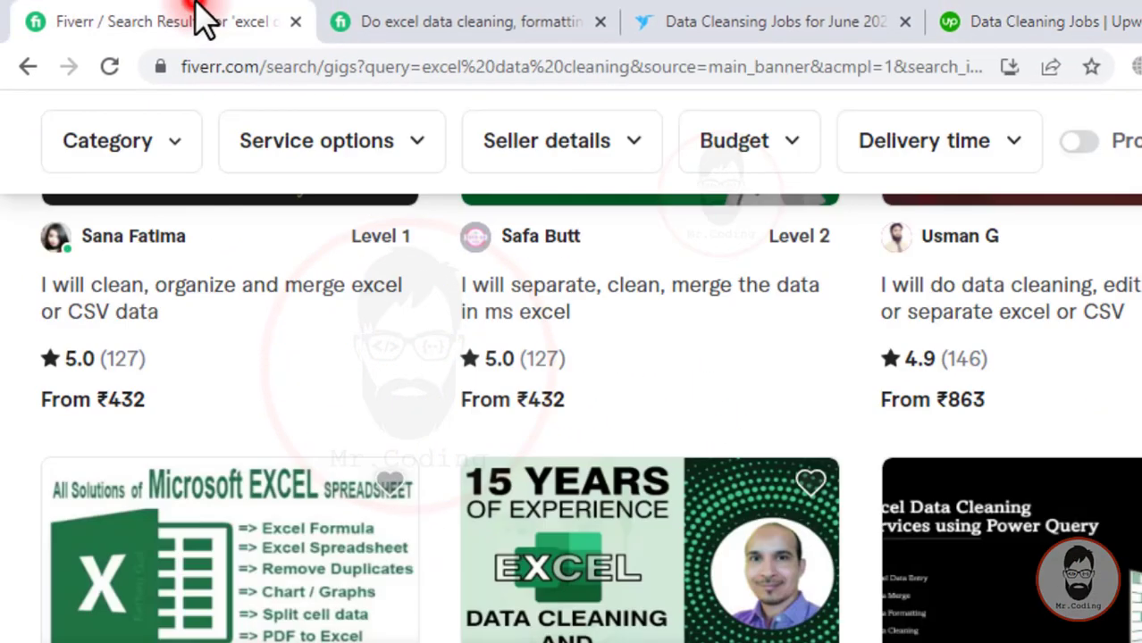
left_click(770, 18)
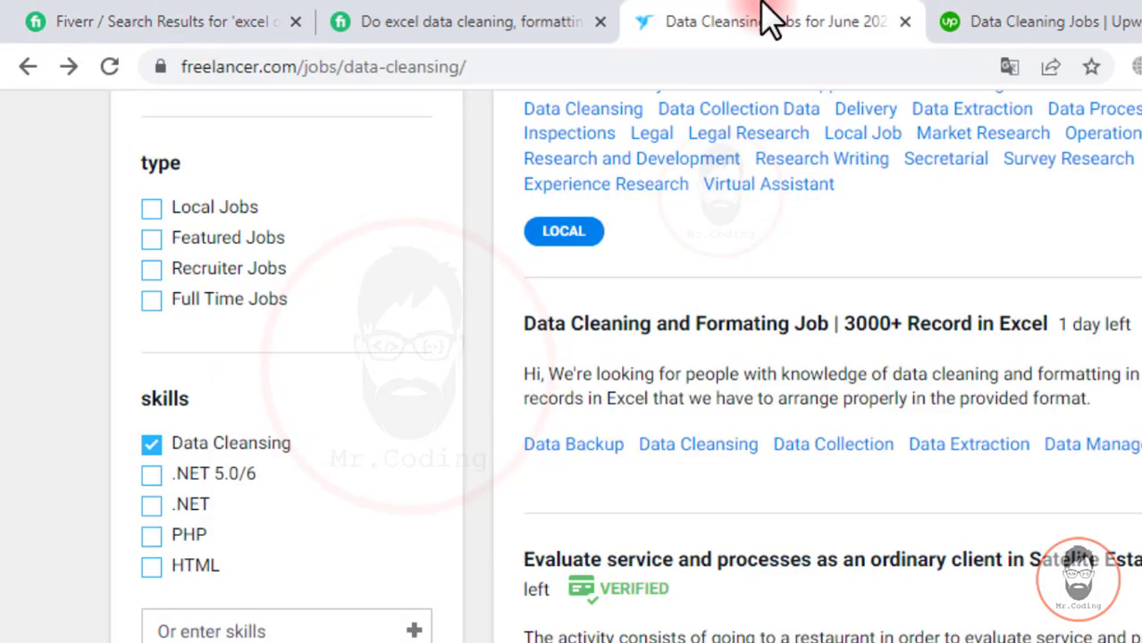
- Revisit the Upwork data cleaning jobs in their open tab
left_click(1035, 20)
mouse_move(494, 129)
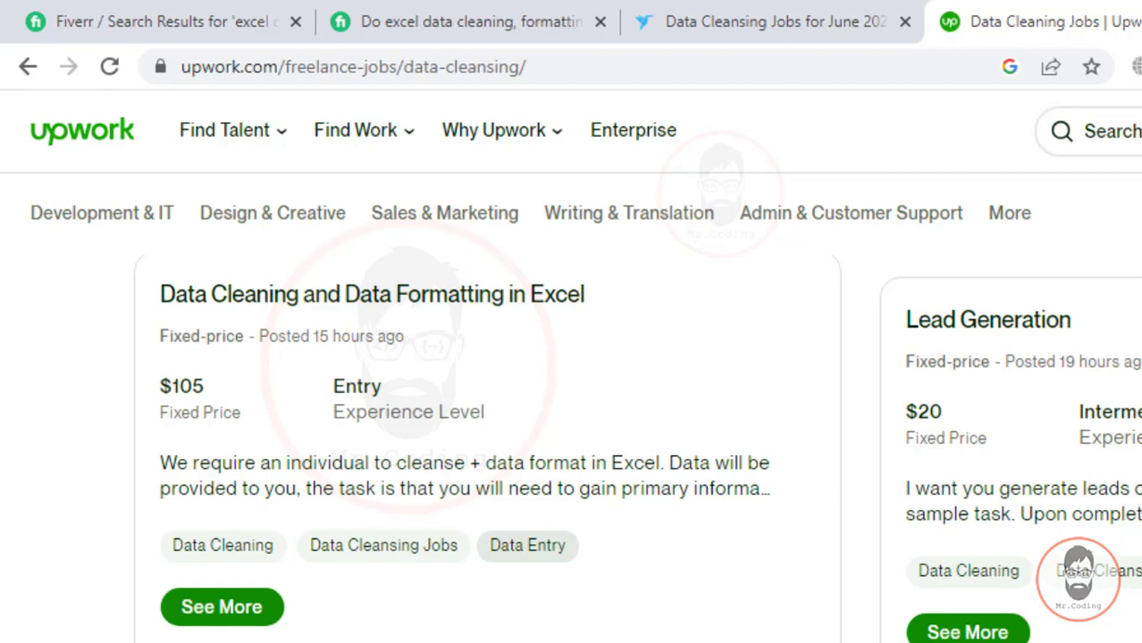
- Switch to the Excel workbook and look through the questions and answer options on the MCQ sheet
key("alt+Tab")
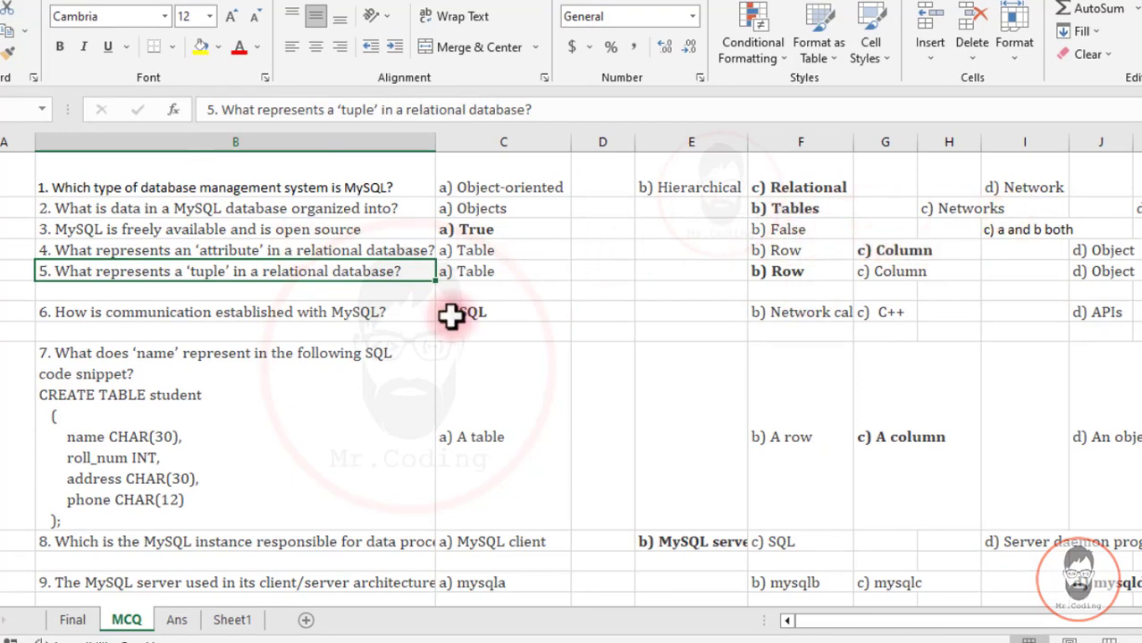
scroll(263, 327, "down", 3)
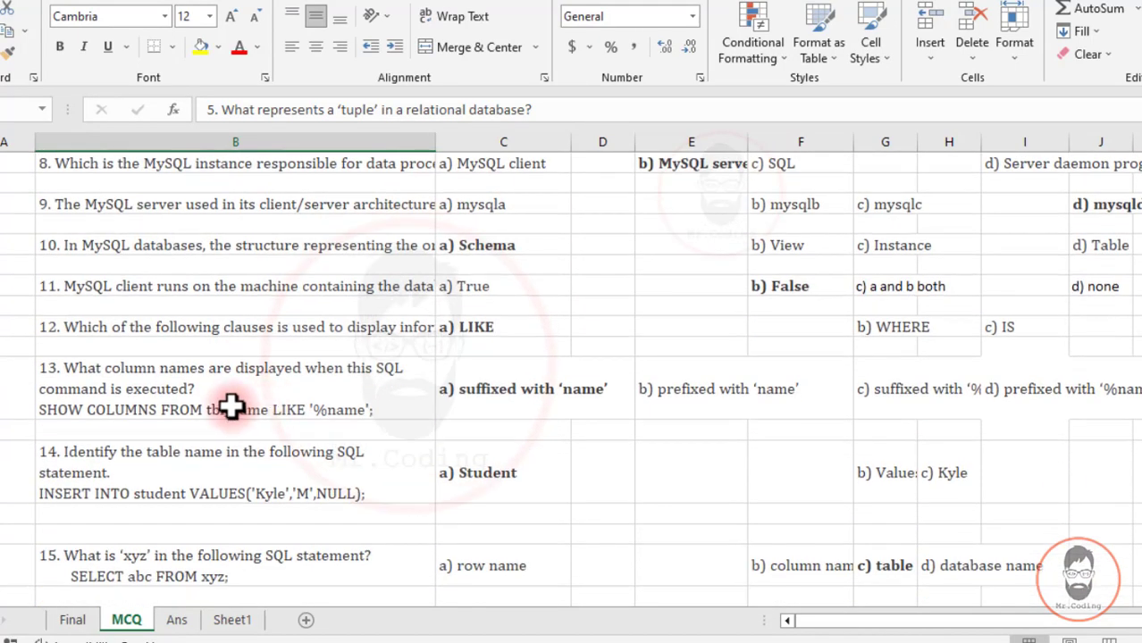
scroll(319, 375, "down", 4)
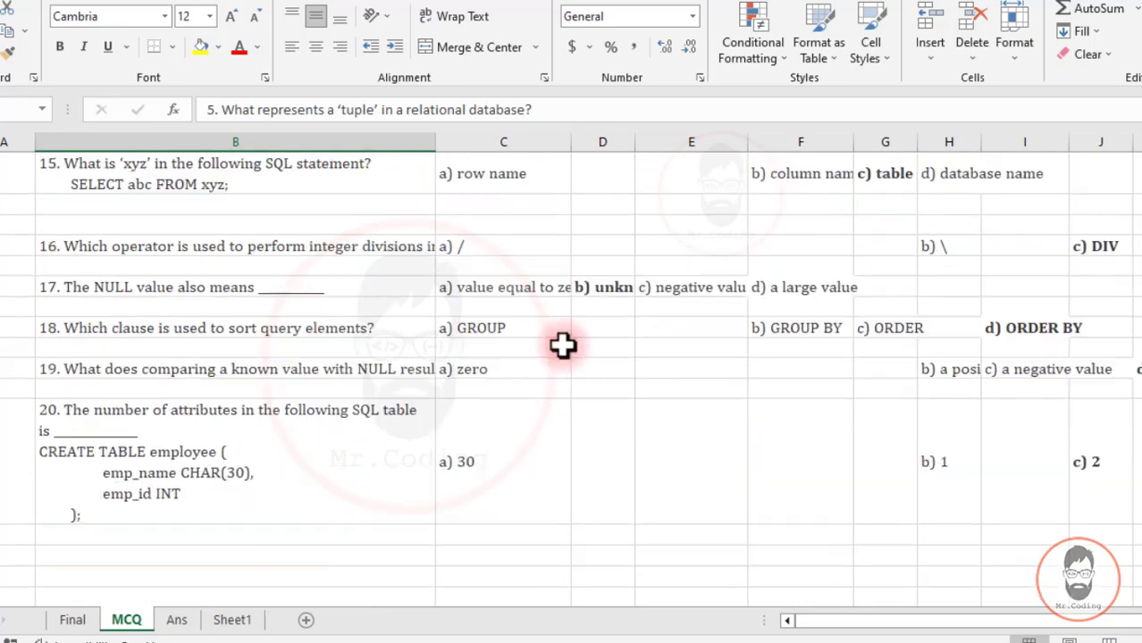
scroll(563, 346, "down", 5)
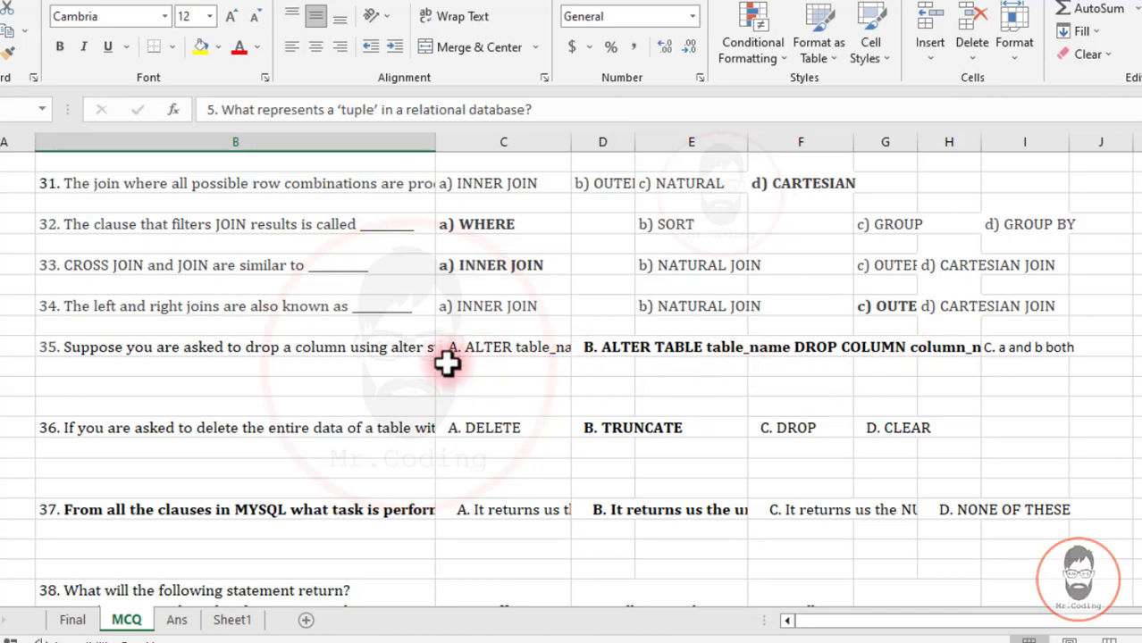
scroll(173, 438, "down", 2)
scroll(228, 413, "down", 2)
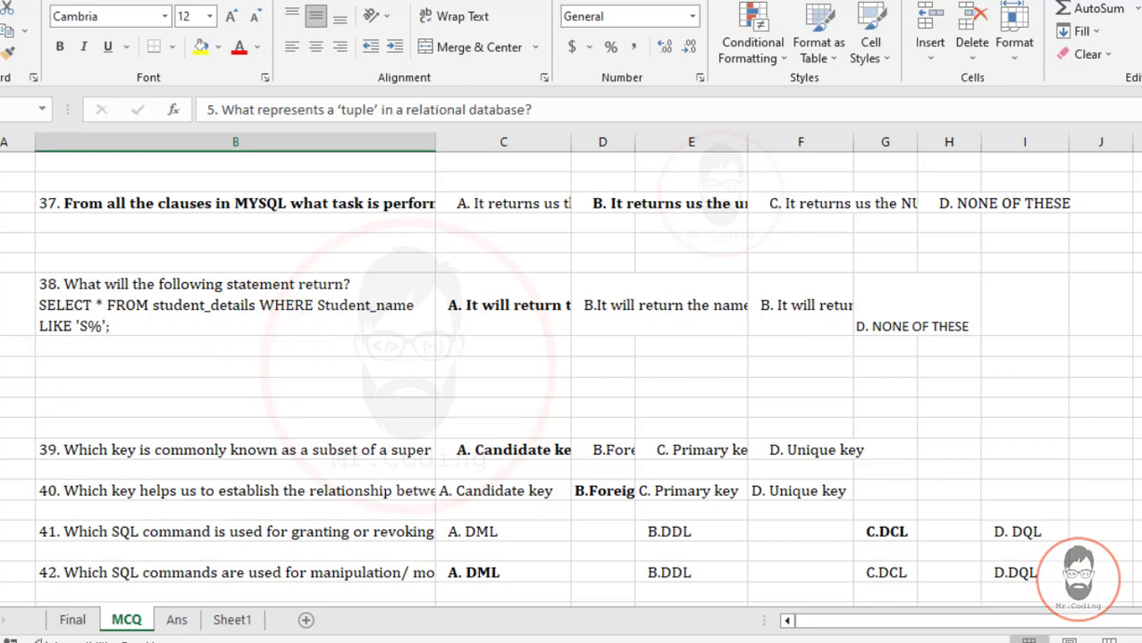
scroll(231, 439, "down", 4)
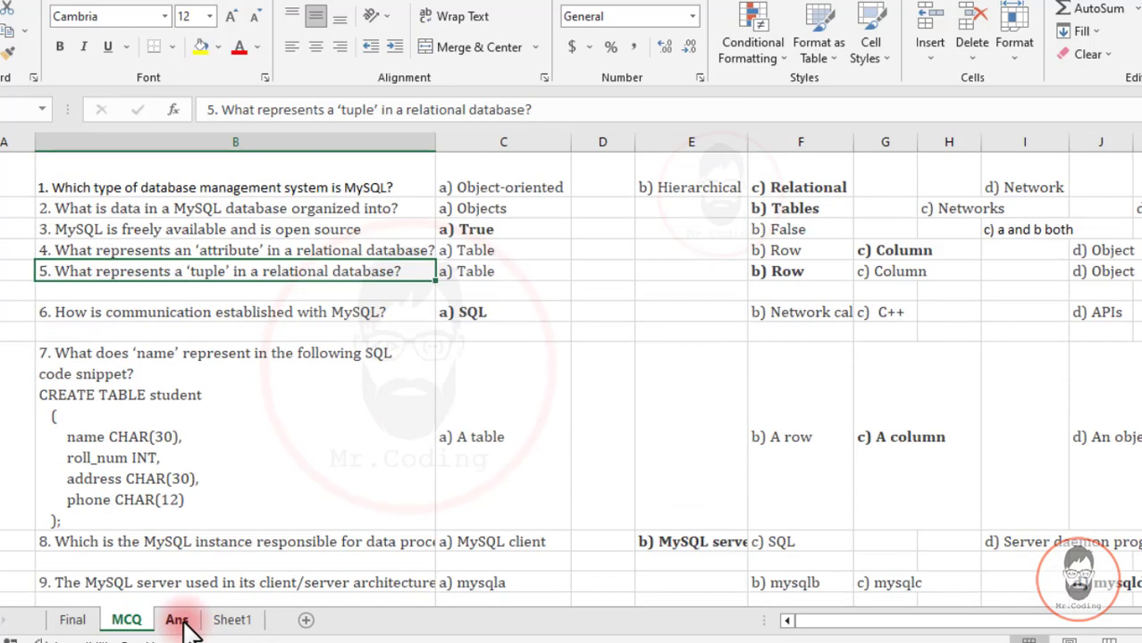
- Compare the serial numbers and answer letters on the Ans sheet with the questions on the MCQ sheet
left_click(177, 623)
scroll(94, 309, "up", 12)
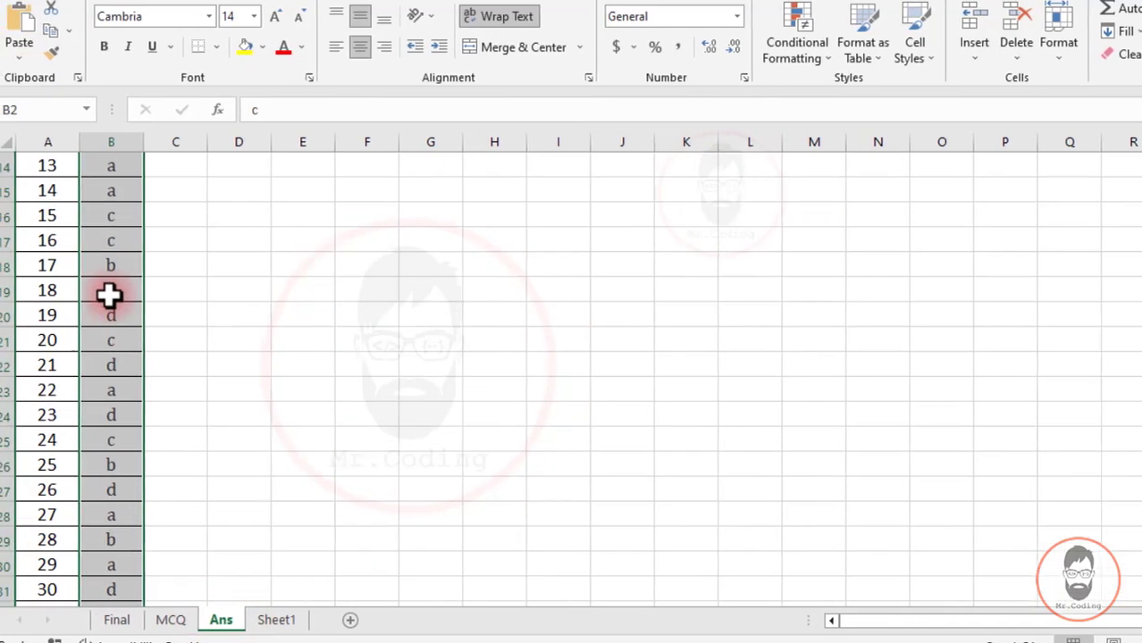
left_click(180, 619)
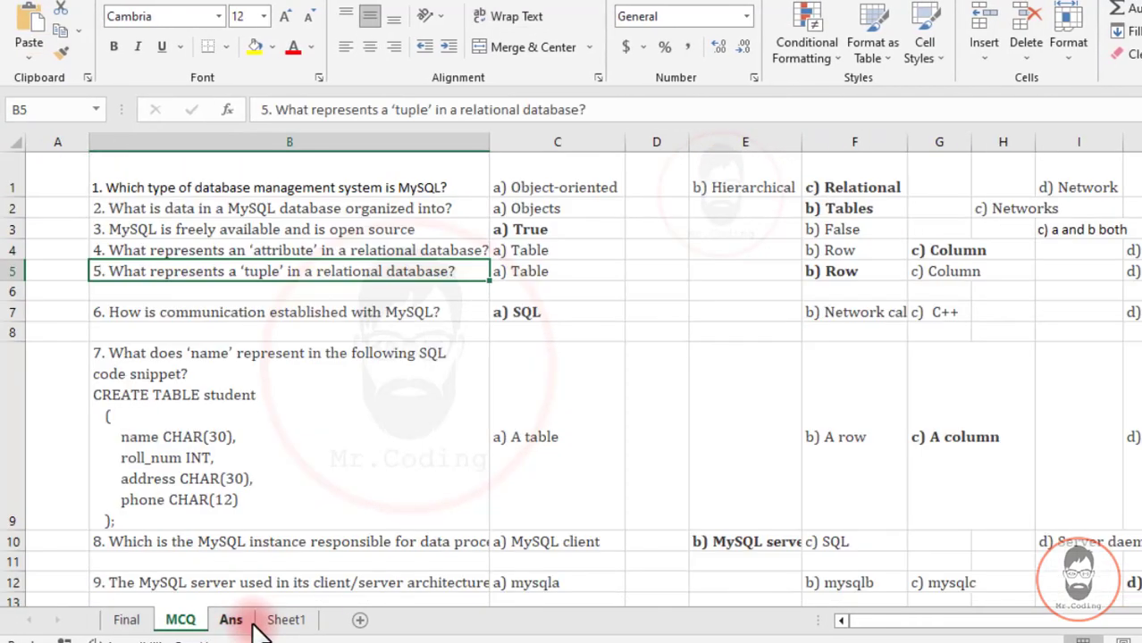
left_click(231, 619)
left_click(180, 619)
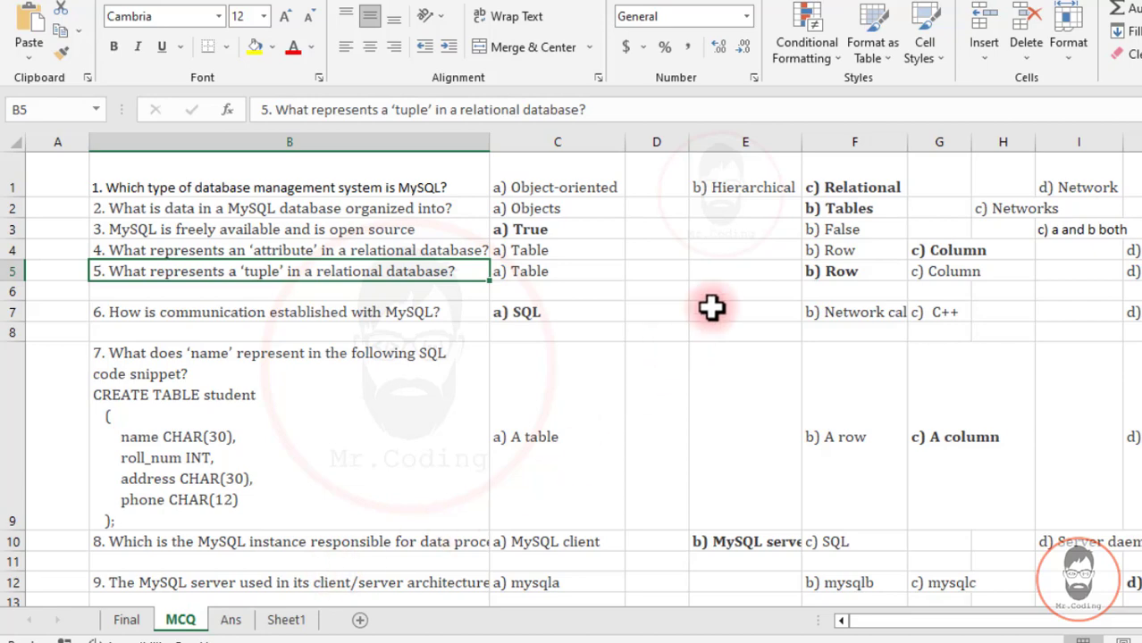
left_click(231, 620)
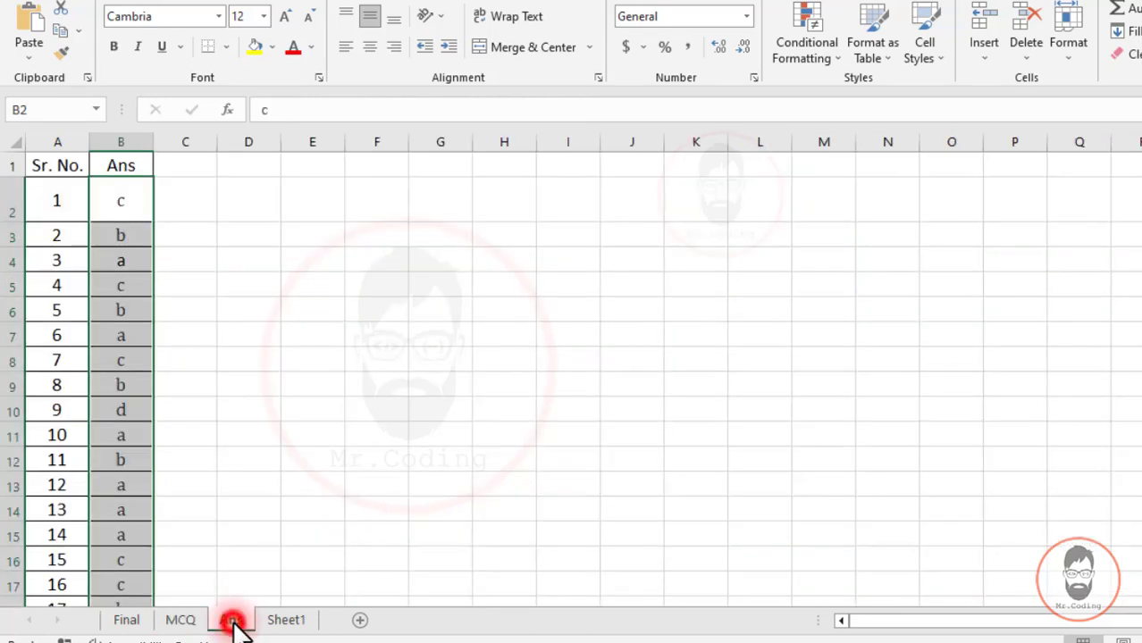
left_click(54, 198)
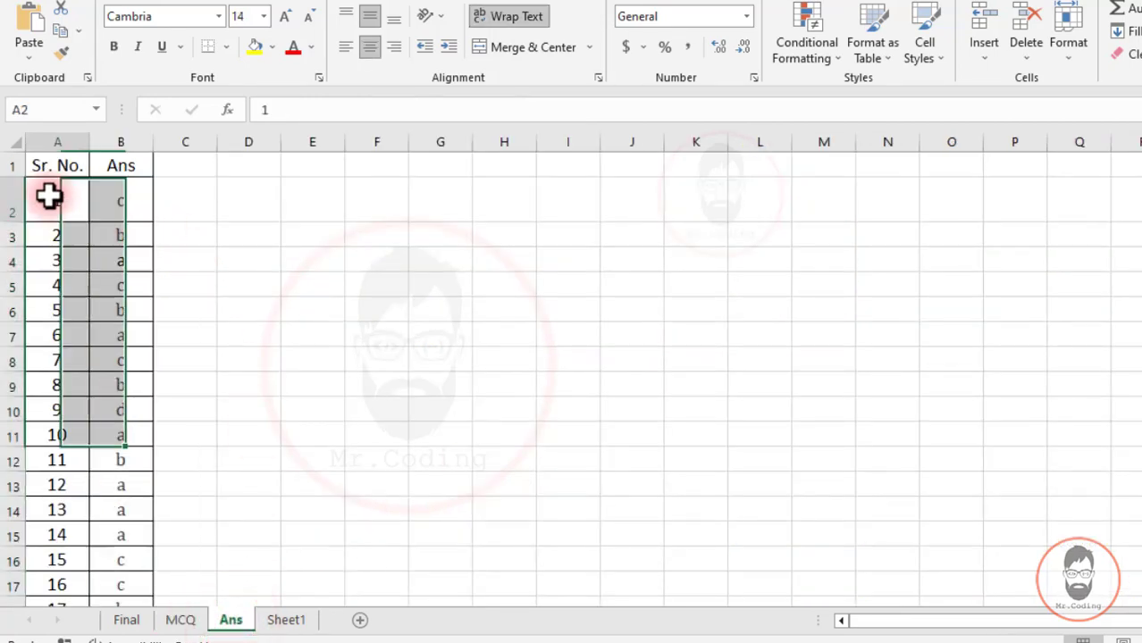
left_click(121, 199)
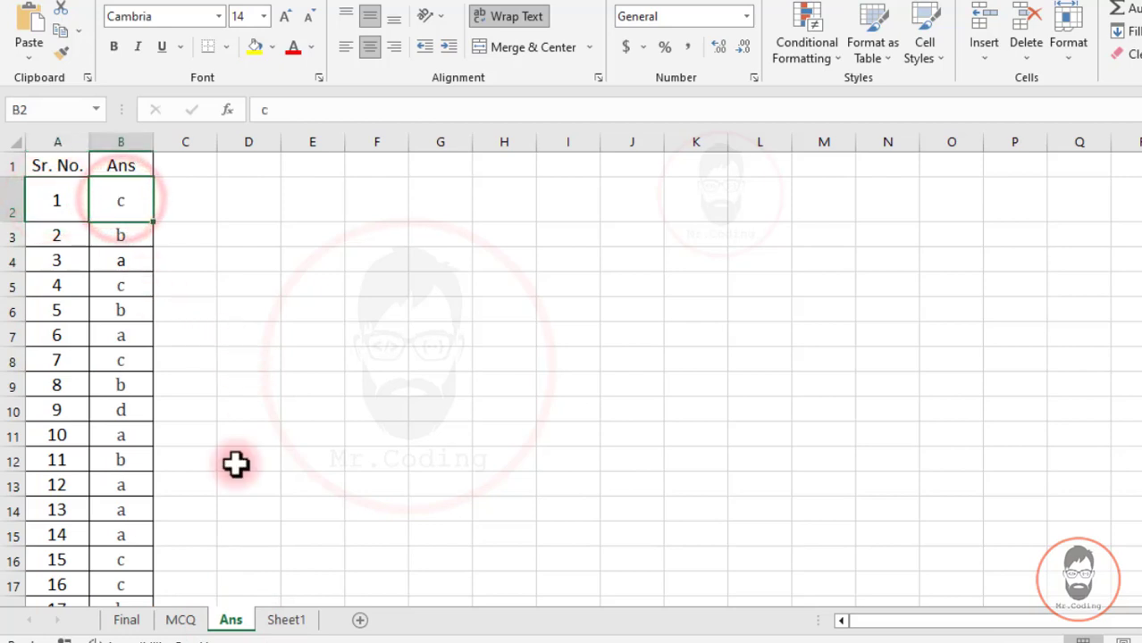
left_click(194, 622)
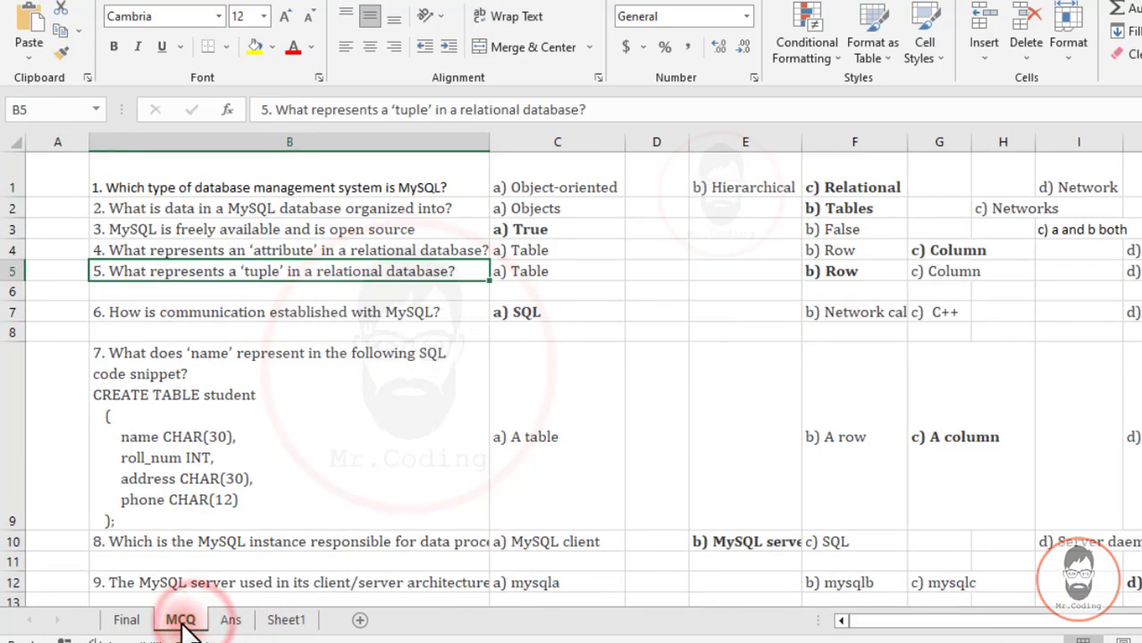
- Open the Final sheet and examine its question table, the four option columns and the answer entry column
left_click(125, 621)
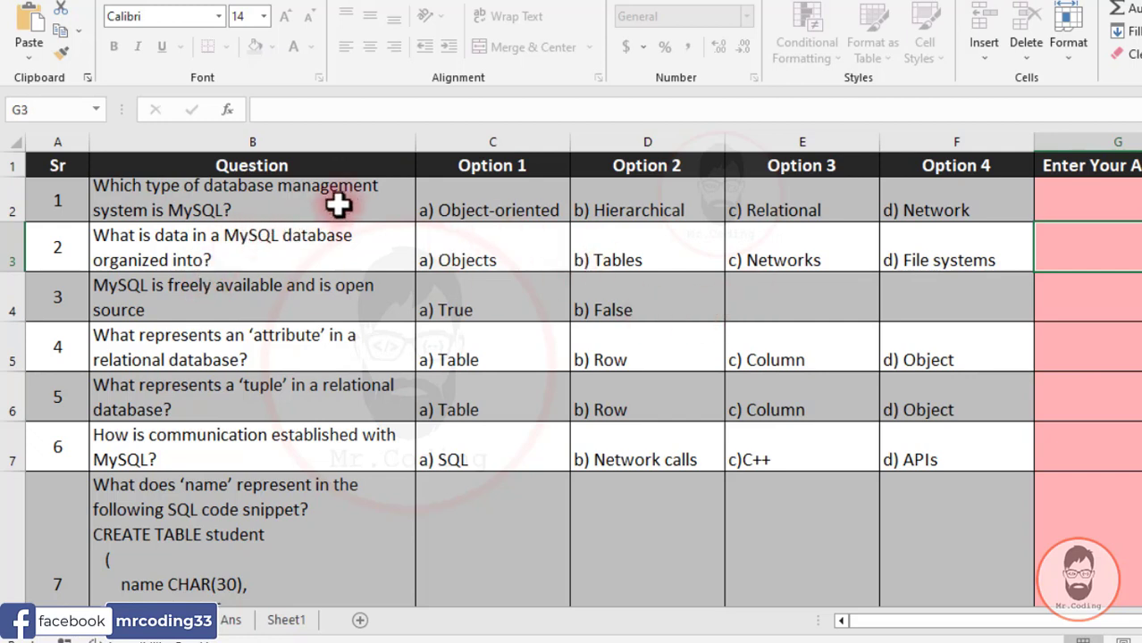
left_click(487, 198)
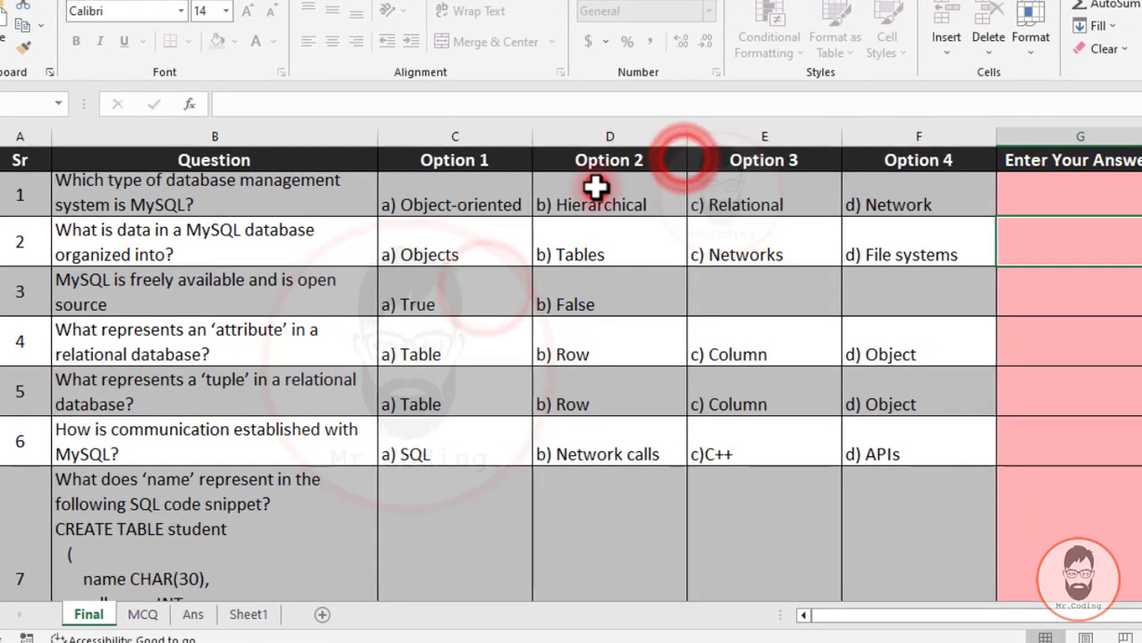
left_click(1096, 198)
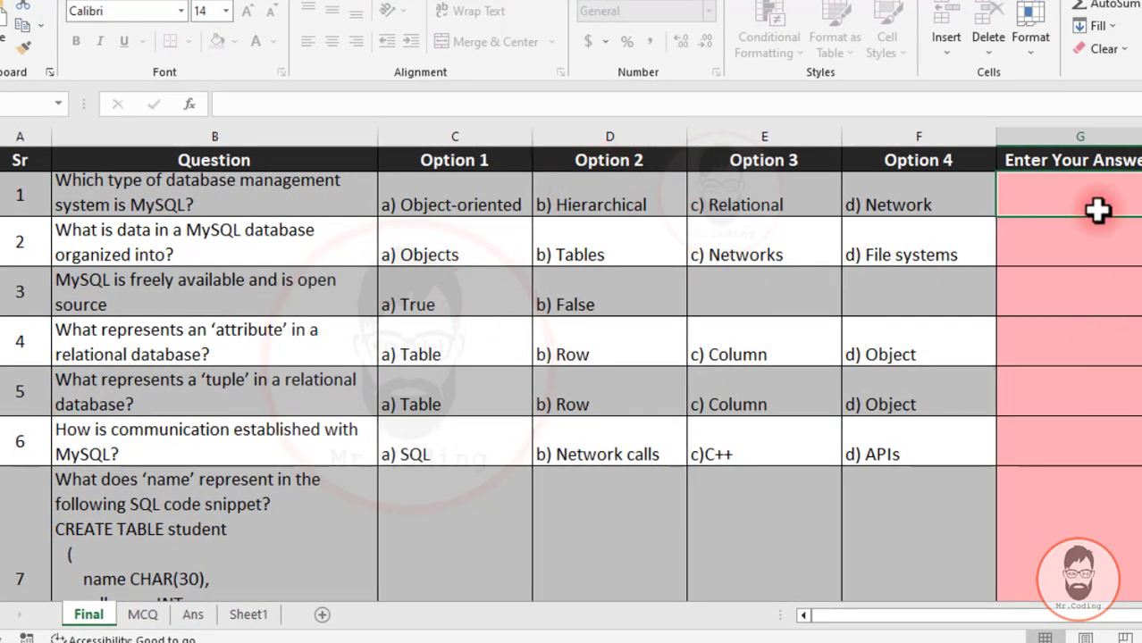
left_click(1091, 263)
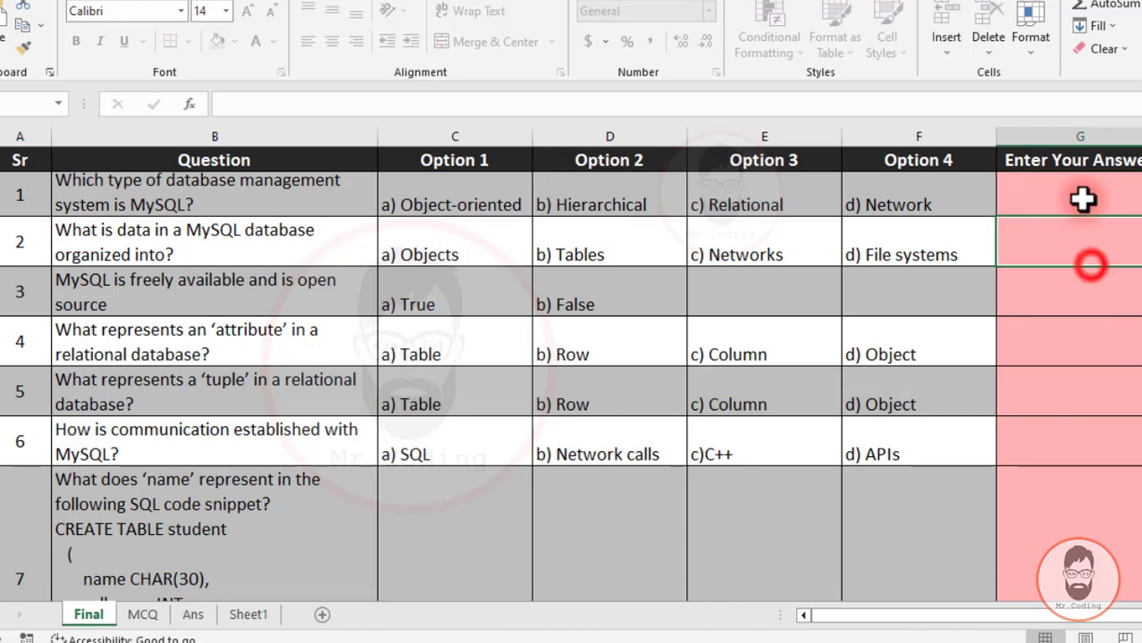
- Test the answer entry for question 1 by entering c and replacing it with d
left_click(1082, 198)
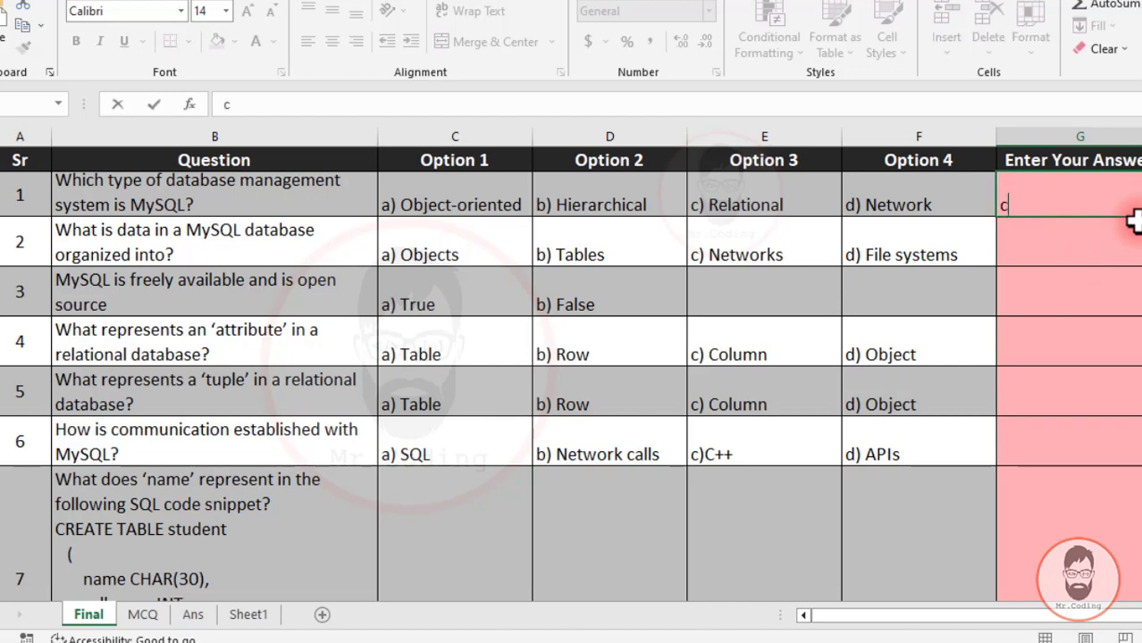
key("Return")
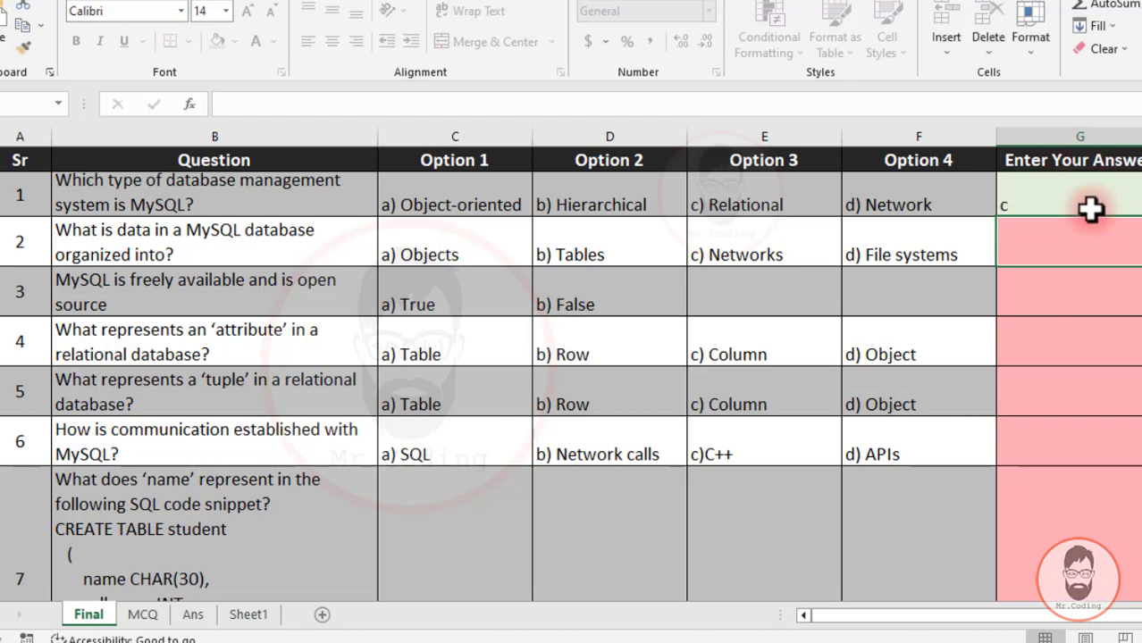
left_click(1047, 200)
type("d")
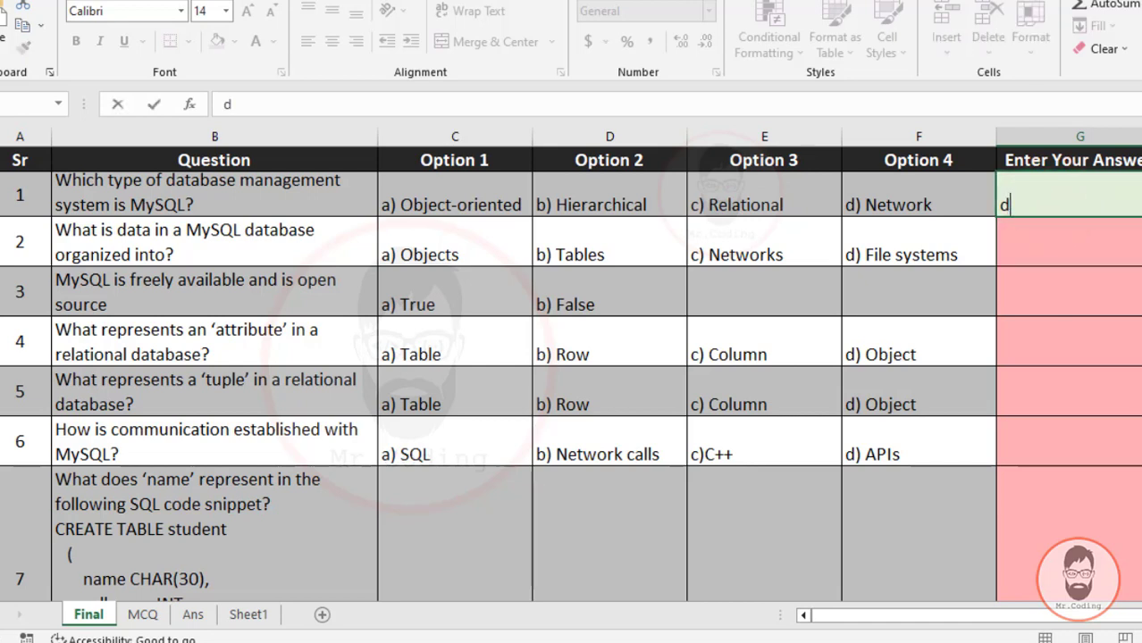
key("Return")
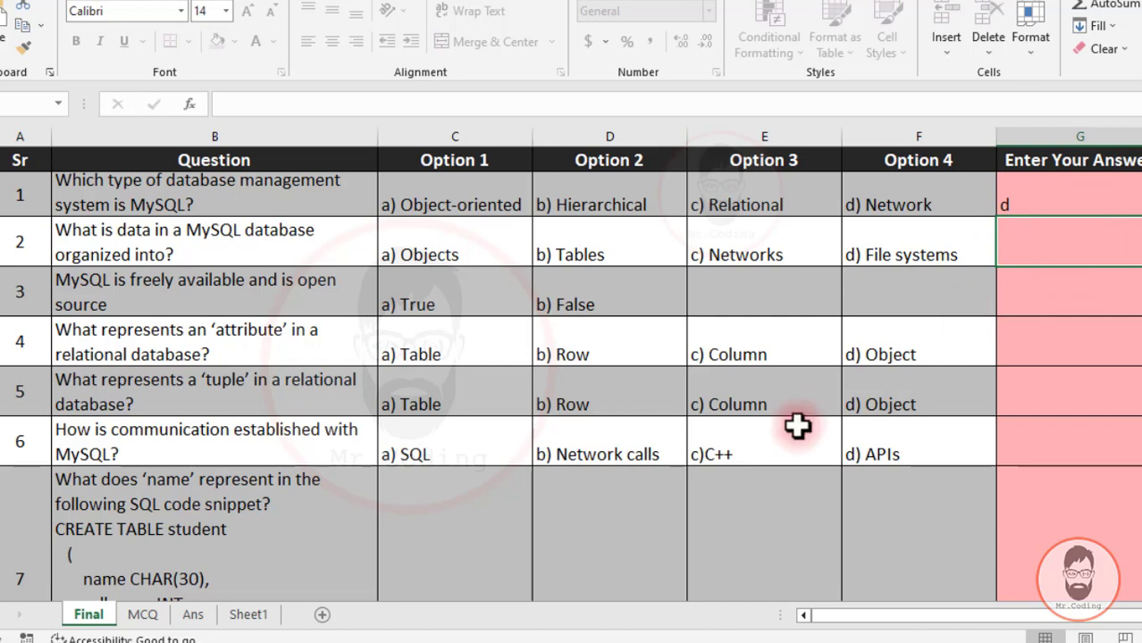
- Clear all cell formats from the whole MCQ sheet, keeping its contents
left_click(141, 615)
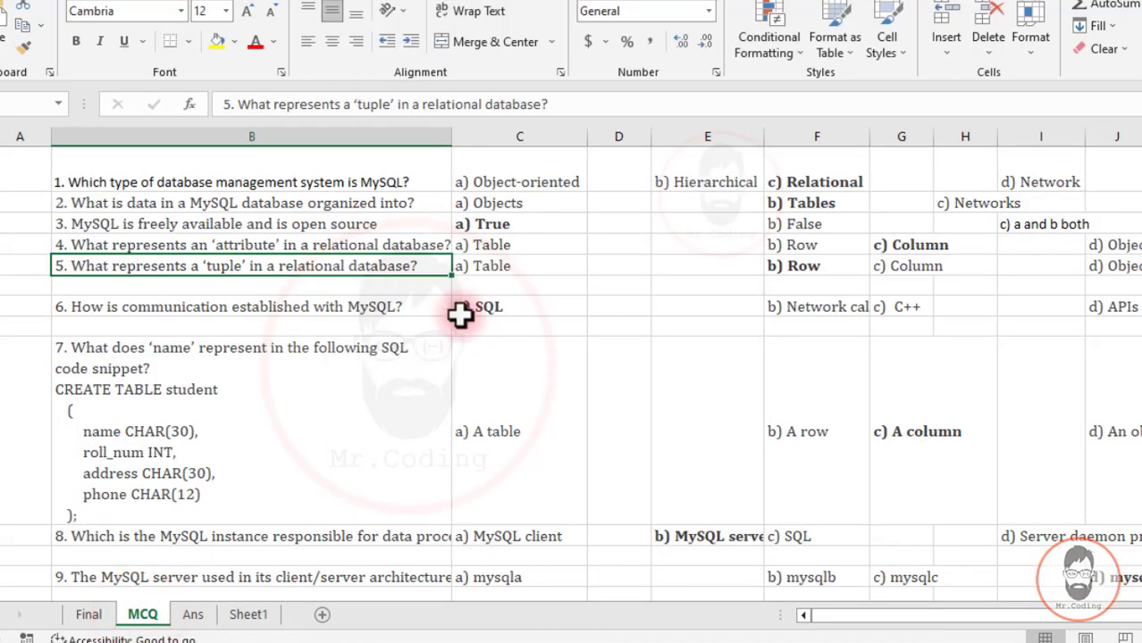
key("ctrl+shift+Up")
key("shift+Right")
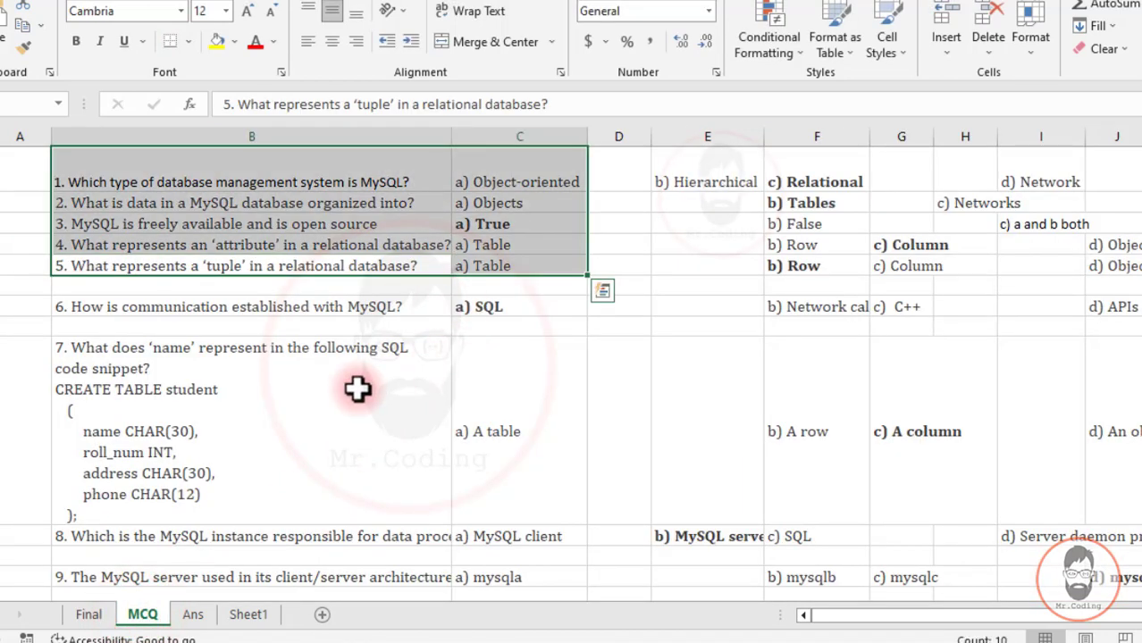
key("ctrl+a")
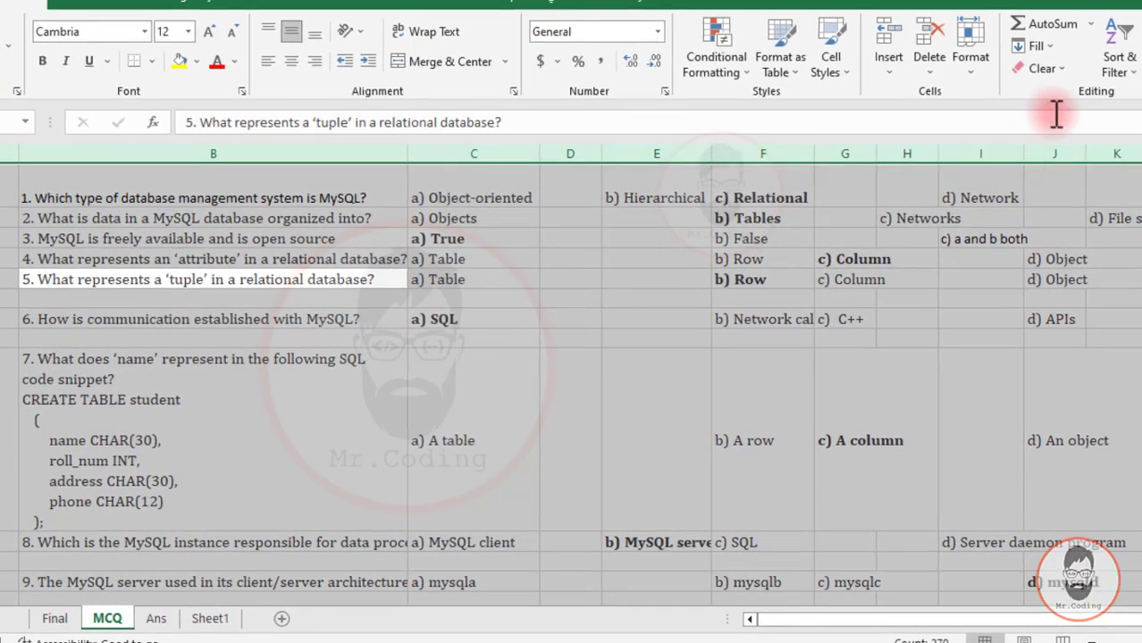
left_click(1060, 70)
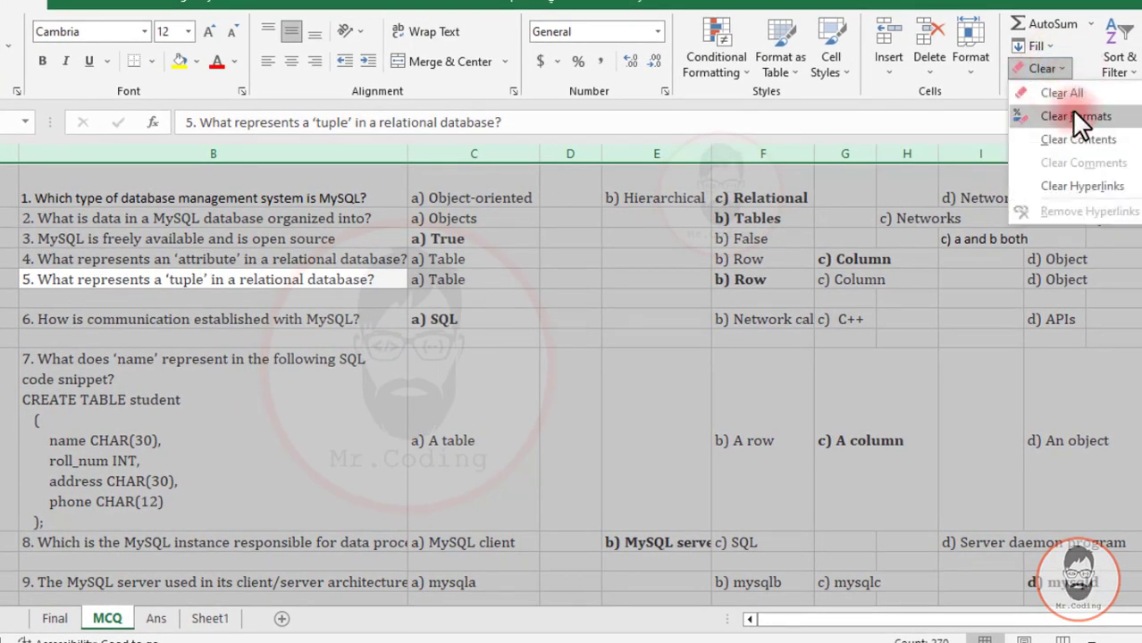
left_click(1072, 110)
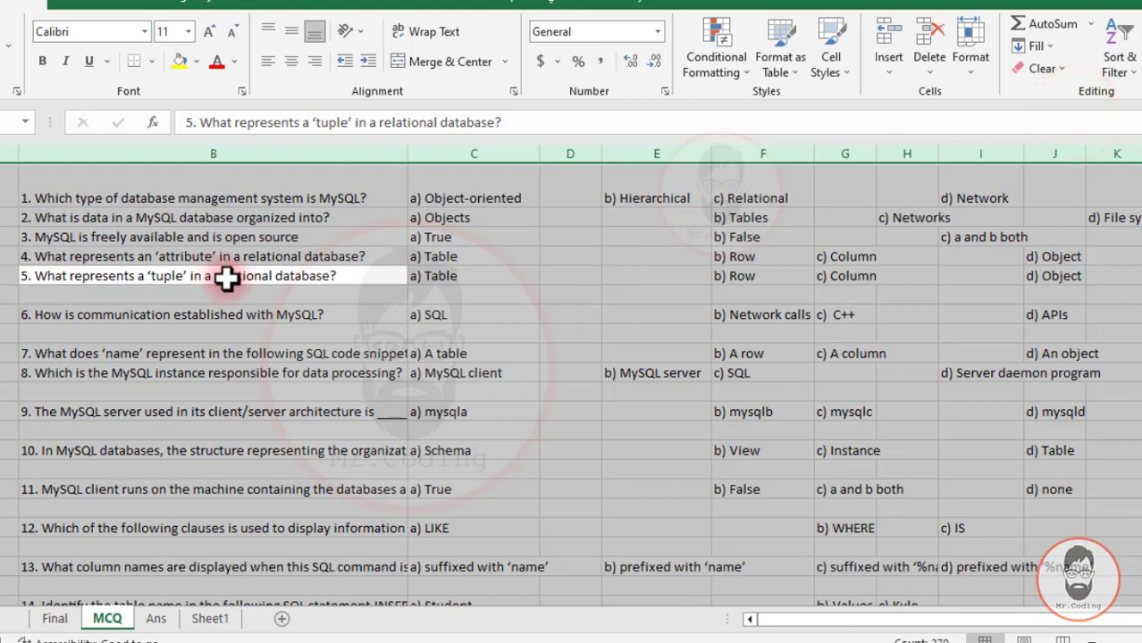
- Examine the MCQ sheet for blank cells between the answer options, especially in questions 1 to 3
scroll(224, 279, "down", 2)
scroll(428, 327, "down", 3)
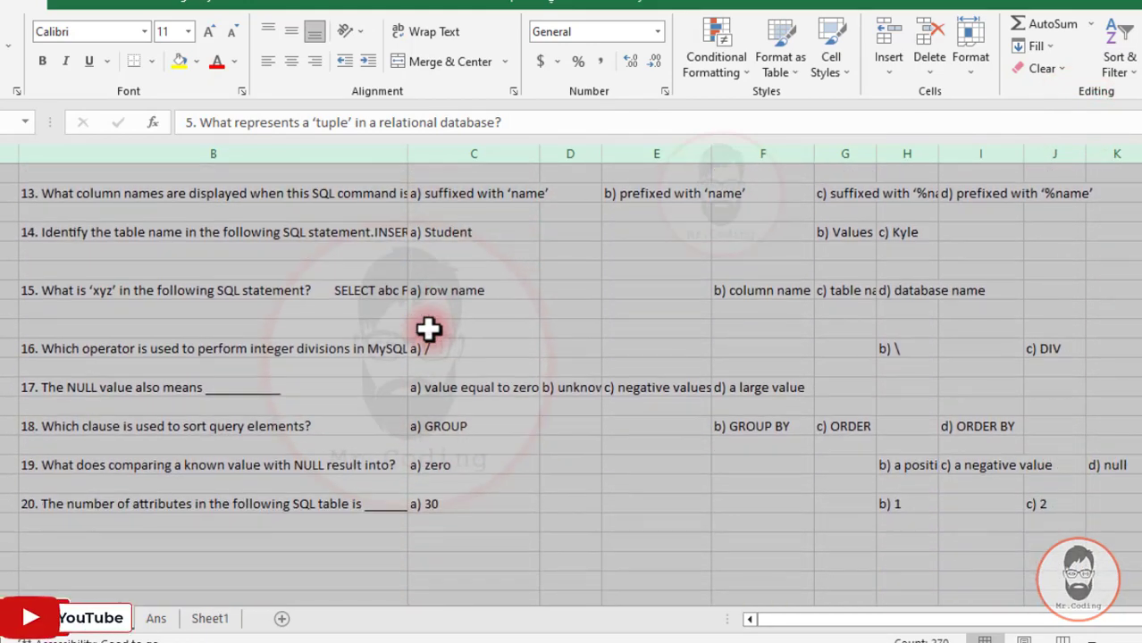
scroll(428, 327, "up", 2)
scroll(429, 328, "up", 3)
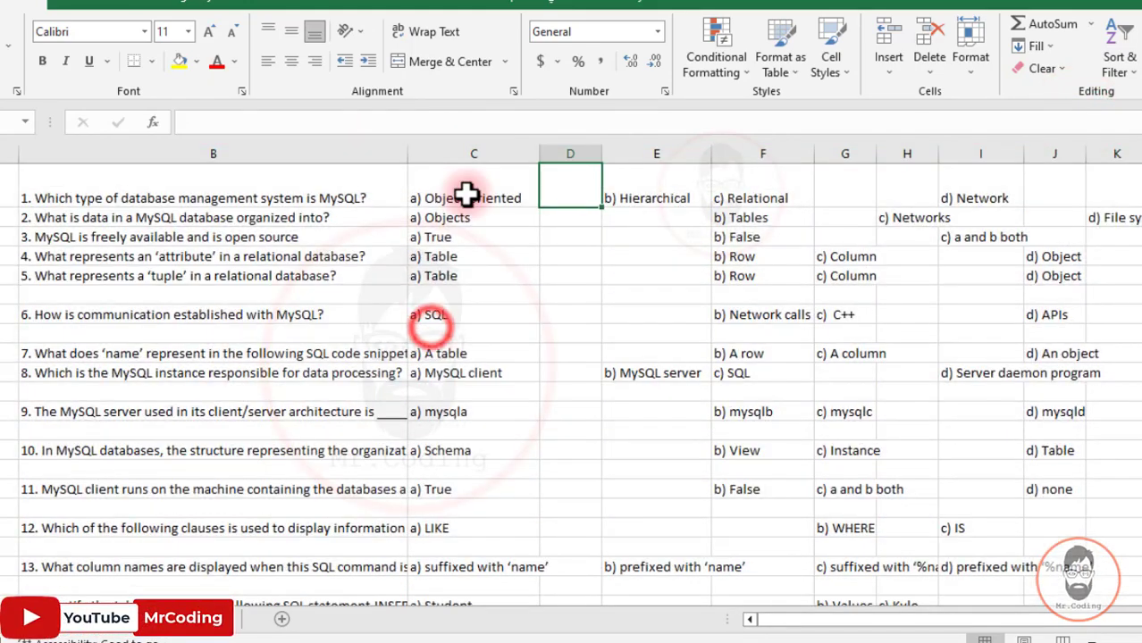
left_click(467, 196)
left_click(630, 196)
left_click(571, 189)
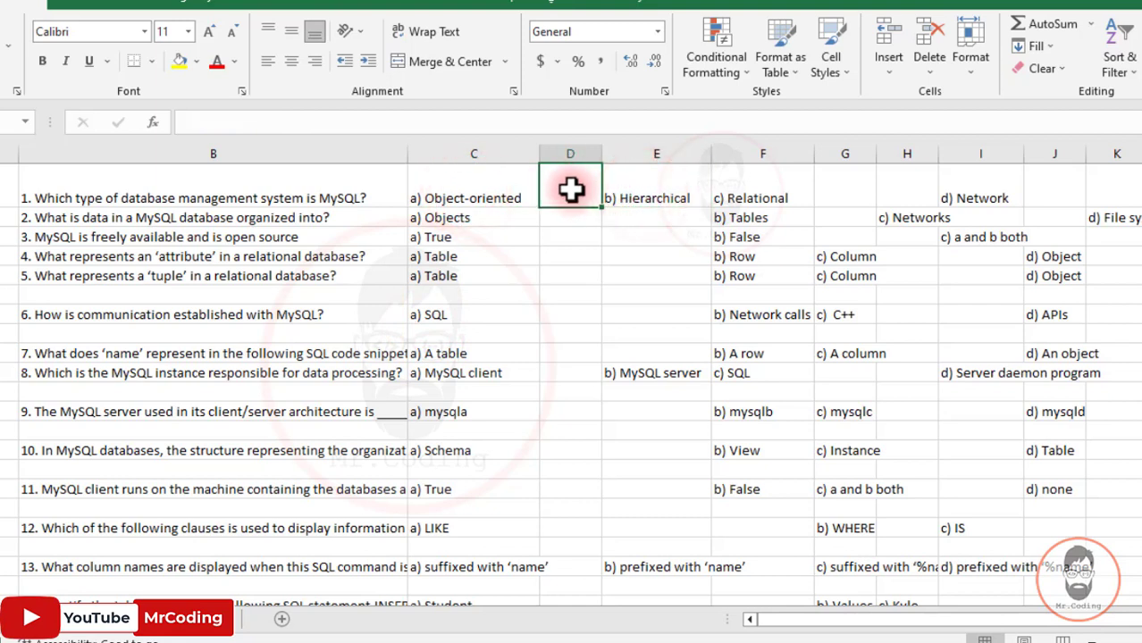
left_click(488, 221)
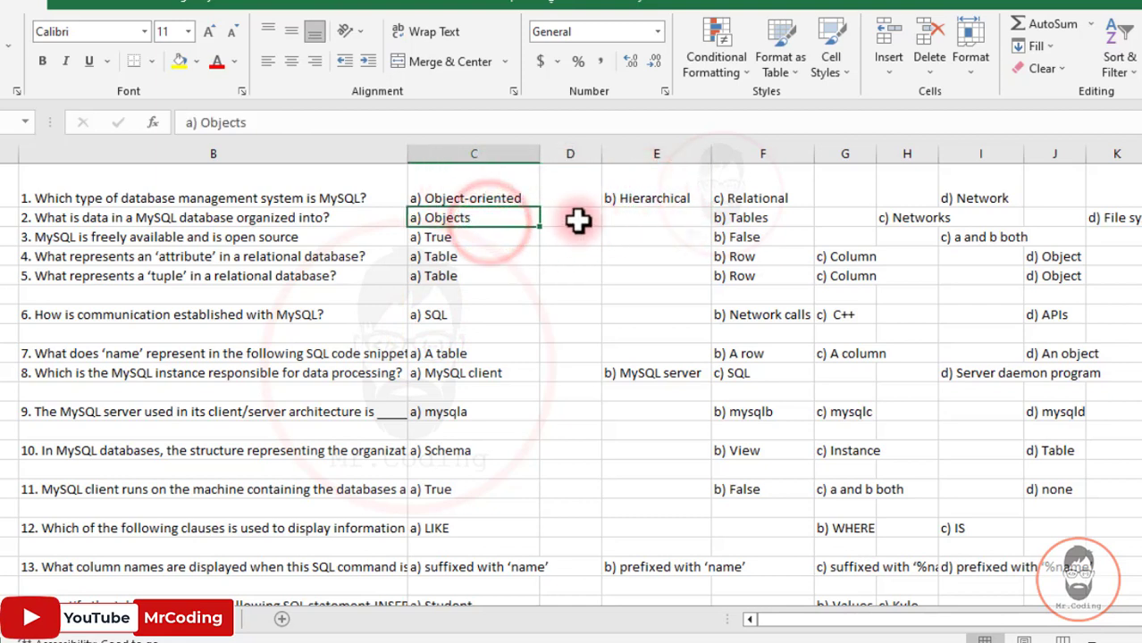
left_click_drag(574, 220, 658, 220)
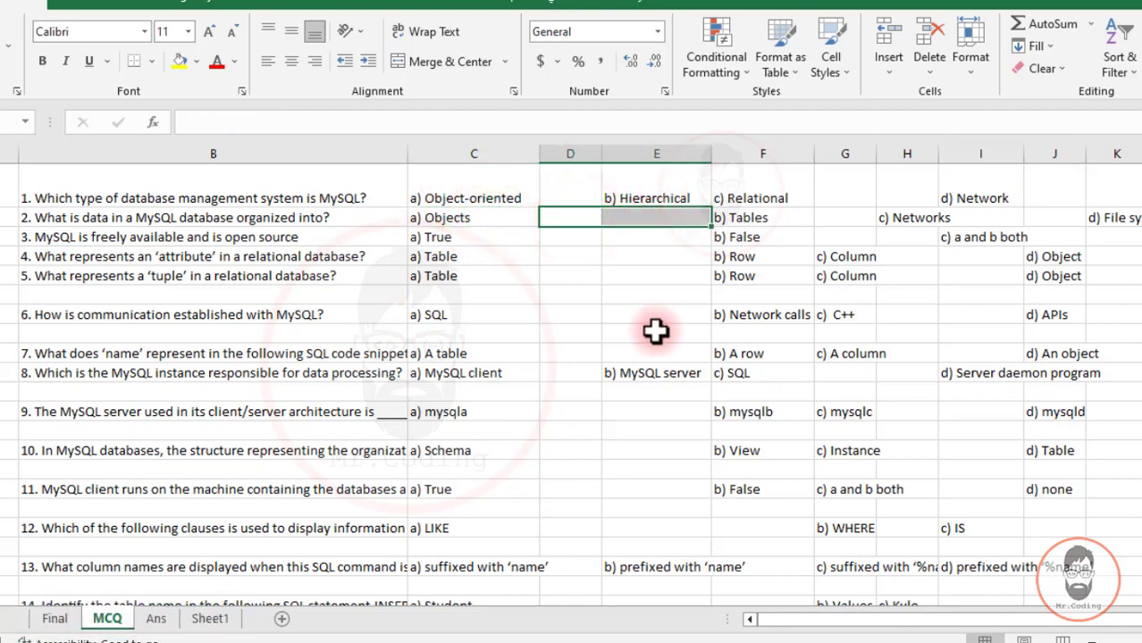
left_click(574, 178)
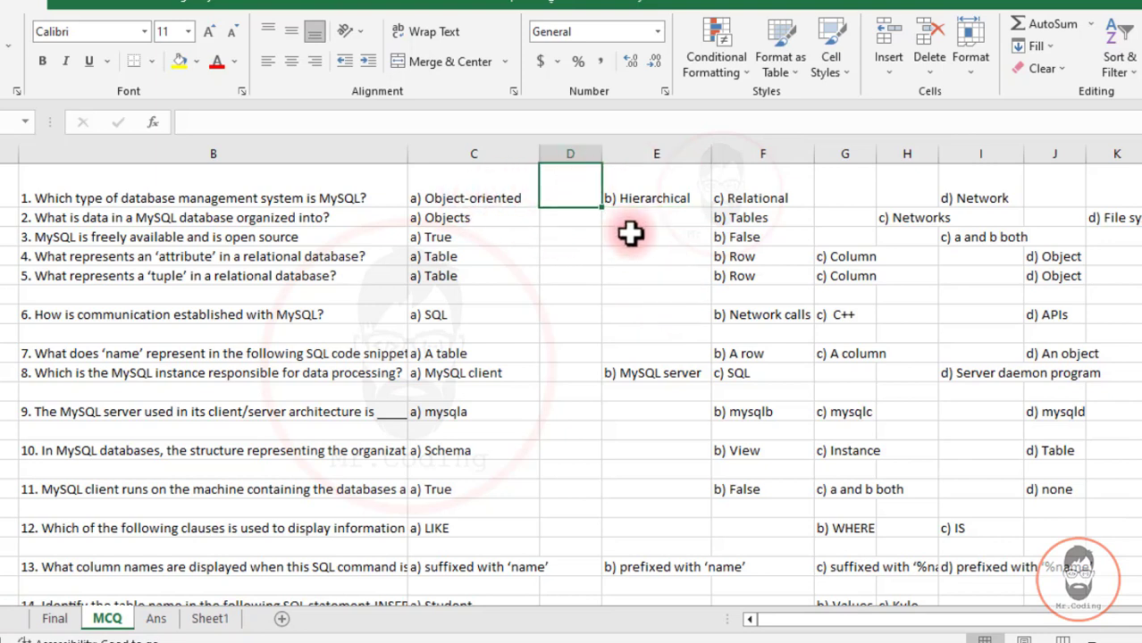
left_click(632, 229)
left_click(836, 213)
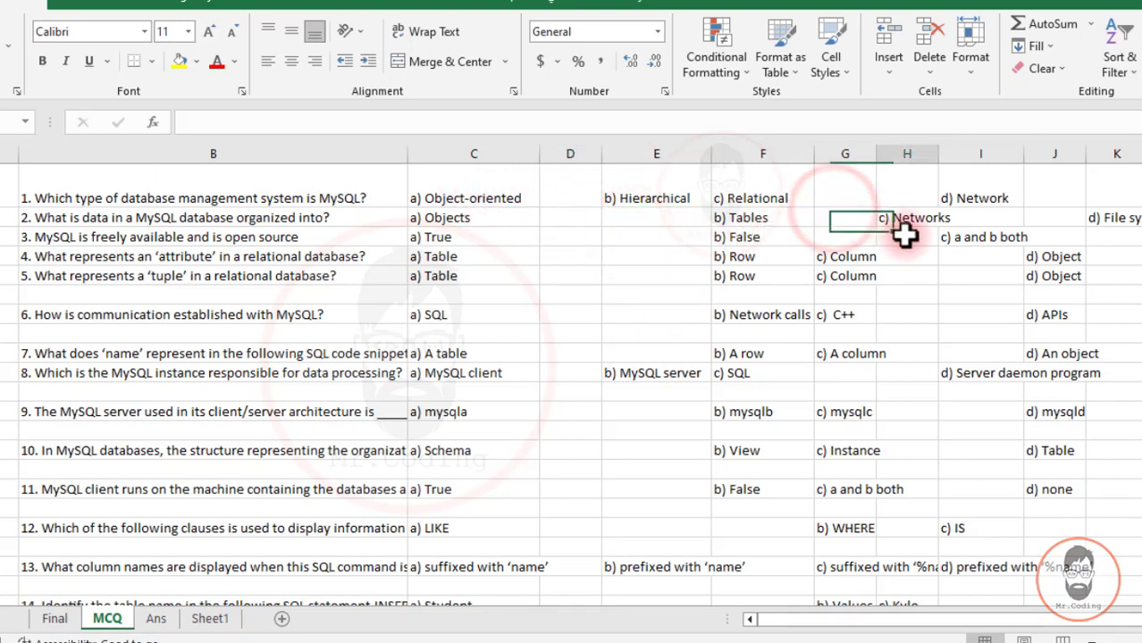
left_click(905, 235)
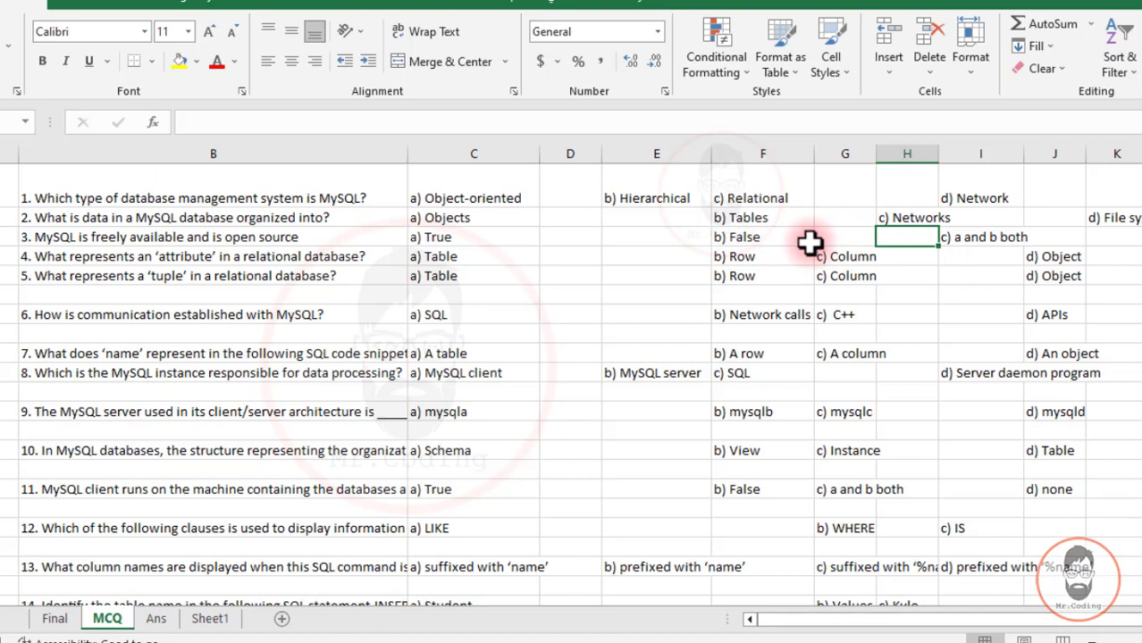
left_click(663, 333)
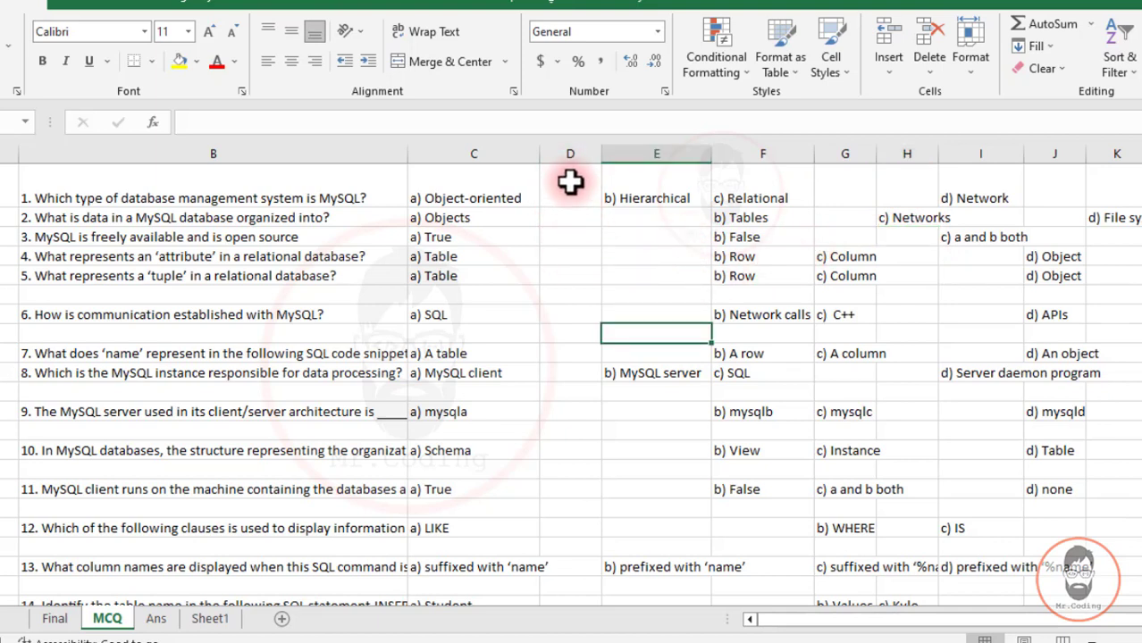
left_click_drag(571, 181, 570, 278)
left_click_drag(655, 220, 654, 286, "ctrl")
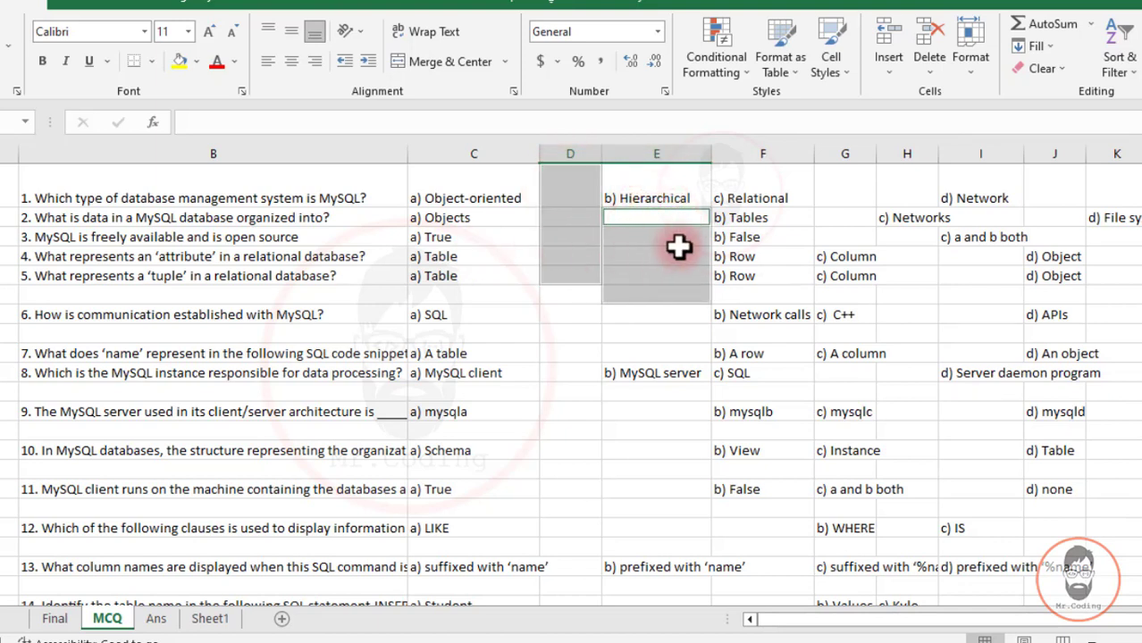
left_click(617, 344)
- Select all blank cells in columns C through L of the MCQ sheet using Go To Special
left_click_drag(471, 150, 1141, 156)
left_click_drag(1062, 161, 1059, 161)
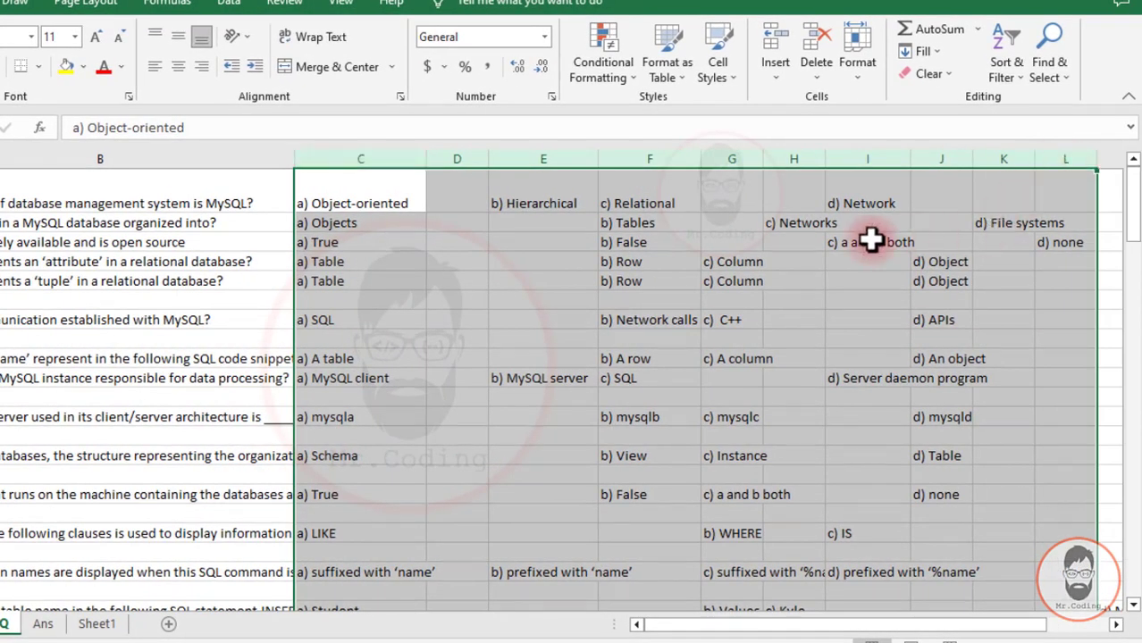
left_click(1064, 74)
left_click(1034, 169)
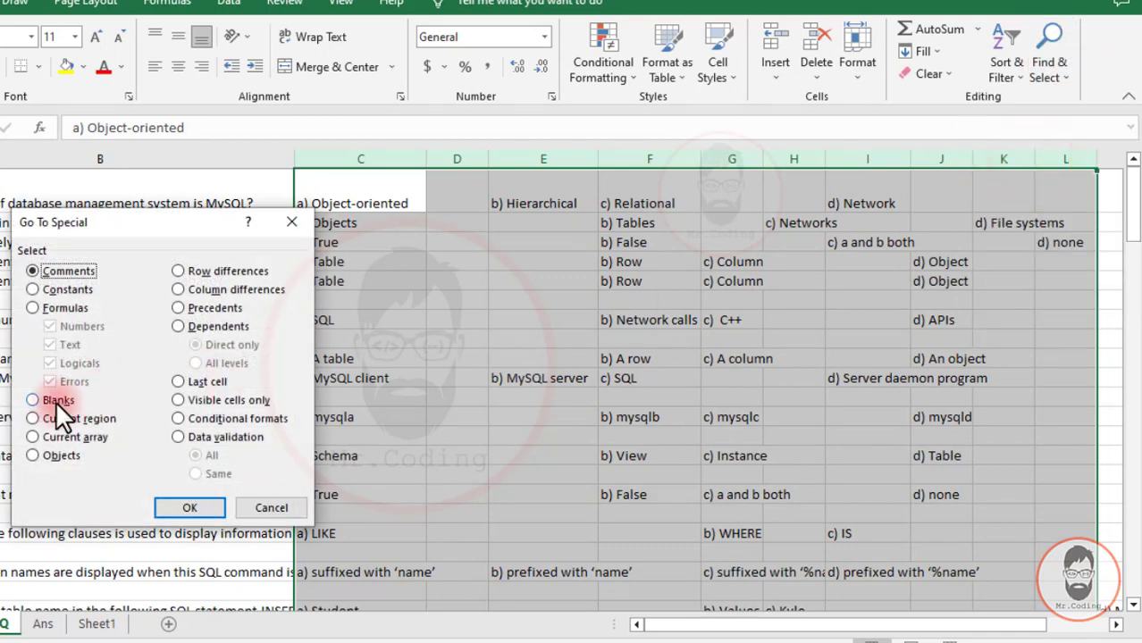
left_click(56, 400)
left_click(179, 507)
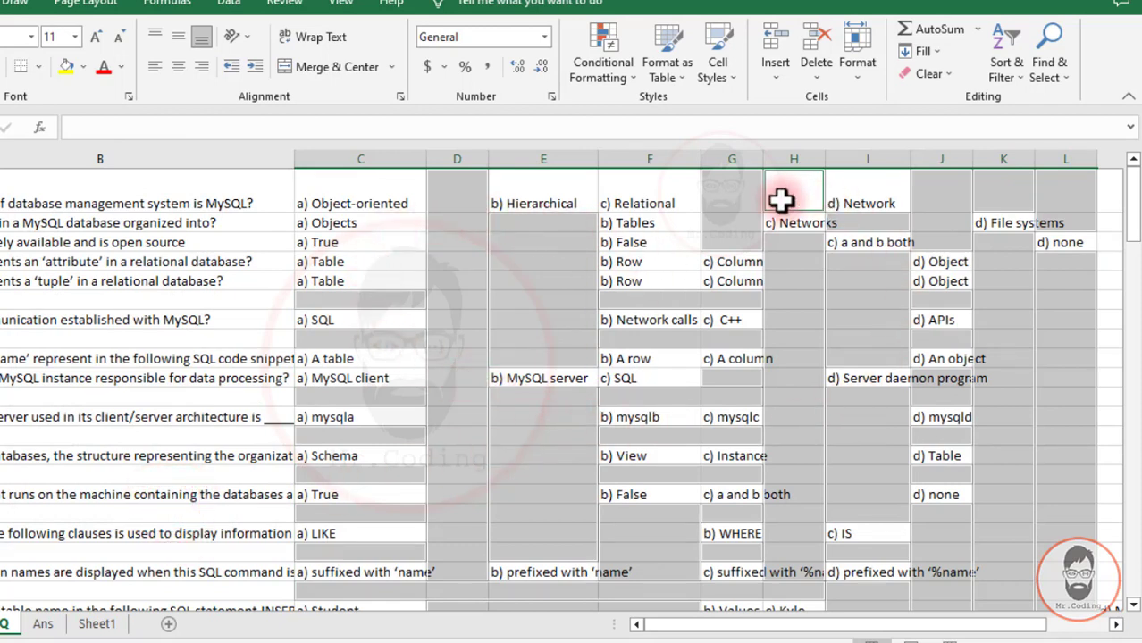
left_click(1044, 79)
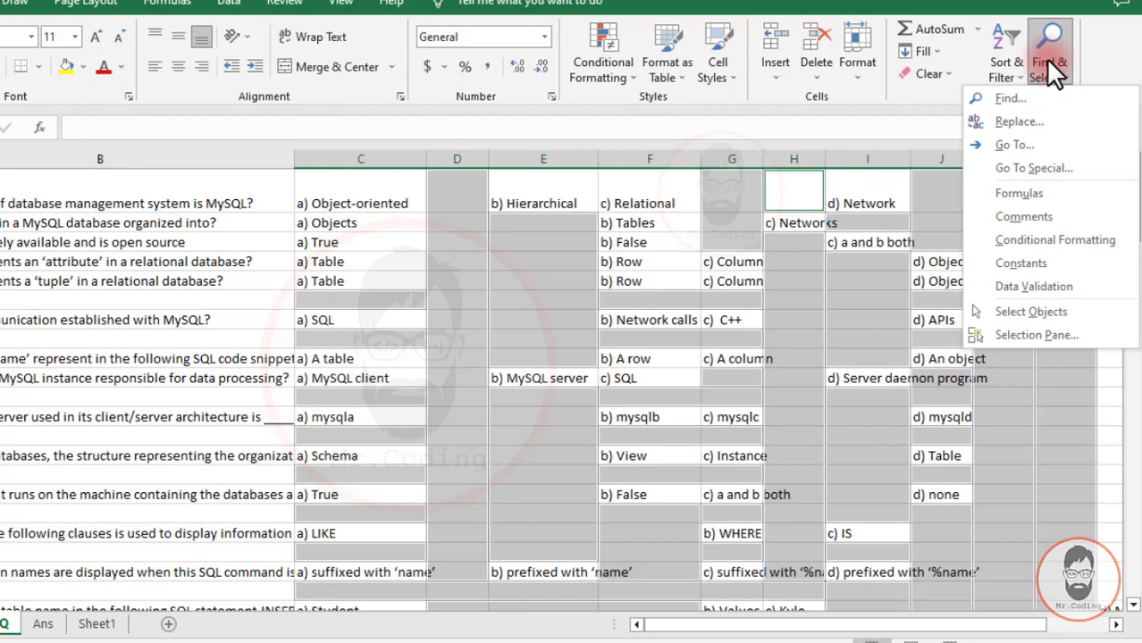
left_click(1050, 63)
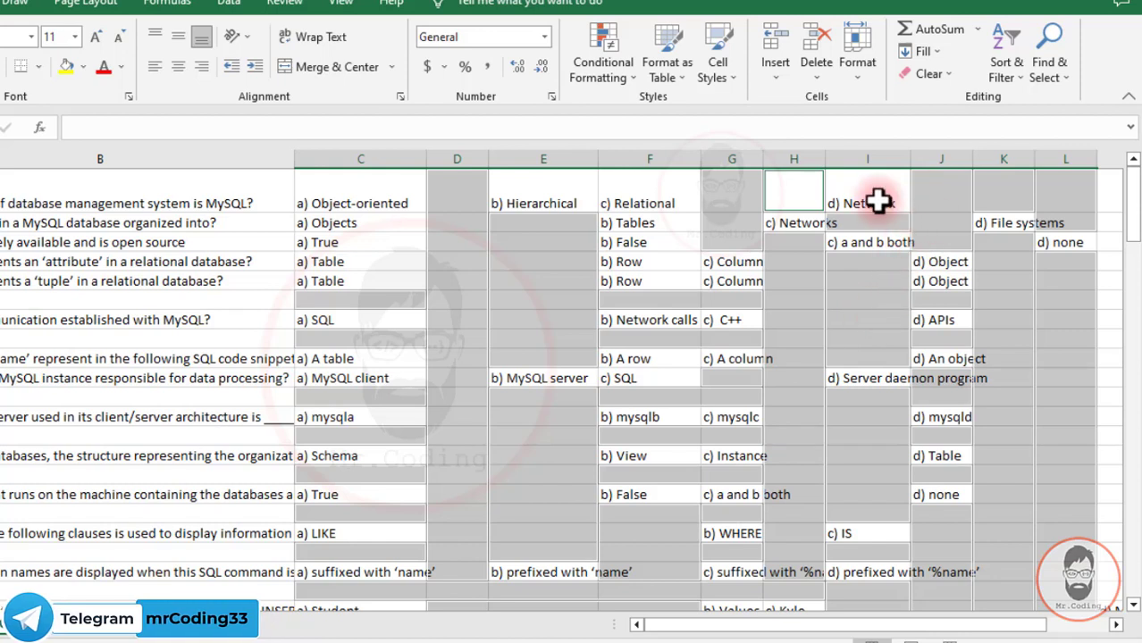
- Delete the selected blank cells, shifting the remaining cells left
left_click(821, 77)
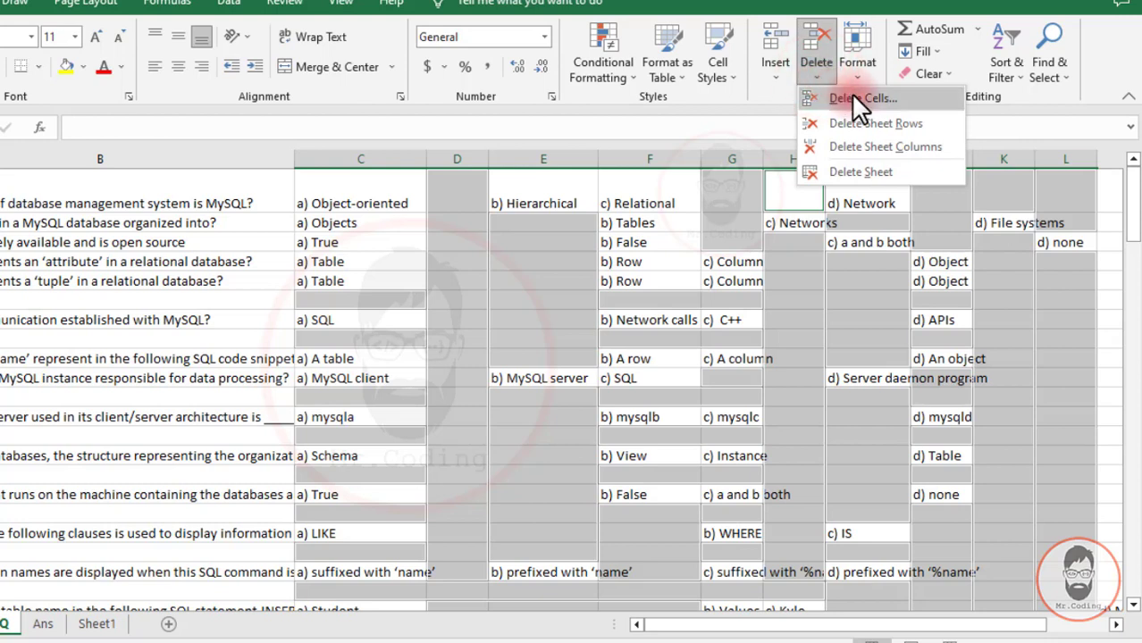
left_click(851, 93)
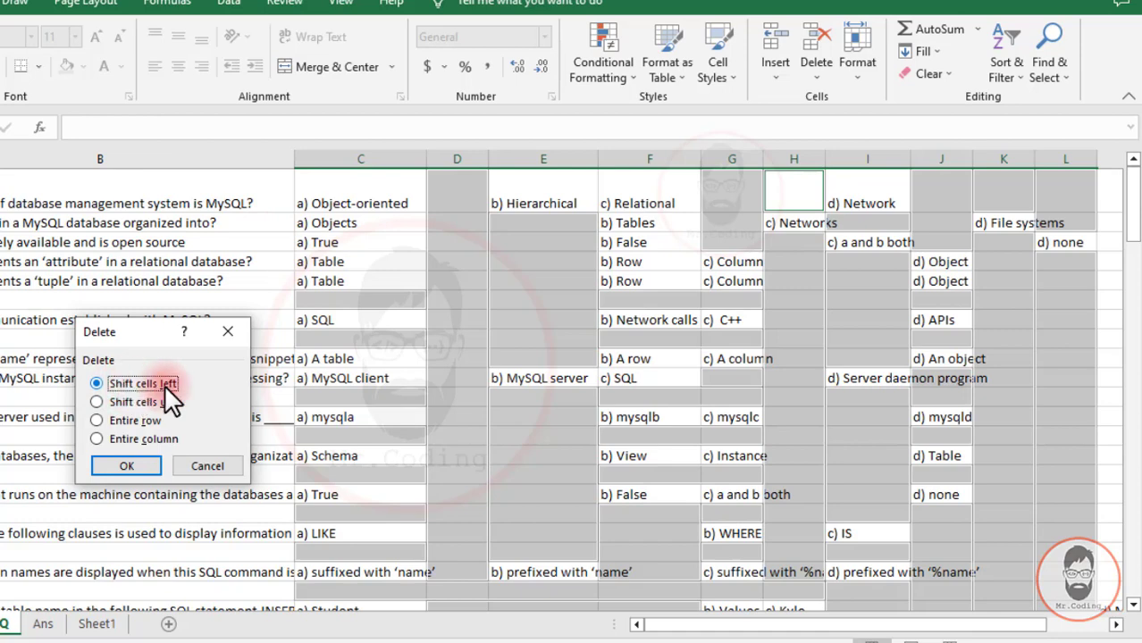
left_click(144, 461)
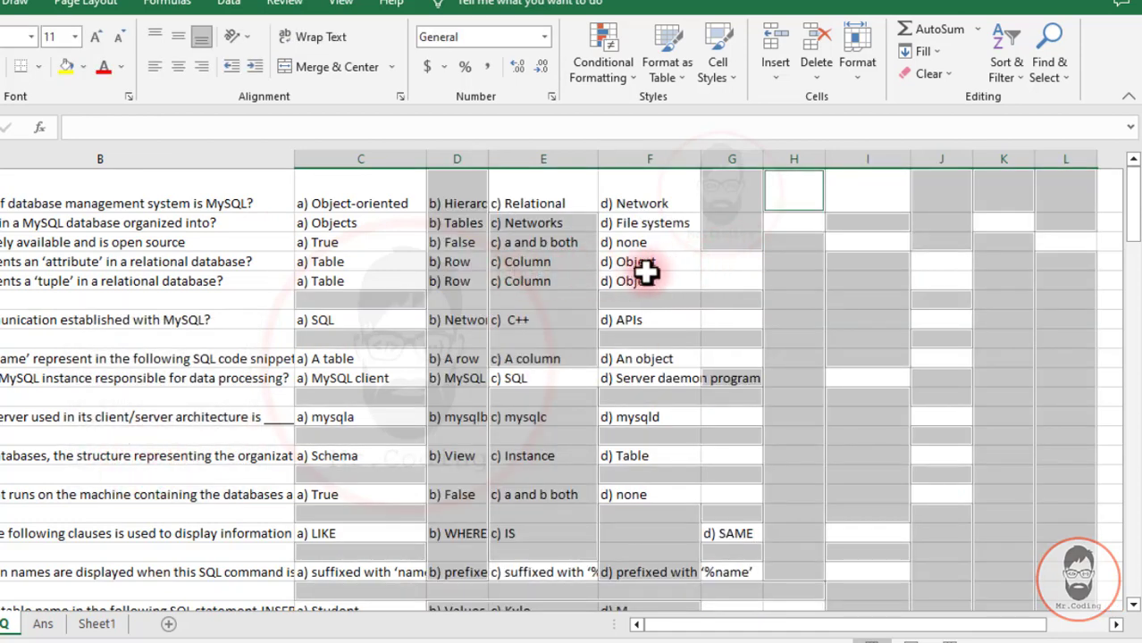
- Check the answer option columns down the MCQ sheet for any remaining gaps between options
left_click(544, 283)
left_click(382, 204)
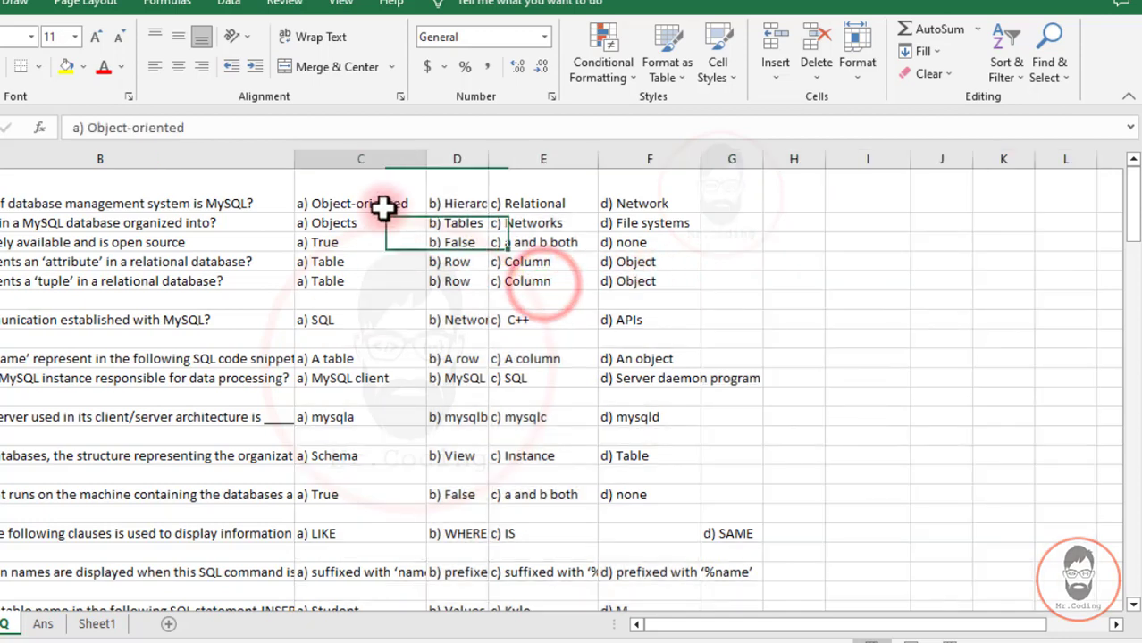
left_click(452, 203)
left_click(508, 203)
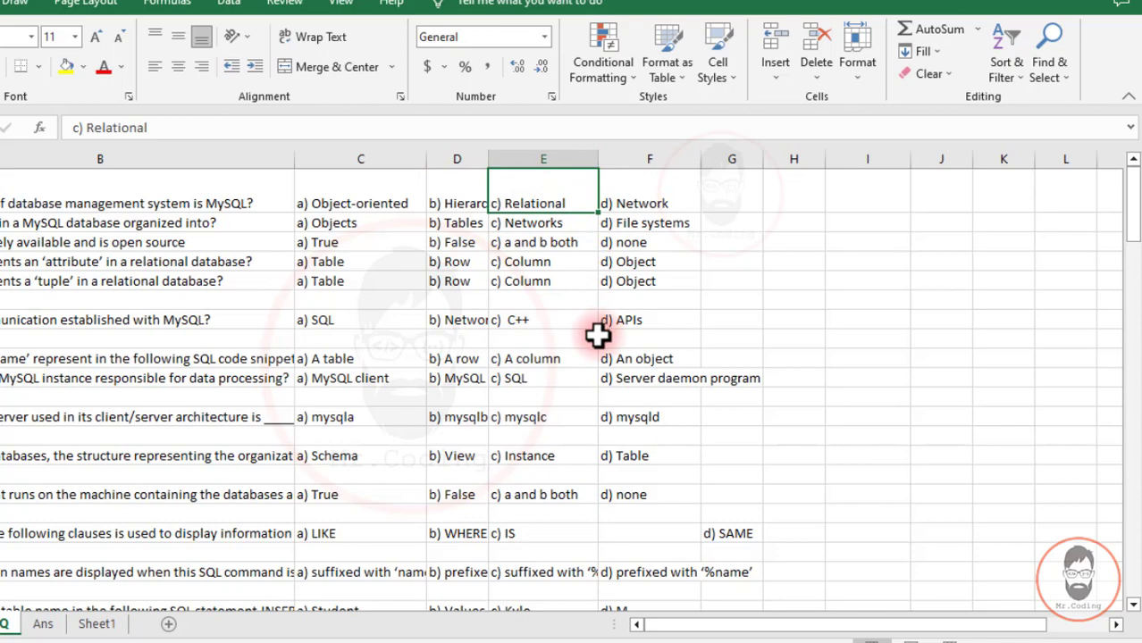
scroll(598, 337, "down", 4)
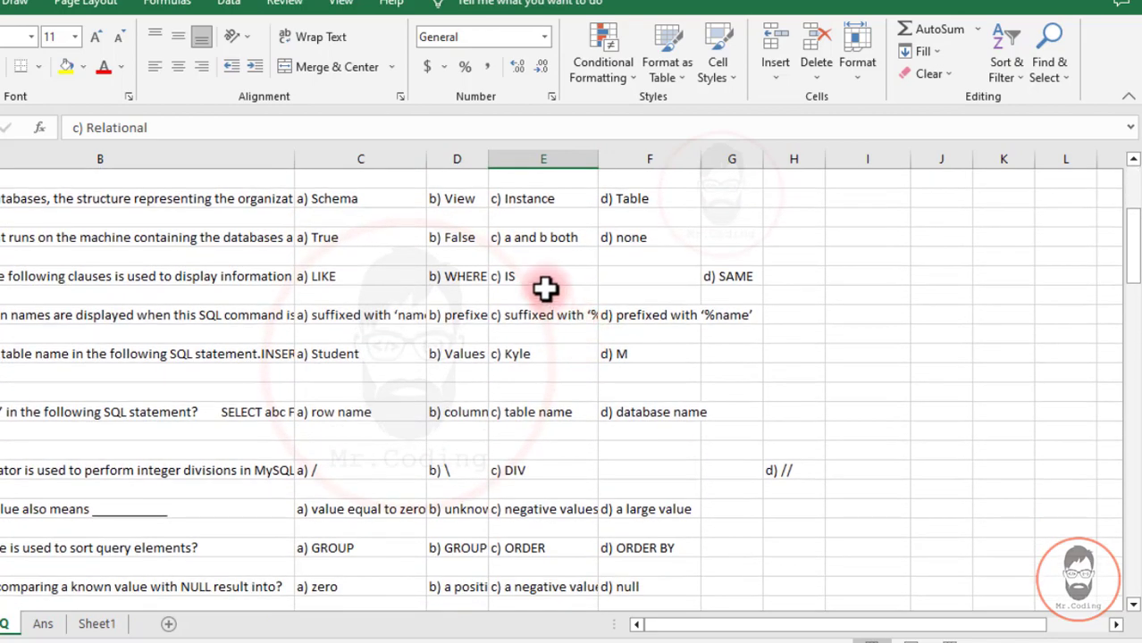
left_click(650, 277)
scroll(594, 337, "down", 1)
scroll(536, 295, "up", 5)
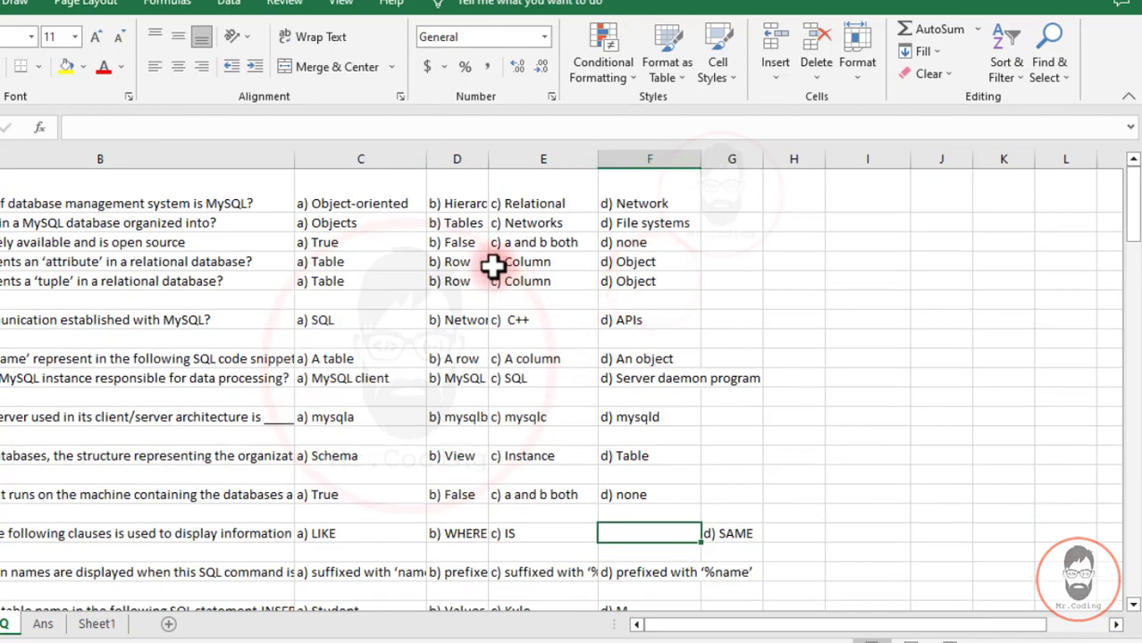
- Select the remaining blank cells in columns C through L using Go To Special with Blanks
left_click(375, 158)
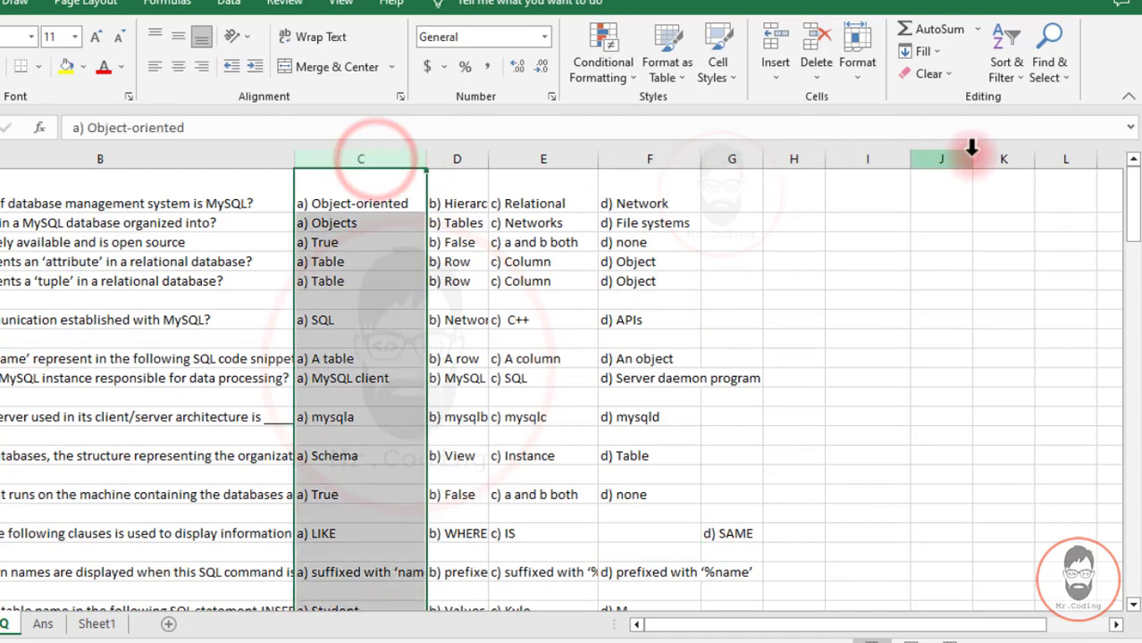
left_click(1065, 158, "shift")
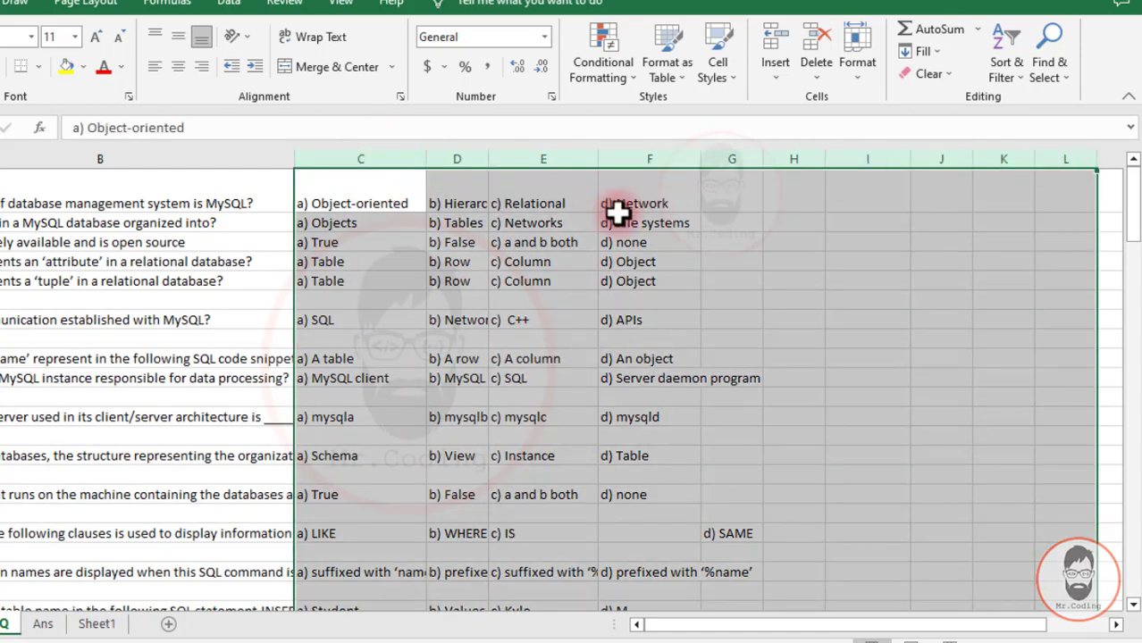
left_click(1044, 79)
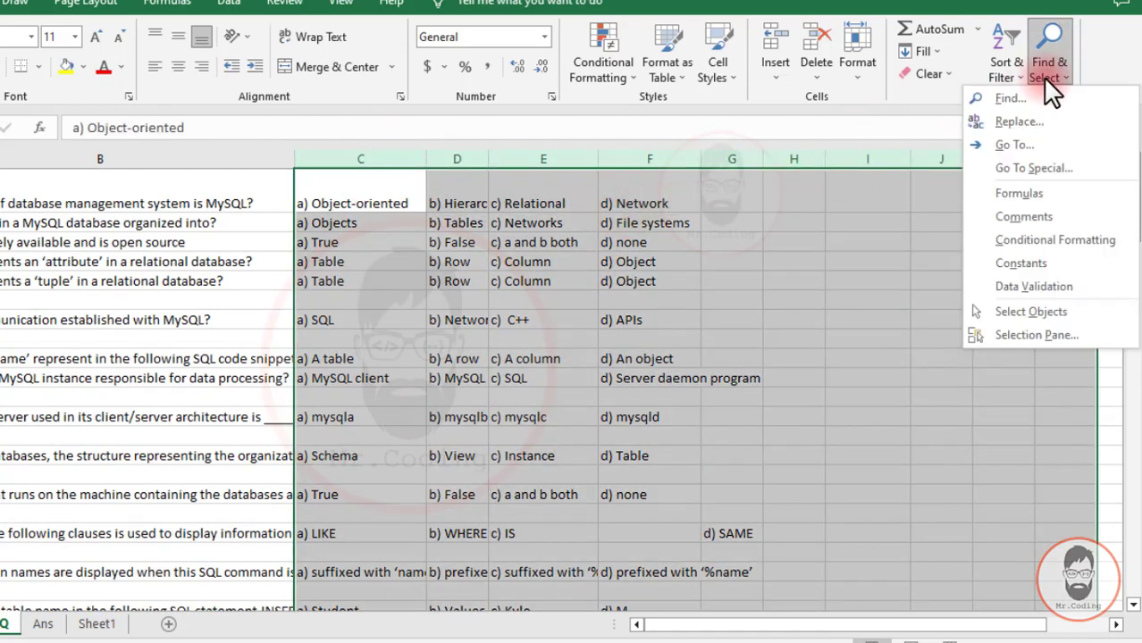
left_click(1030, 172)
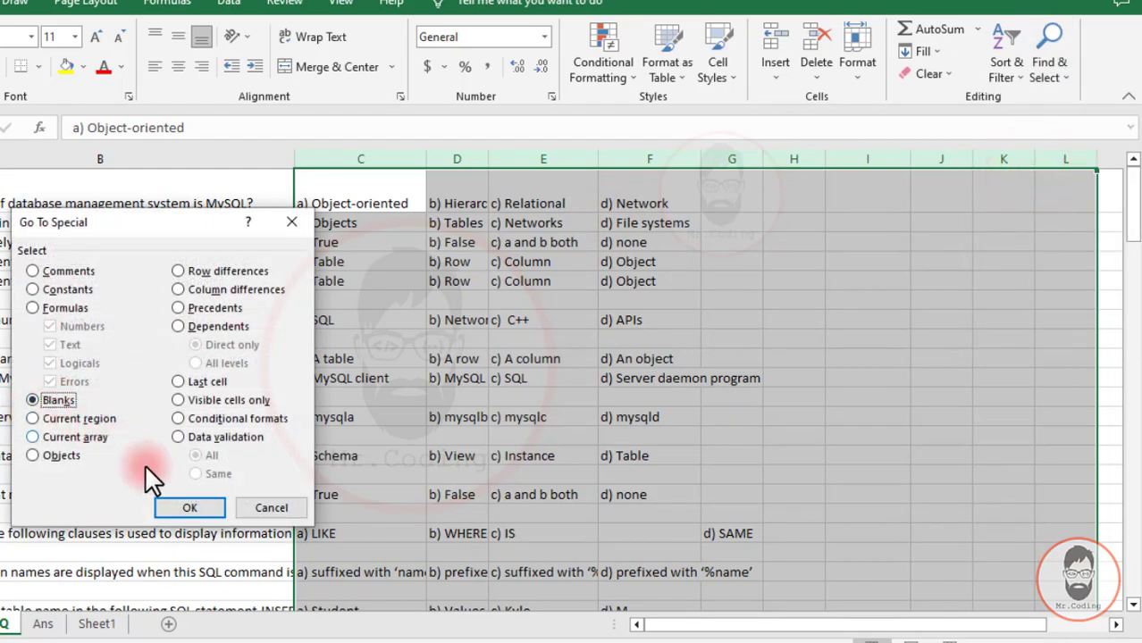
left_click(192, 508)
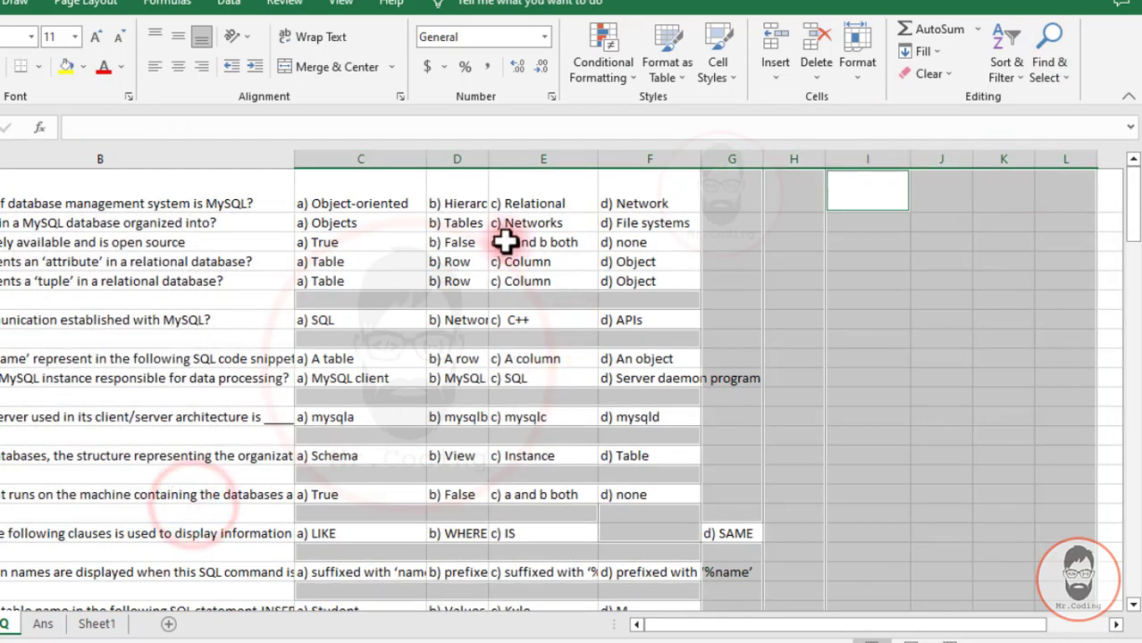
scroll(512, 337, "down", 2)
scroll(512, 337, "up", 2)
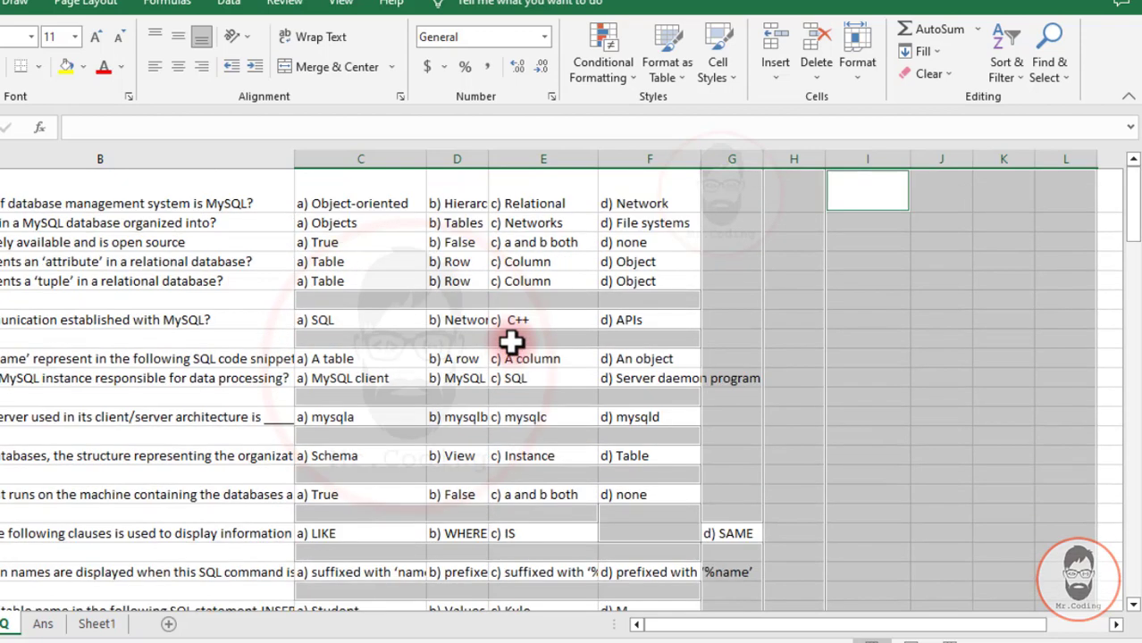
- Delete the remaining selected blank cells with Shift cells left, and check the option alignment further down the sheet
left_click(816, 77)
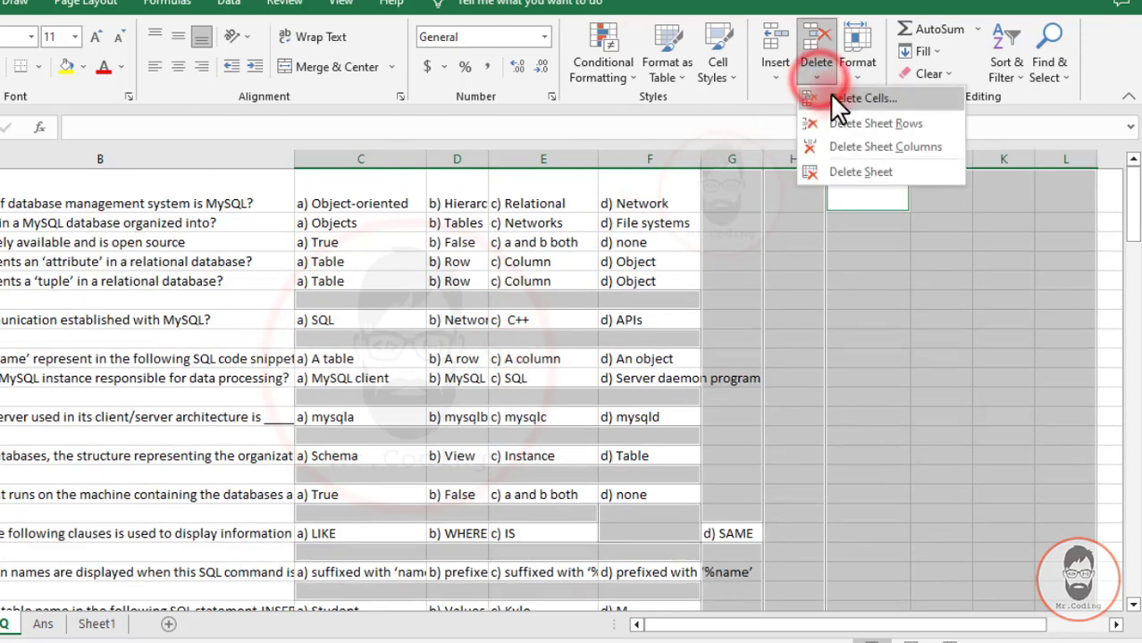
left_click(829, 95)
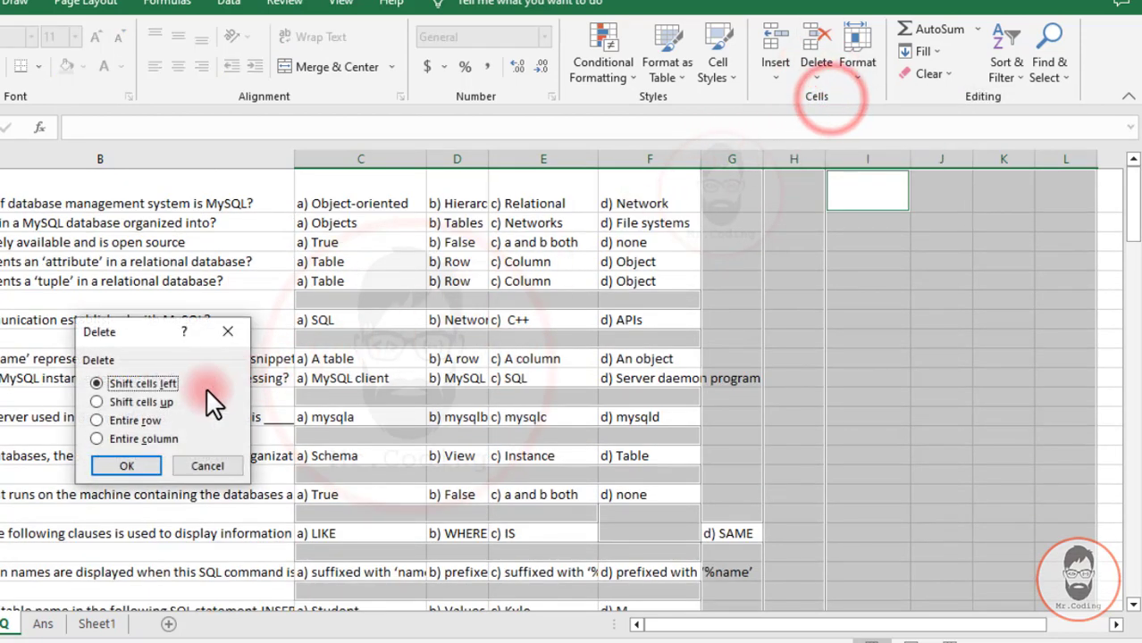
left_click(146, 384)
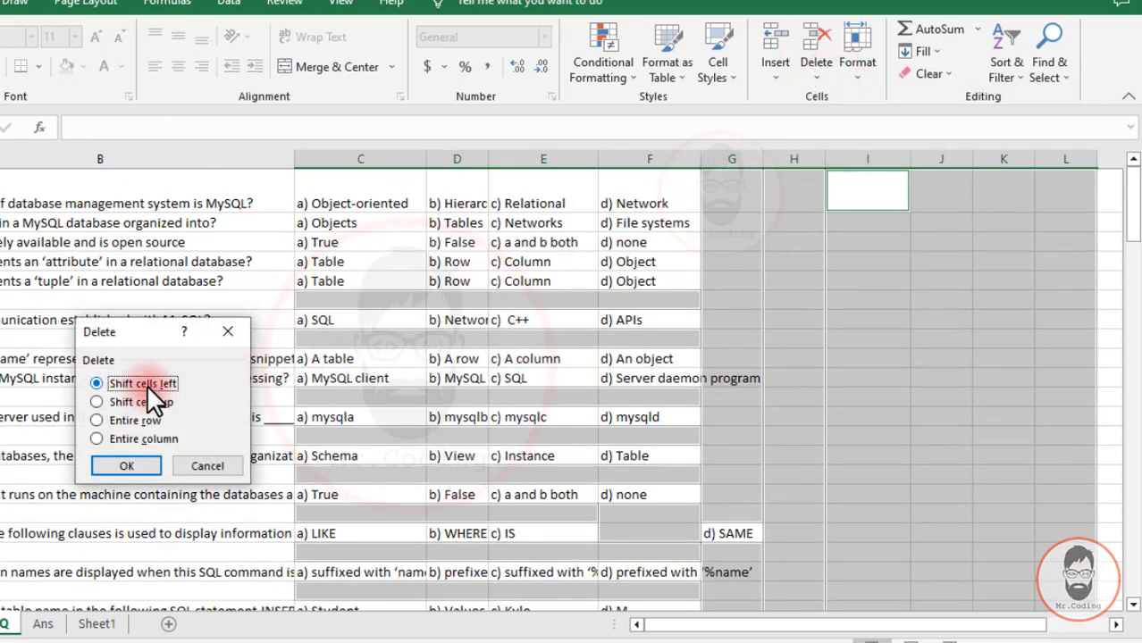
left_click(127, 466)
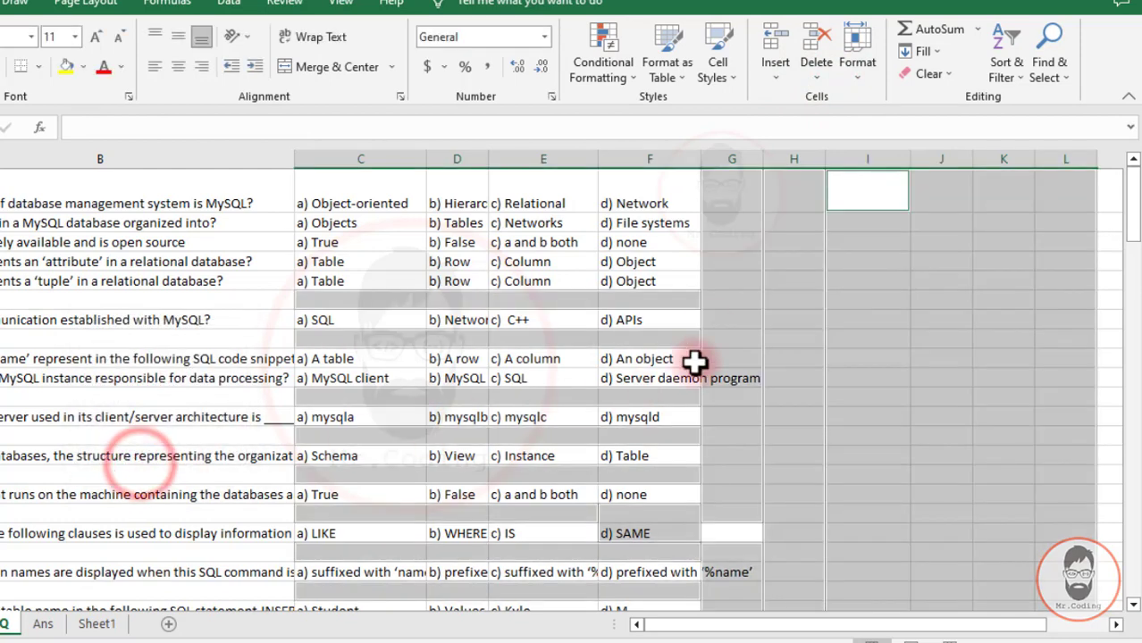
left_click(693, 315)
scroll(436, 245, "down", 4)
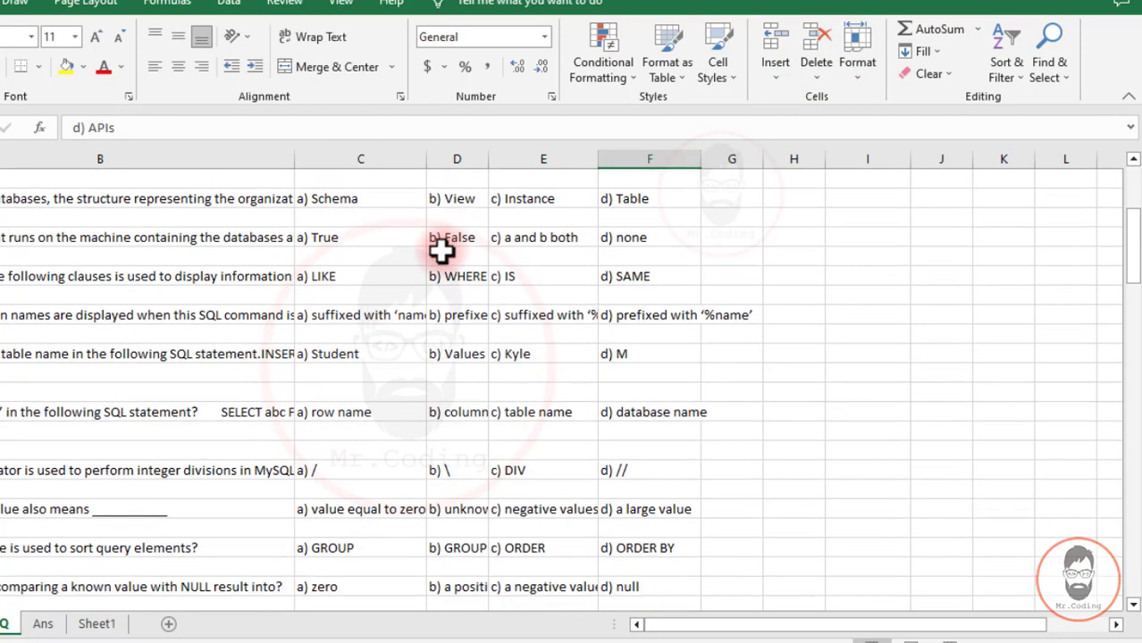
scroll(438, 253, "up", 4)
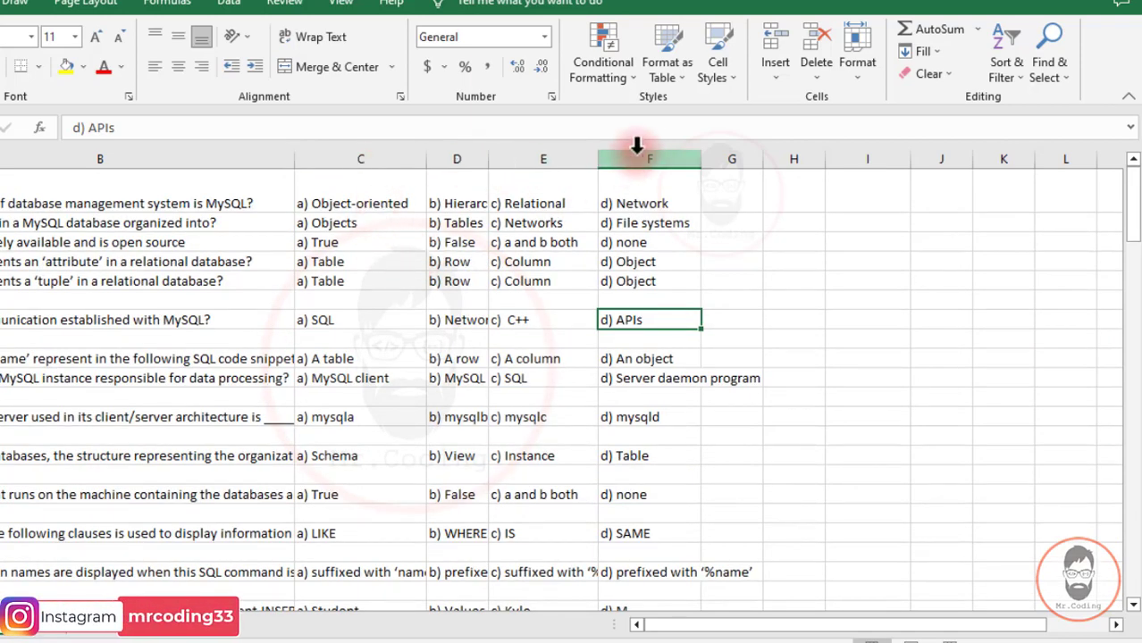
- Widen option columns C through F to one equal width that fits most options and wrap their text
left_click_drag(375, 154, 624, 154)
left_click_drag(426, 159, 435, 158)
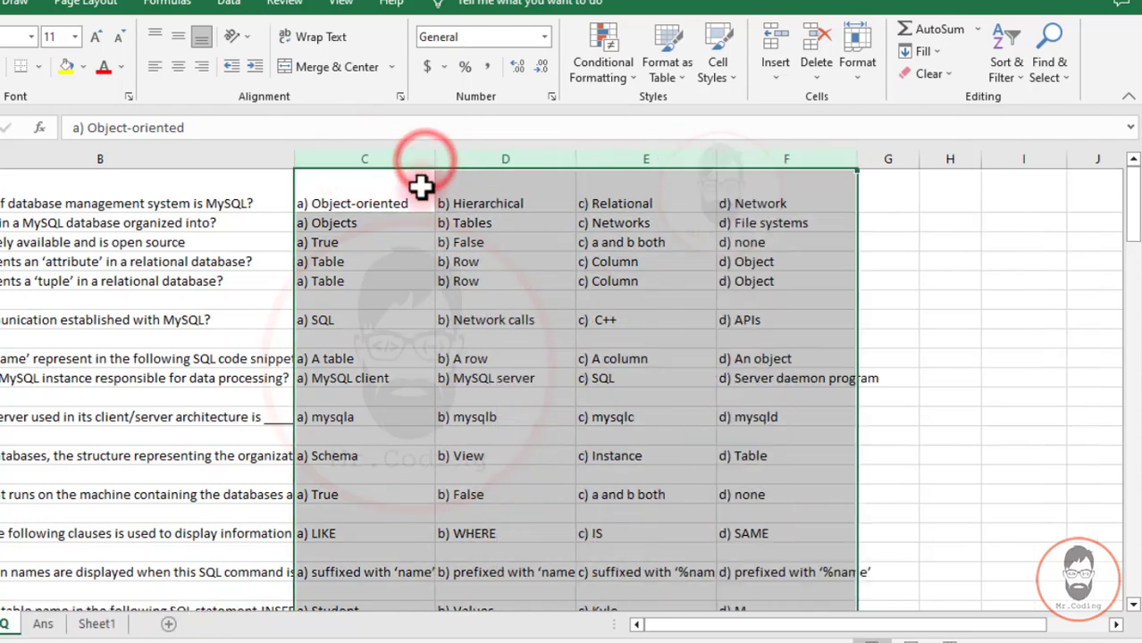
left_click(312, 39)
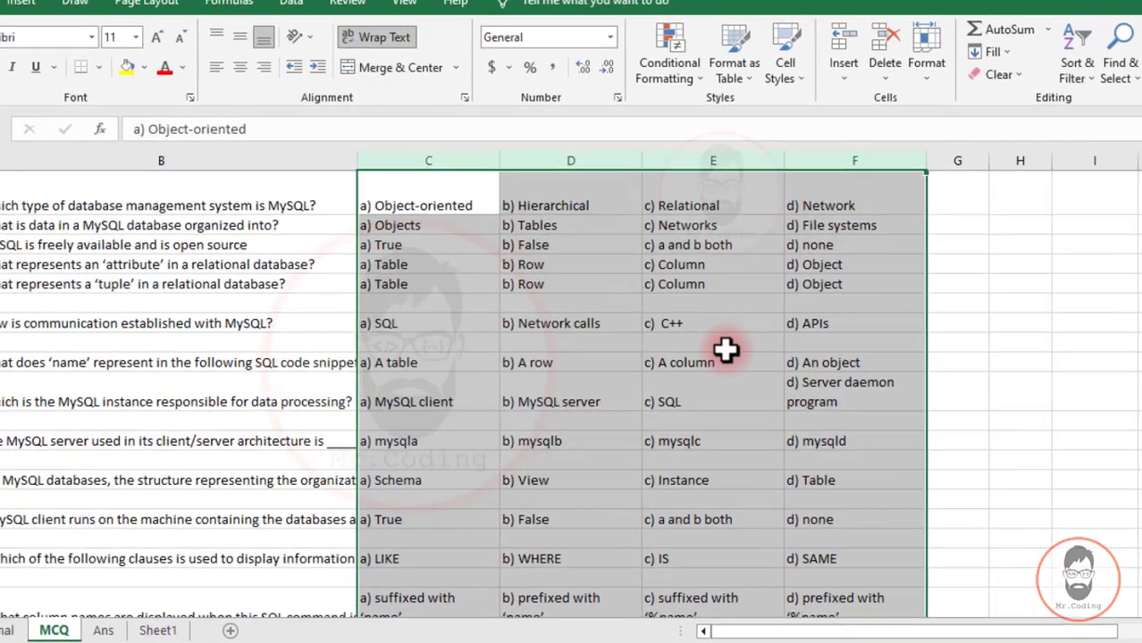
- Insert an empty row above question 1 for the table headers
left_click(179, 262)
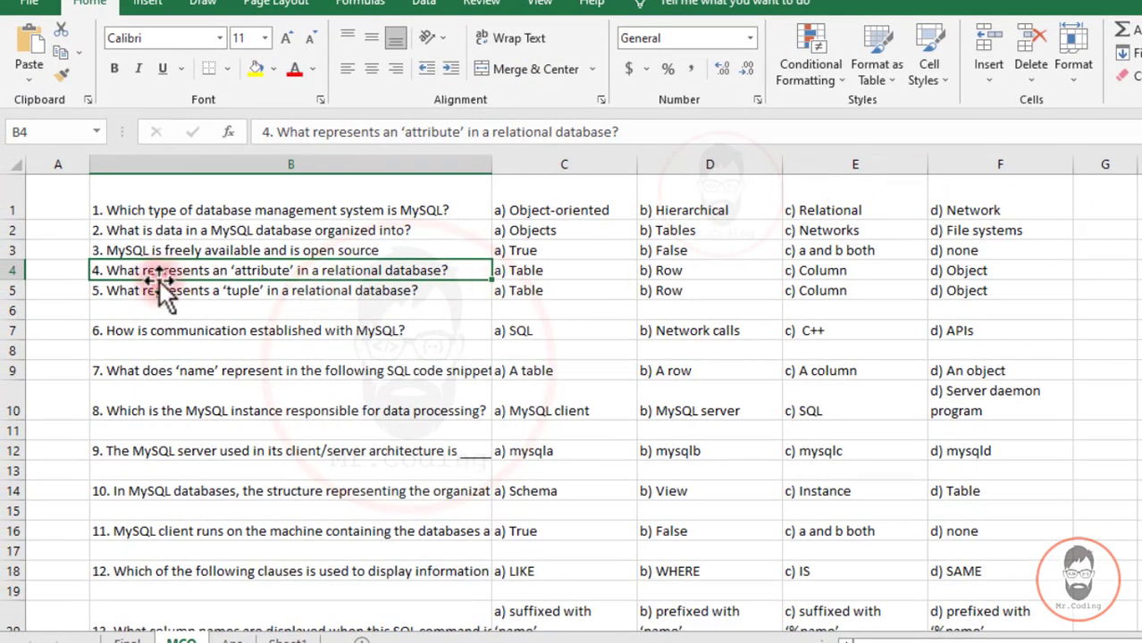
left_click(7, 200)
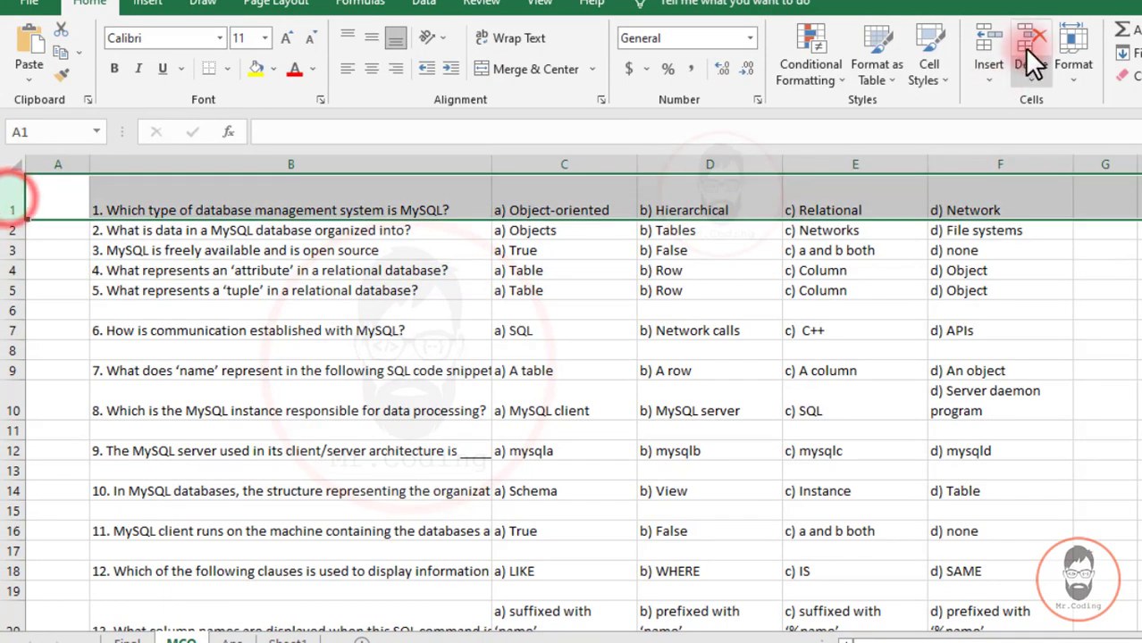
left_click(992, 76)
left_click(1006, 123)
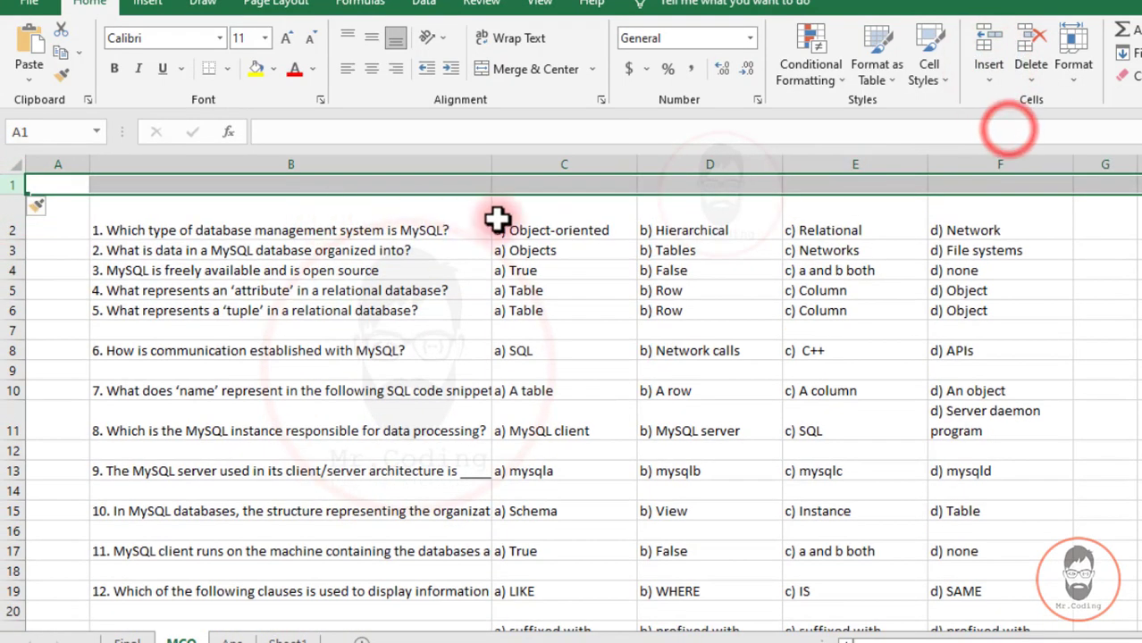
- Enter the header Questions in B1 and fill C1 through F1 with the headers Option 1 to Option 4
left_click(349, 185)
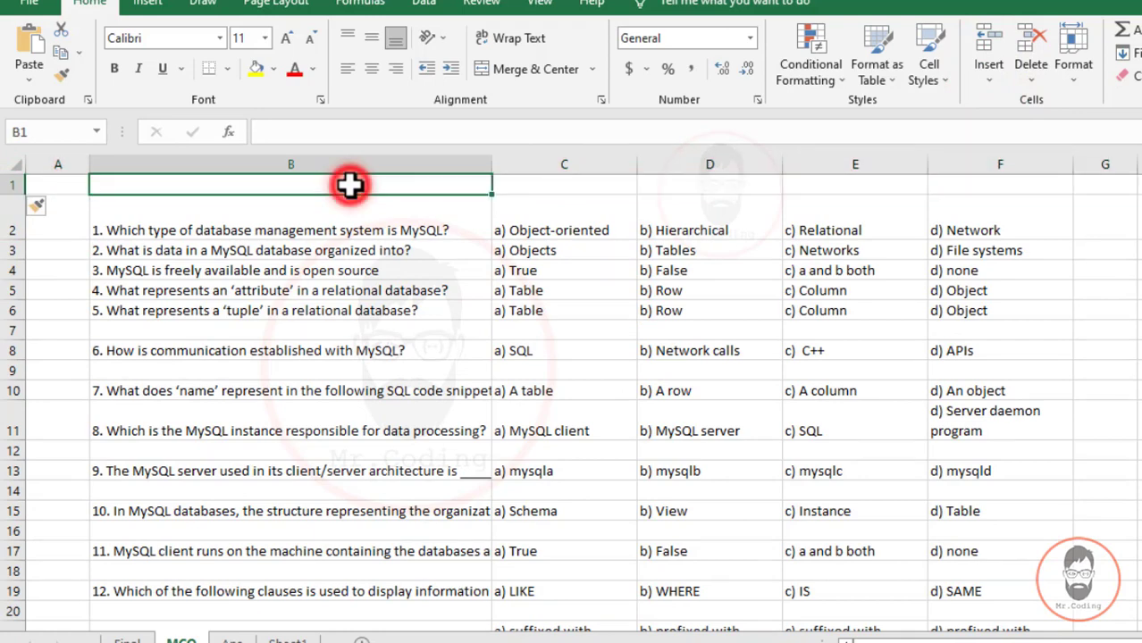
left_click(128, 639)
left_click(182, 641)
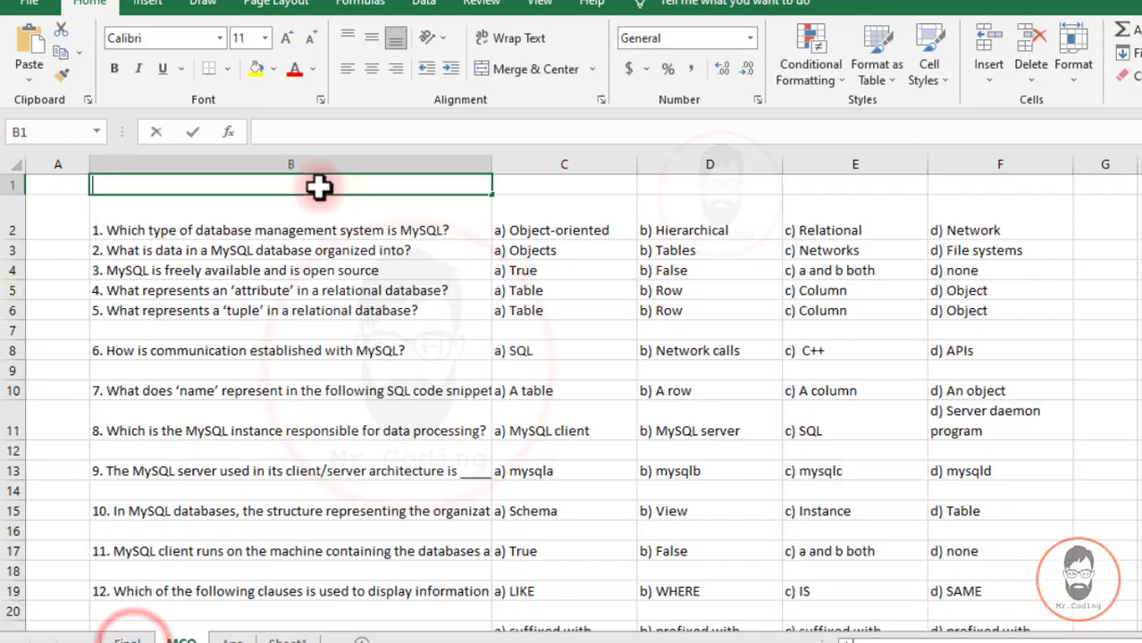
type("Questions")
key("Tab")
type("Option 1")
key("ctrl+Return")
left_click_drag(637, 193, 1028, 189)
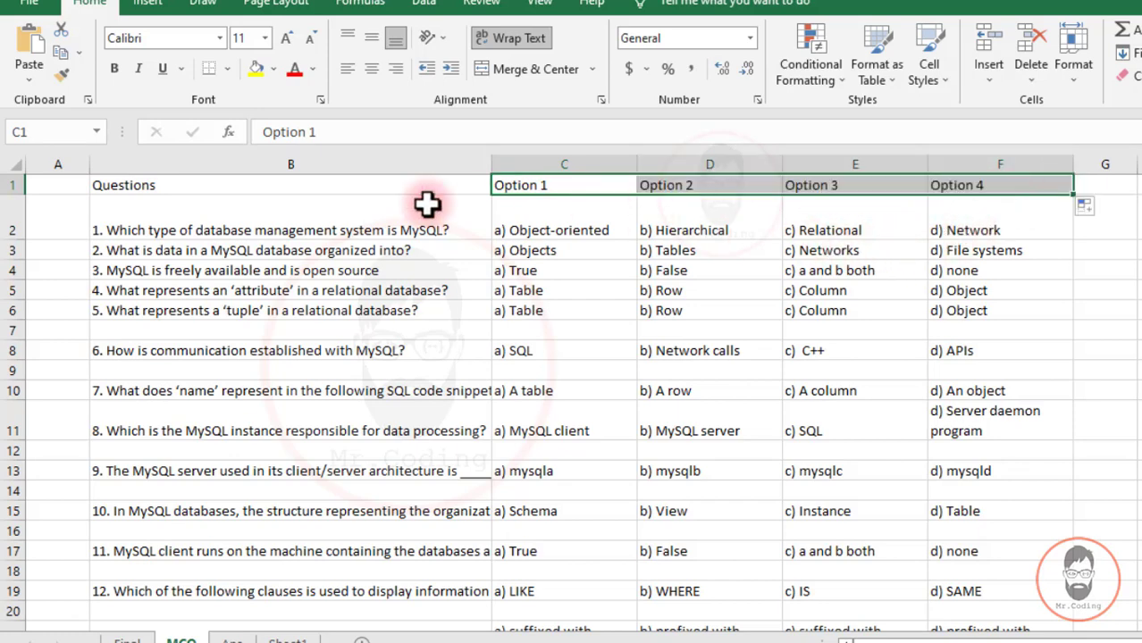
- Examine the blank rows between the questions in column B down through the end of the list
left_click(257, 219)
left_click(214, 330)
left_click(225, 373)
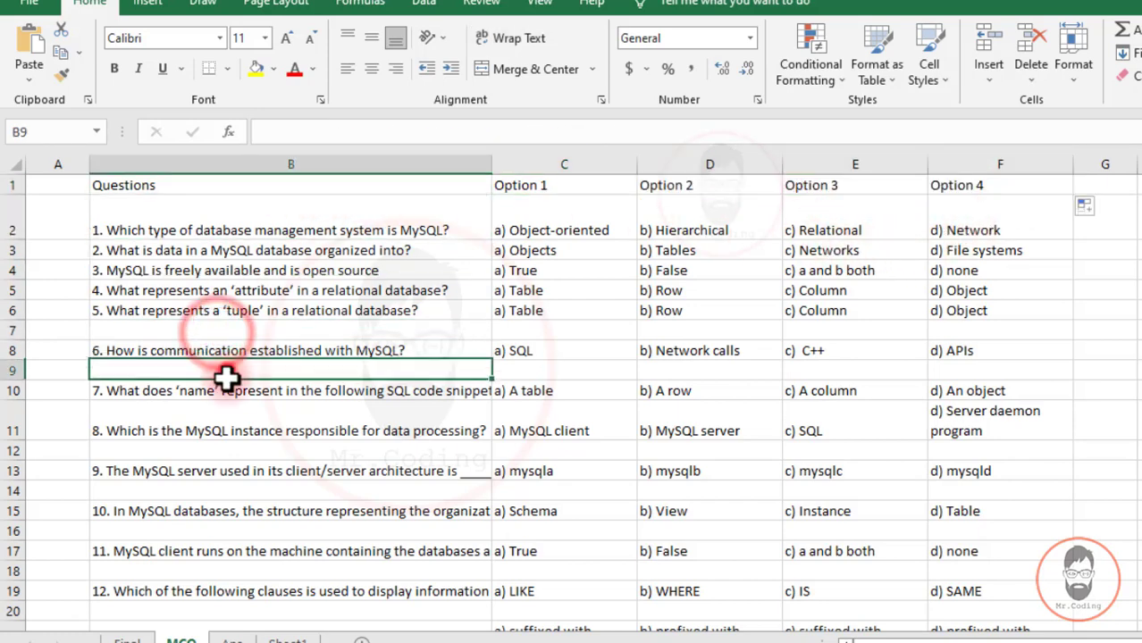
left_click(224, 411)
left_click(224, 490)
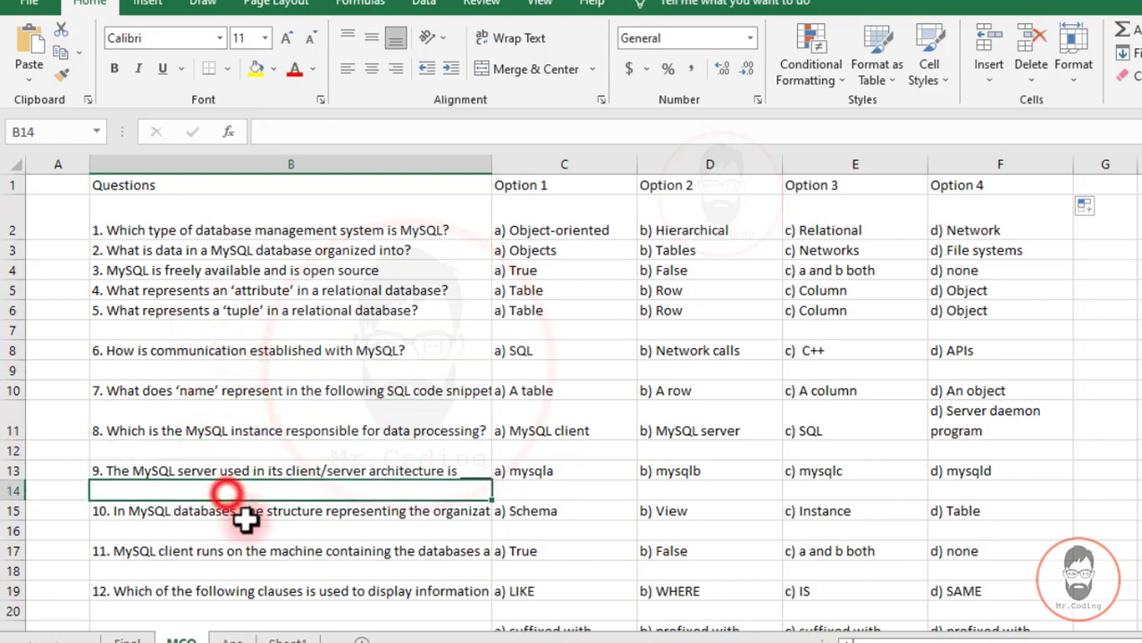
left_click(245, 531)
left_click(277, 162)
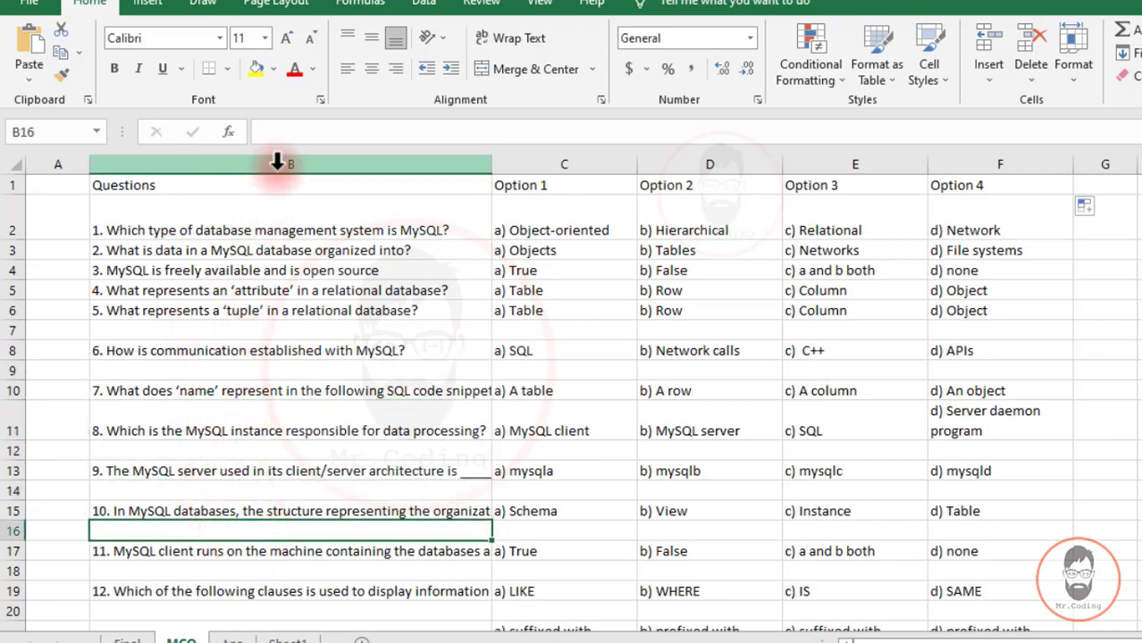
left_click(278, 223)
scroll(752, 340, "down", 20)
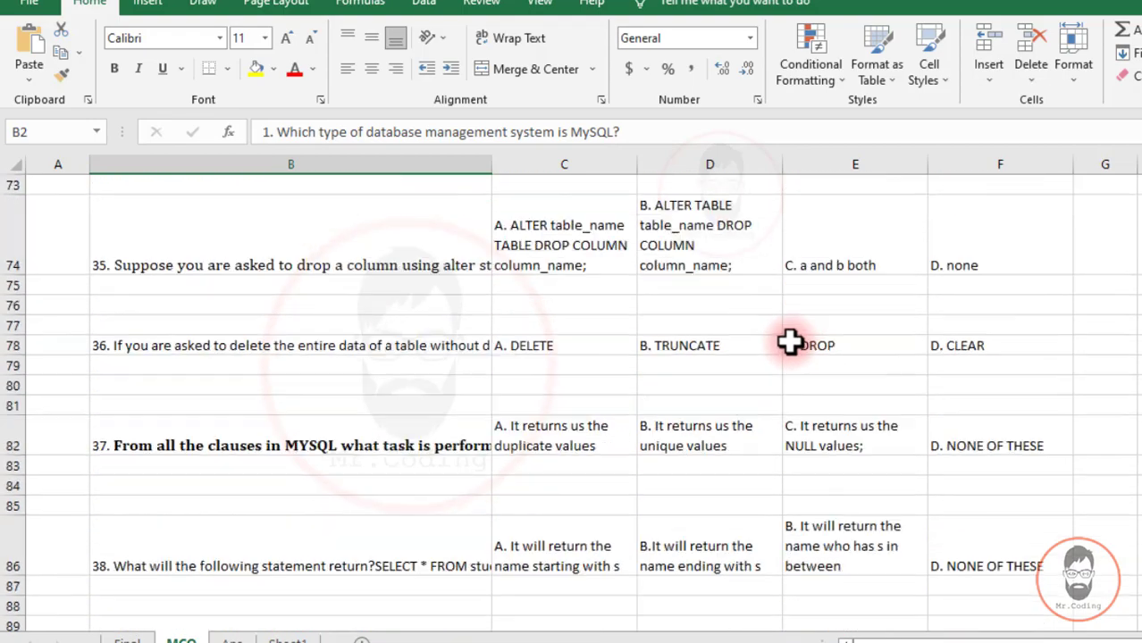
scroll(841, 351, "down", 10)
scroll(840, 350, "up", 20)
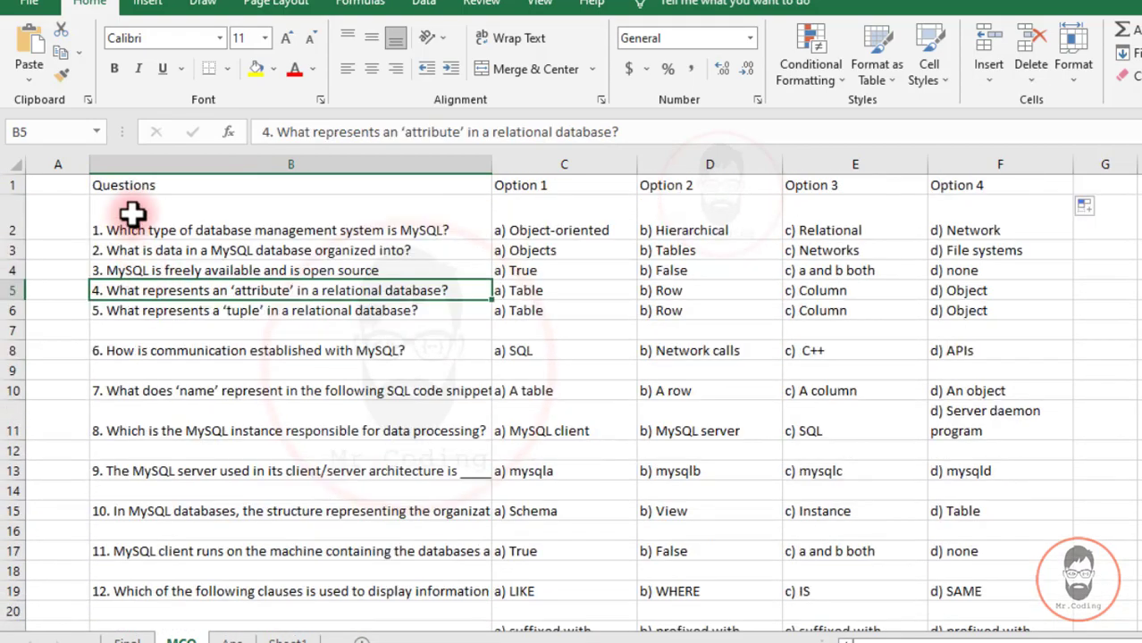
- Select only the blank cells within B2:F126, from question 1 to the last Option 4 entry, using Go To Special with Blanks
left_click(132, 212)
scroll(907, 429, "down", 19)
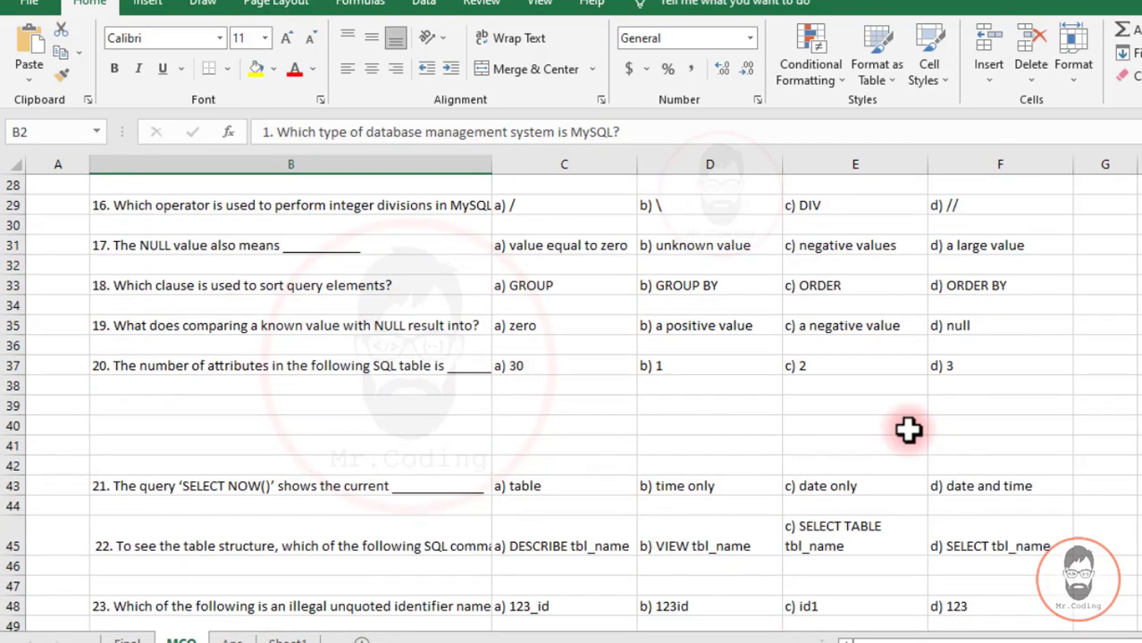
scroll(929, 429, "down", 20)
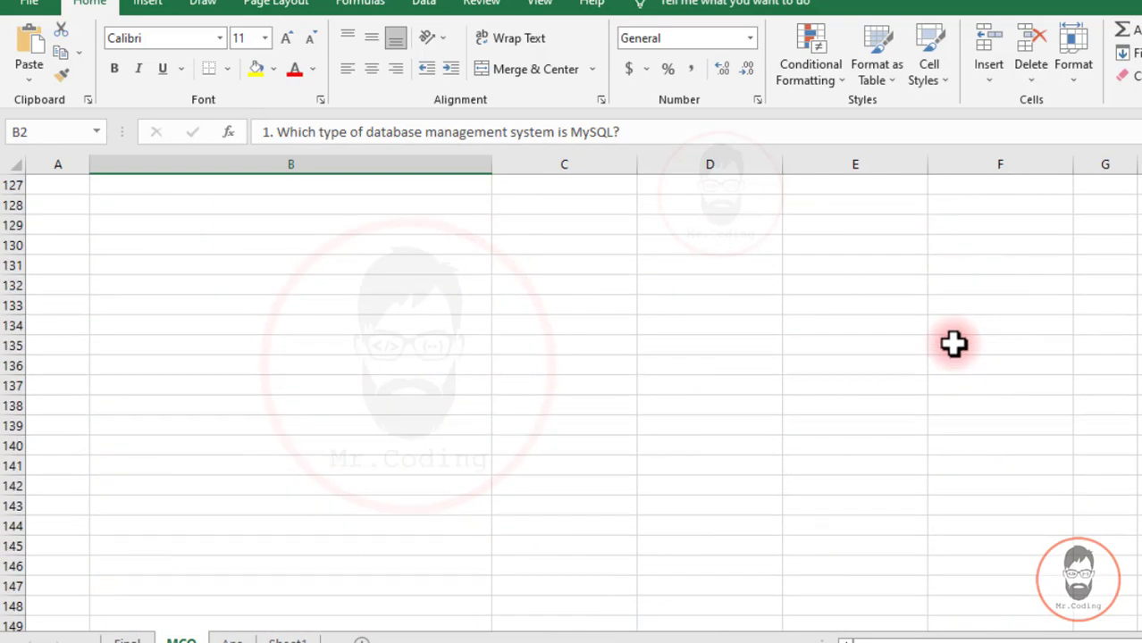
scroll(955, 345, "up", 3)
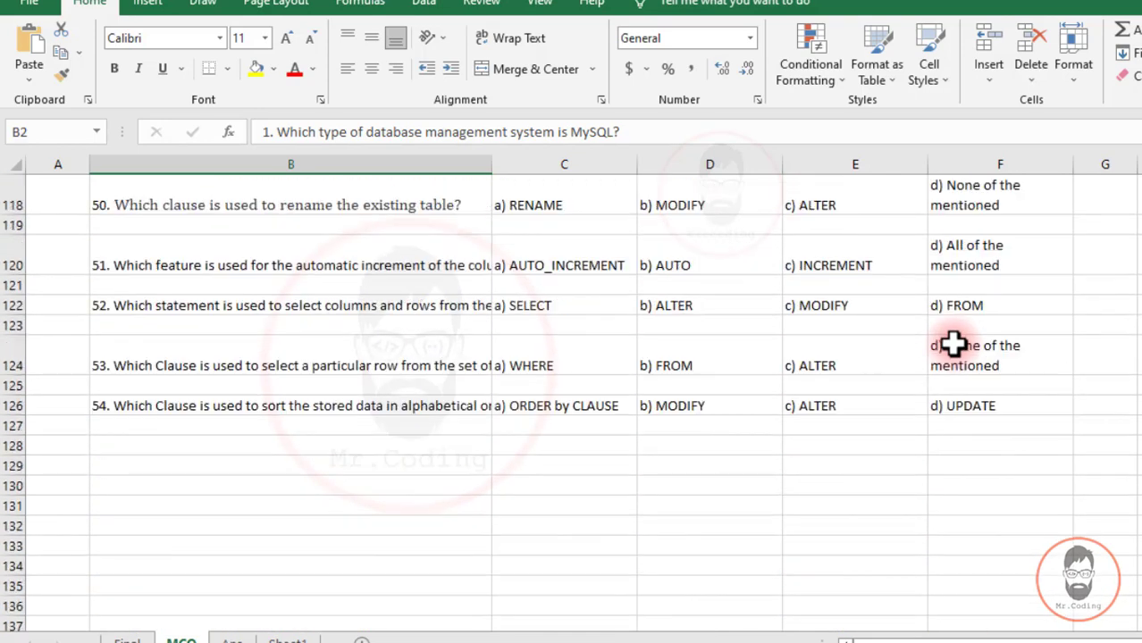
left_click(1013, 407, "shift")
scroll(446, 357, "up", 20)
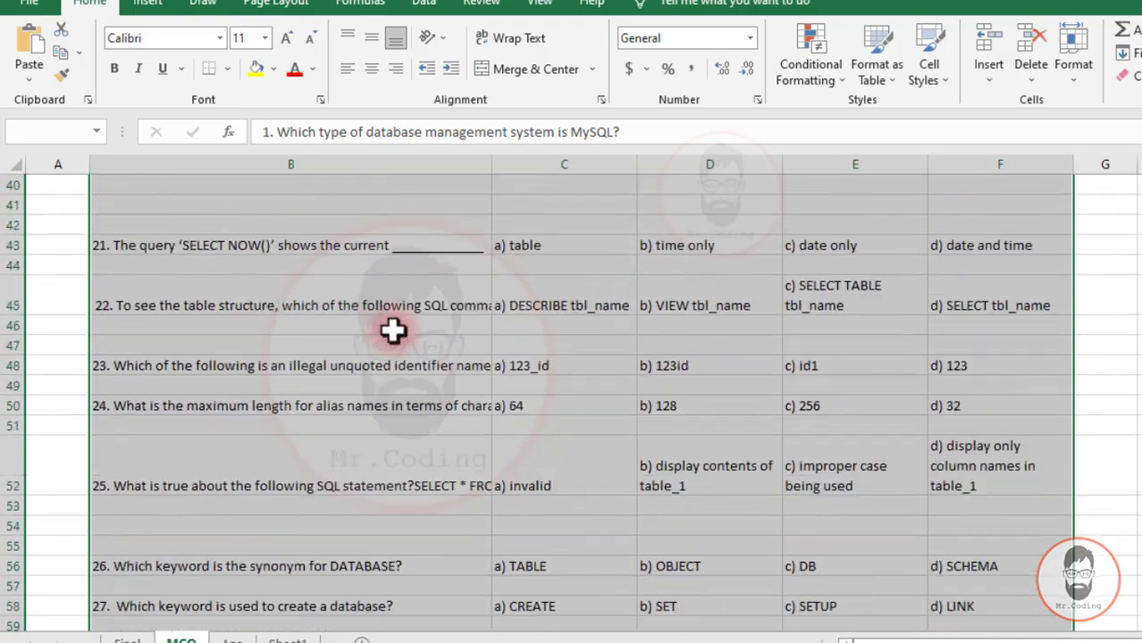
scroll(394, 331, "up", 13)
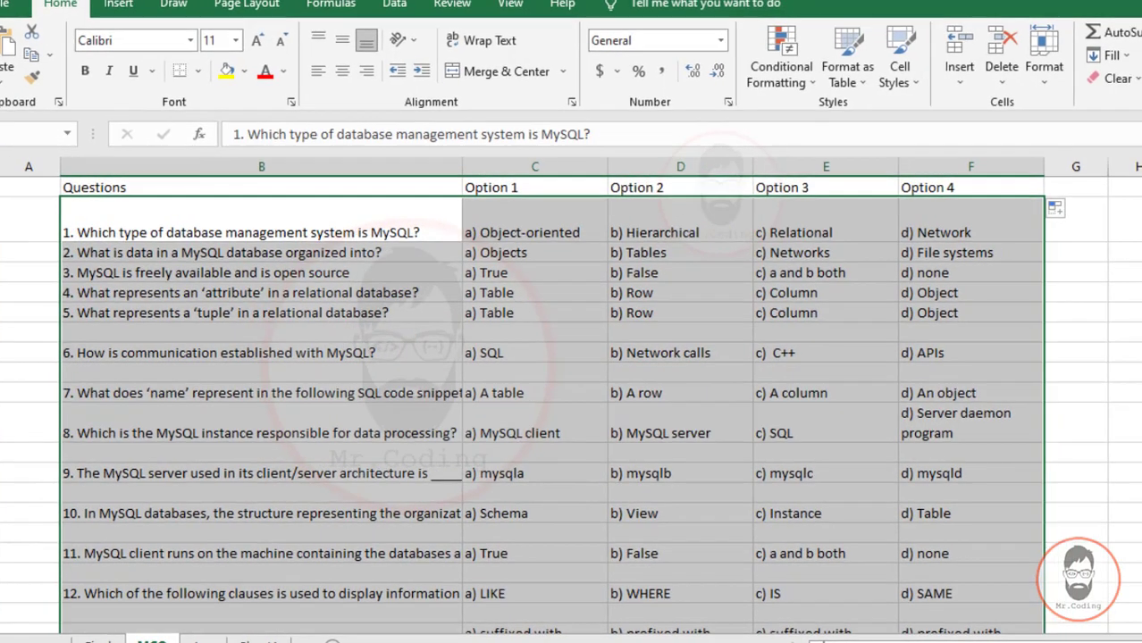
left_click(1079, 89)
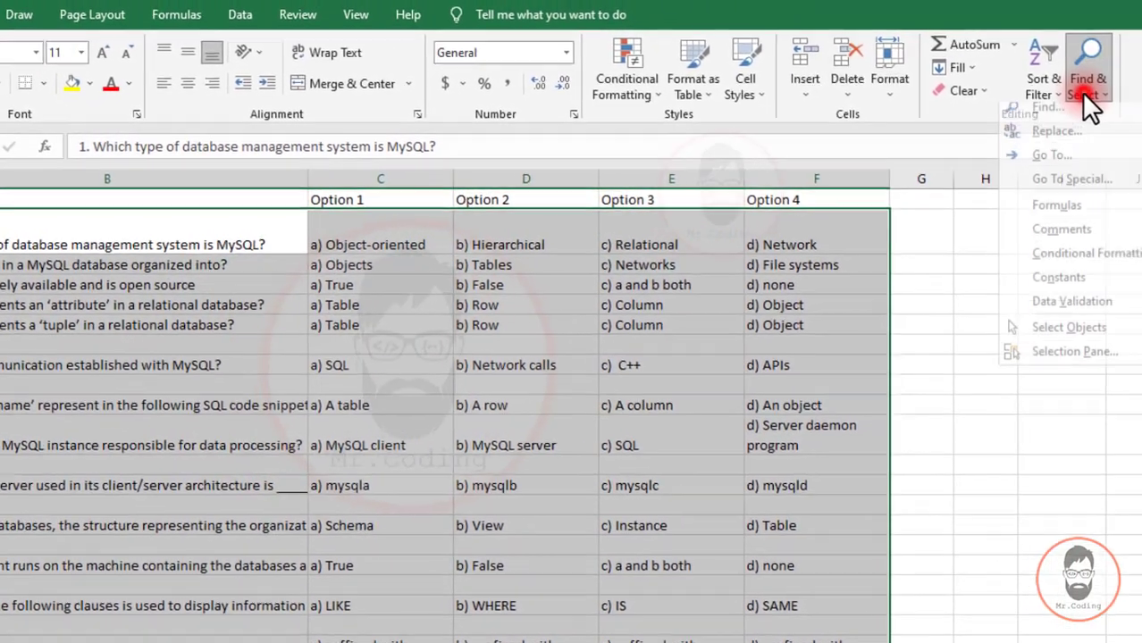
left_click(1059, 190)
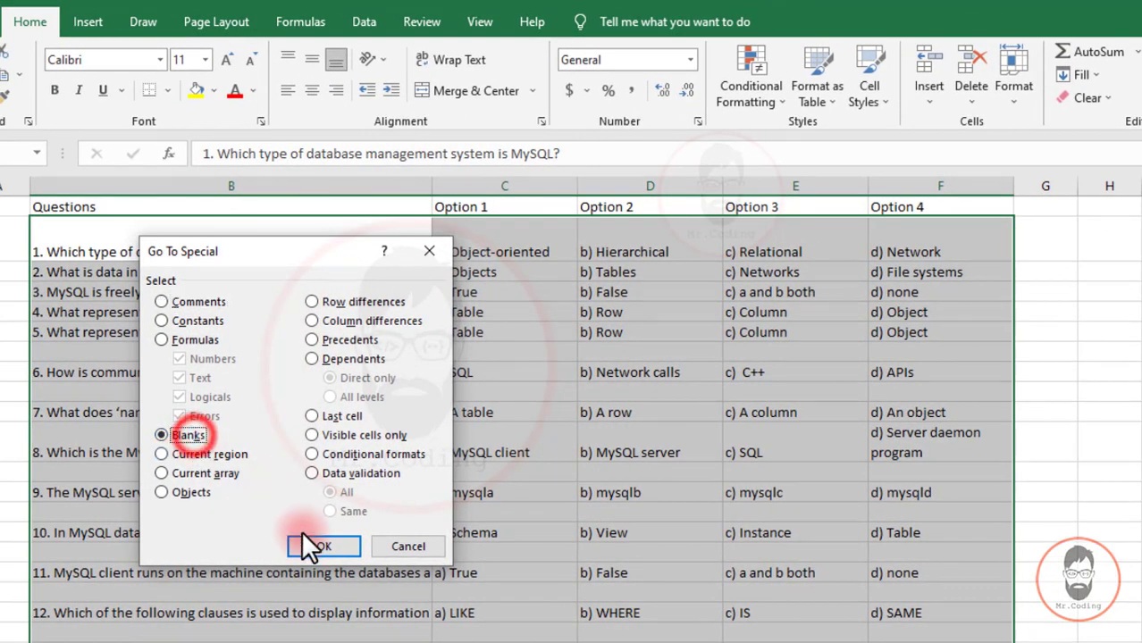
left_click(313, 543)
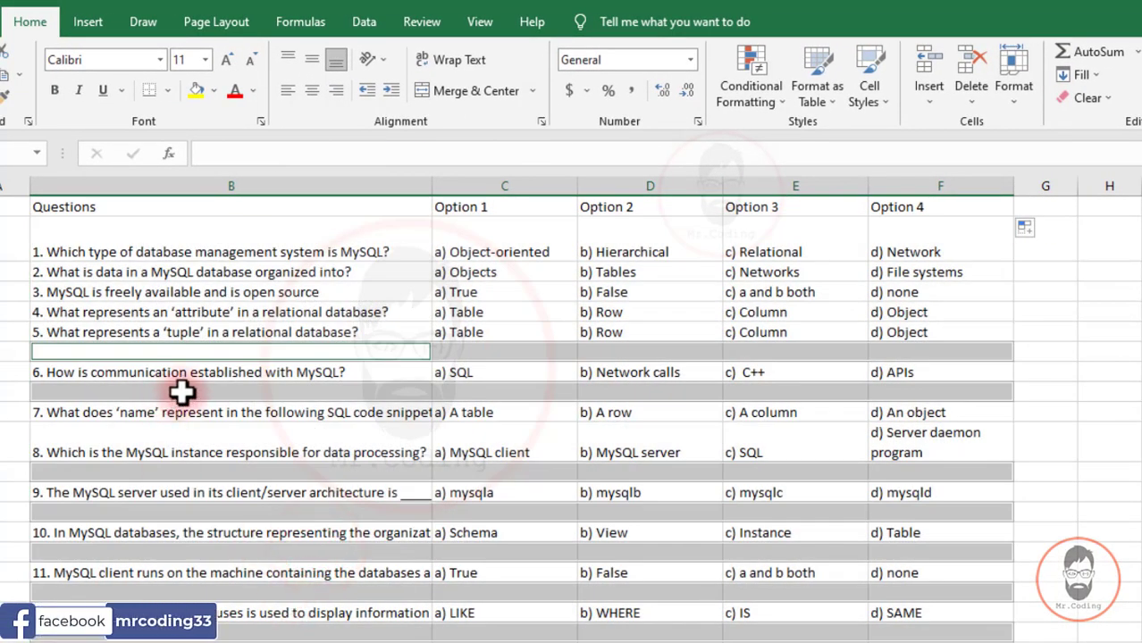
scroll(511, 449, "down", 7)
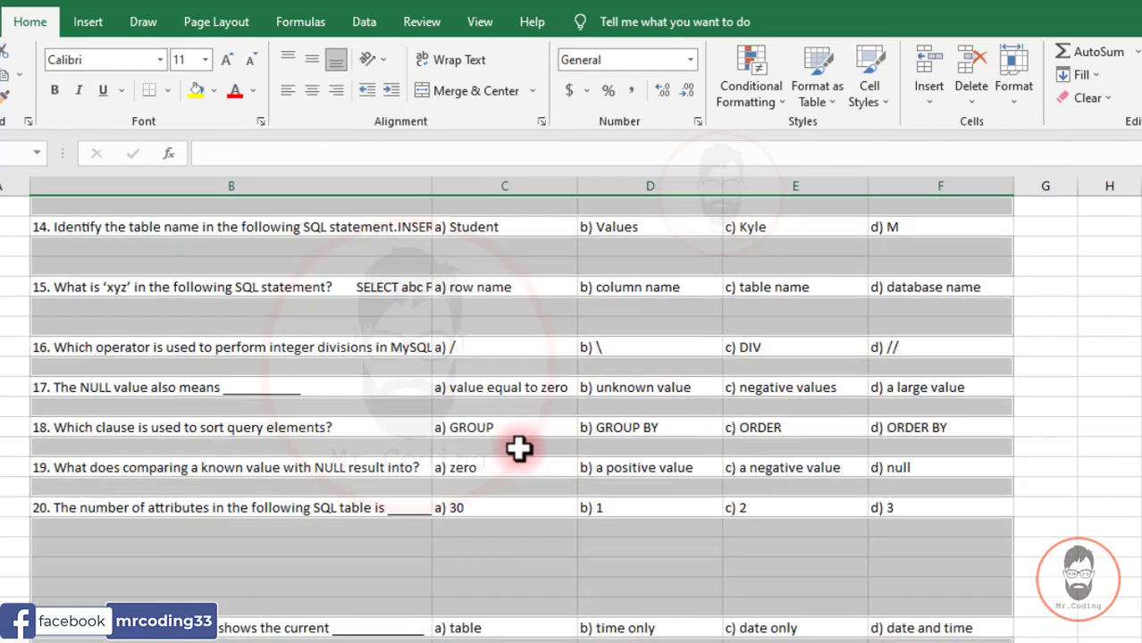
scroll(520, 448, "up", 8)
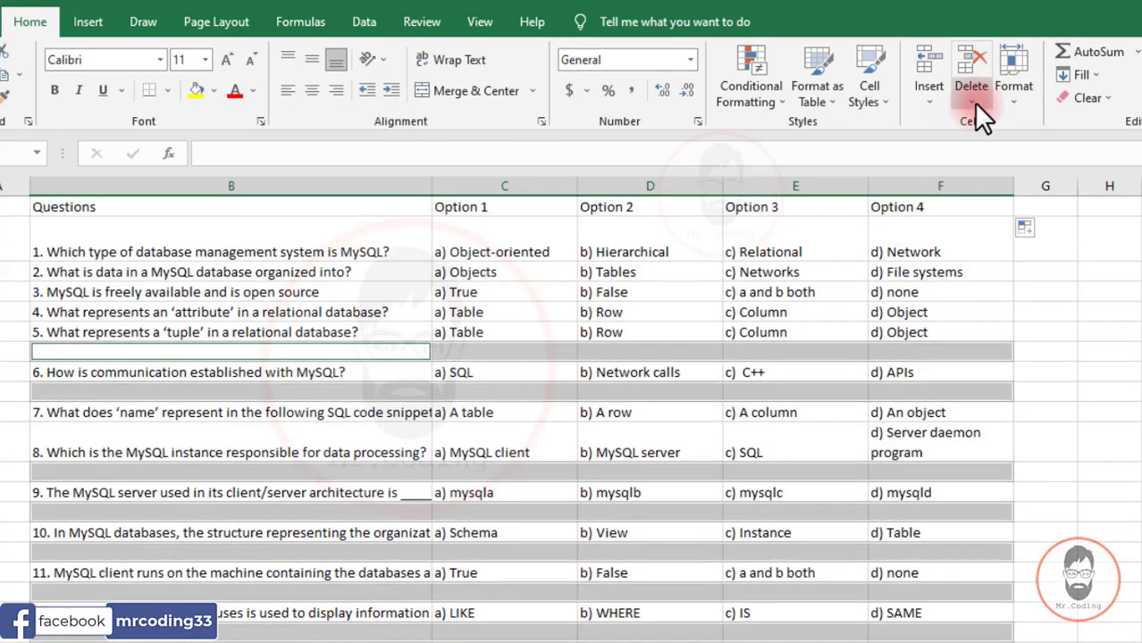
- Delete the sheet rows of the selected blank cells and check the question list down to its end
left_click(976, 104)
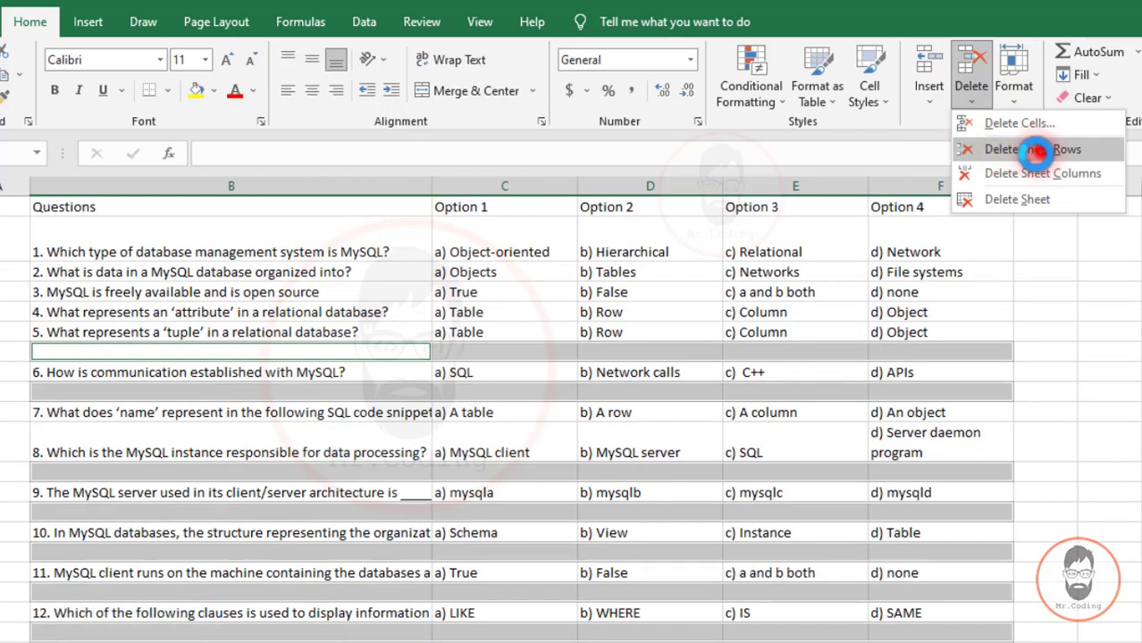
left_click(1037, 149)
scroll(268, 330, "down", 3)
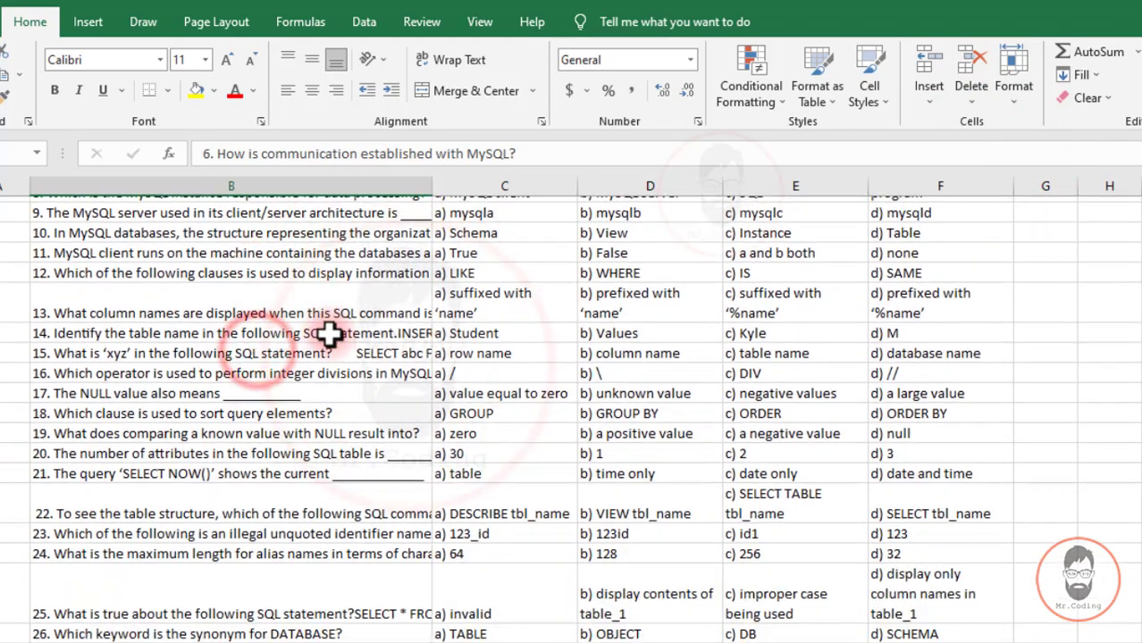
scroll(331, 335, "down", 8)
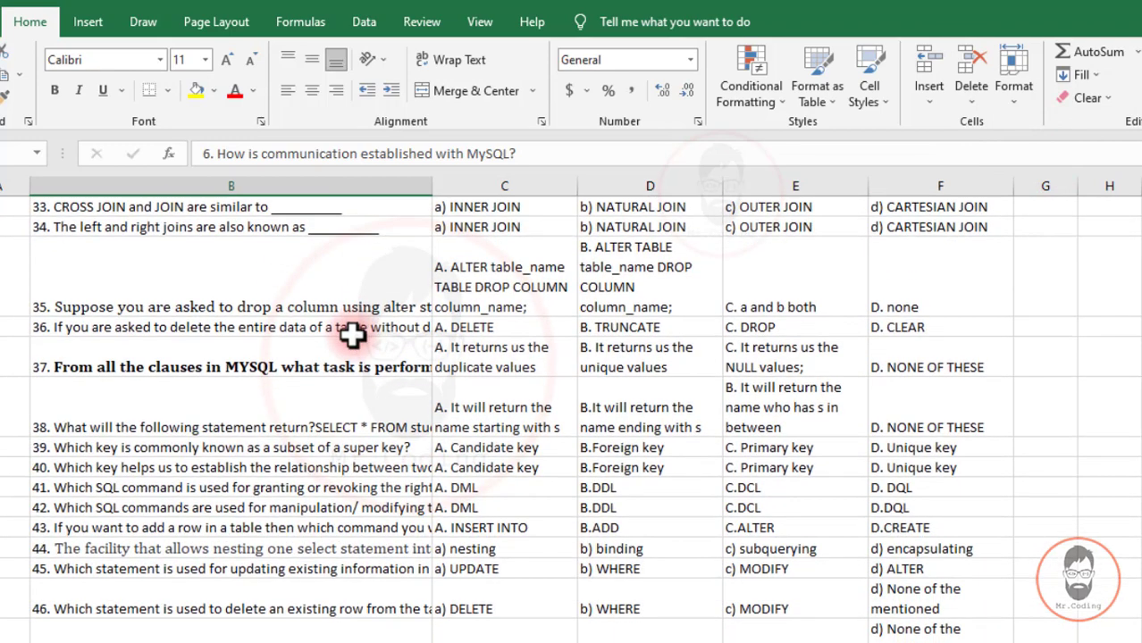
scroll(353, 334, "down", 3)
scroll(353, 334, "up", 15)
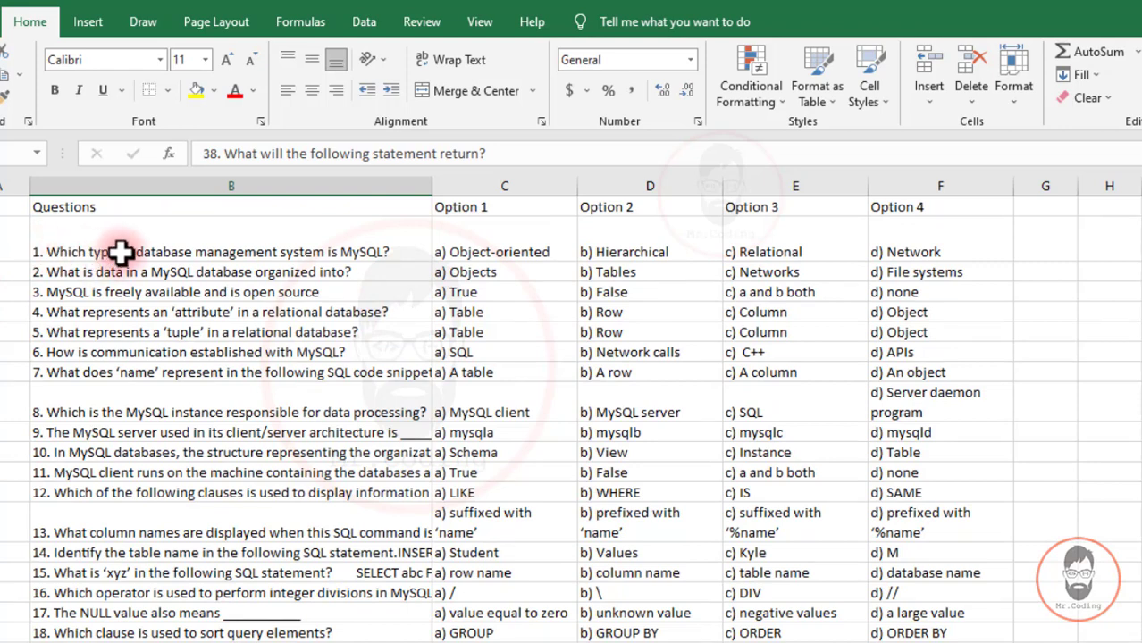
- Insert an empty sheet column between the Questions and Option 1 columns
left_click(479, 182)
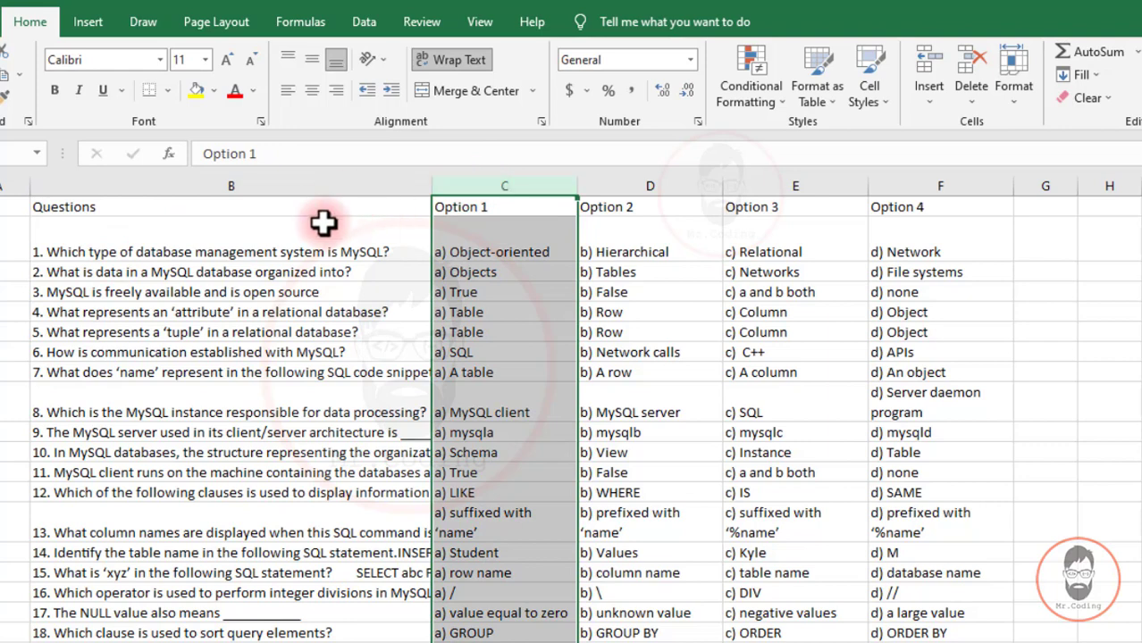
left_click(324, 223)
left_click(481, 181)
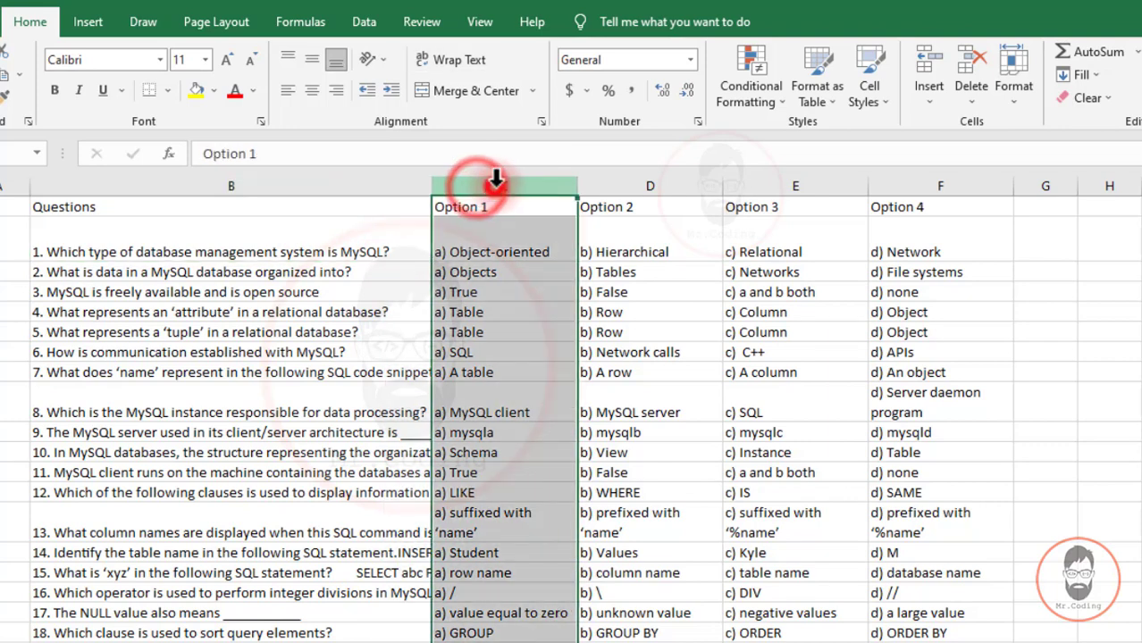
left_click(926, 92)
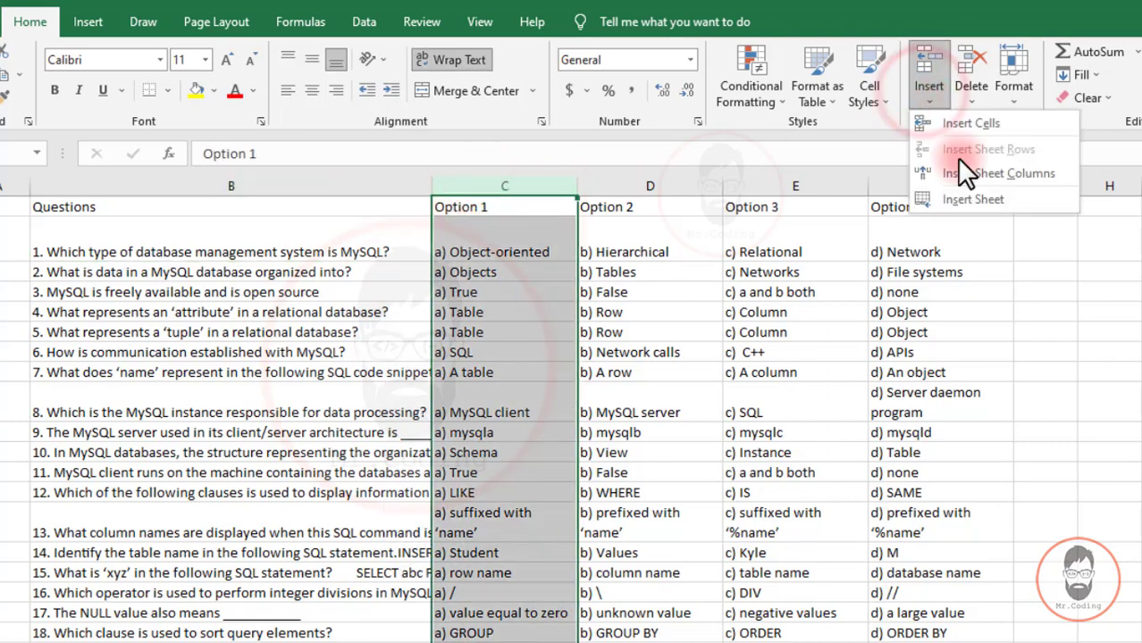
left_click(962, 172)
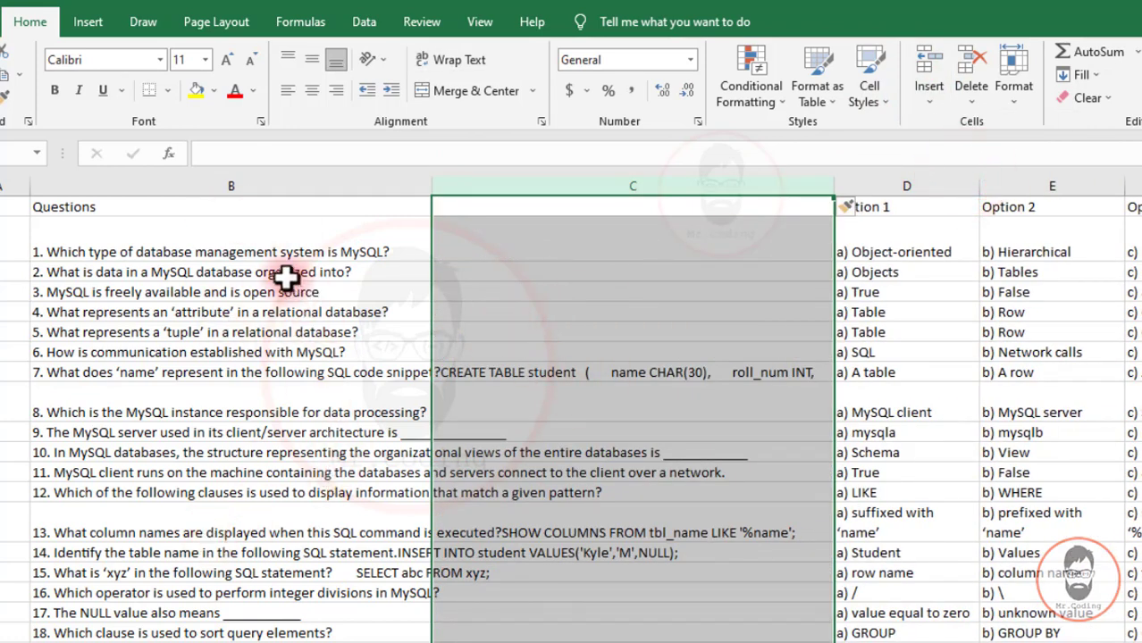
- Wrap the text in the Questions column so long questions like number 7 show in full
left_click(261, 374)
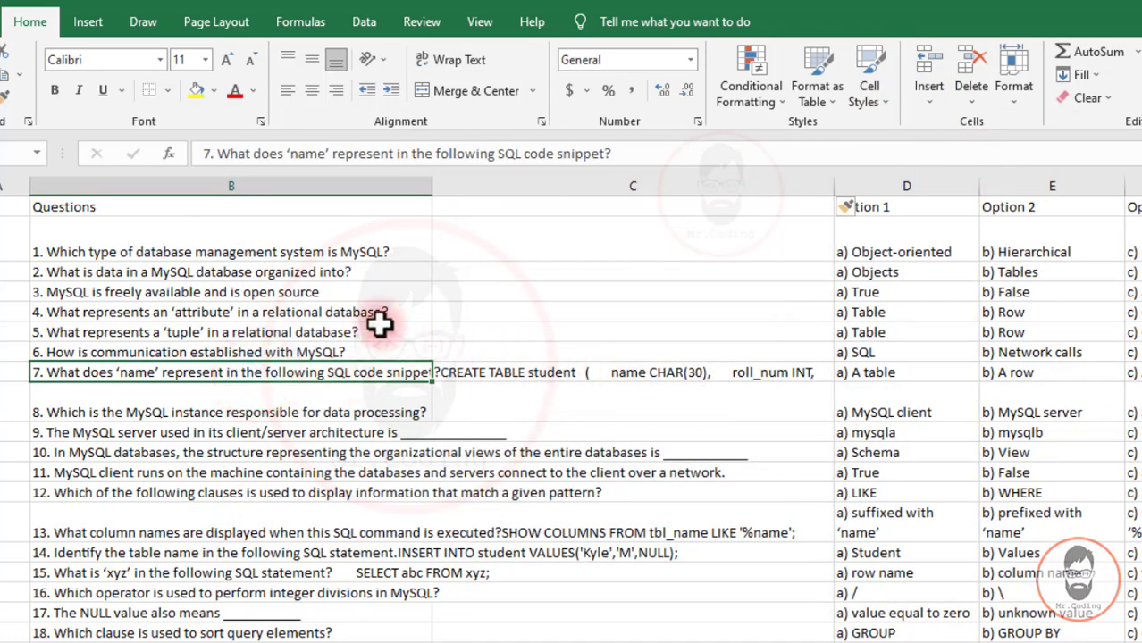
left_click(340, 180)
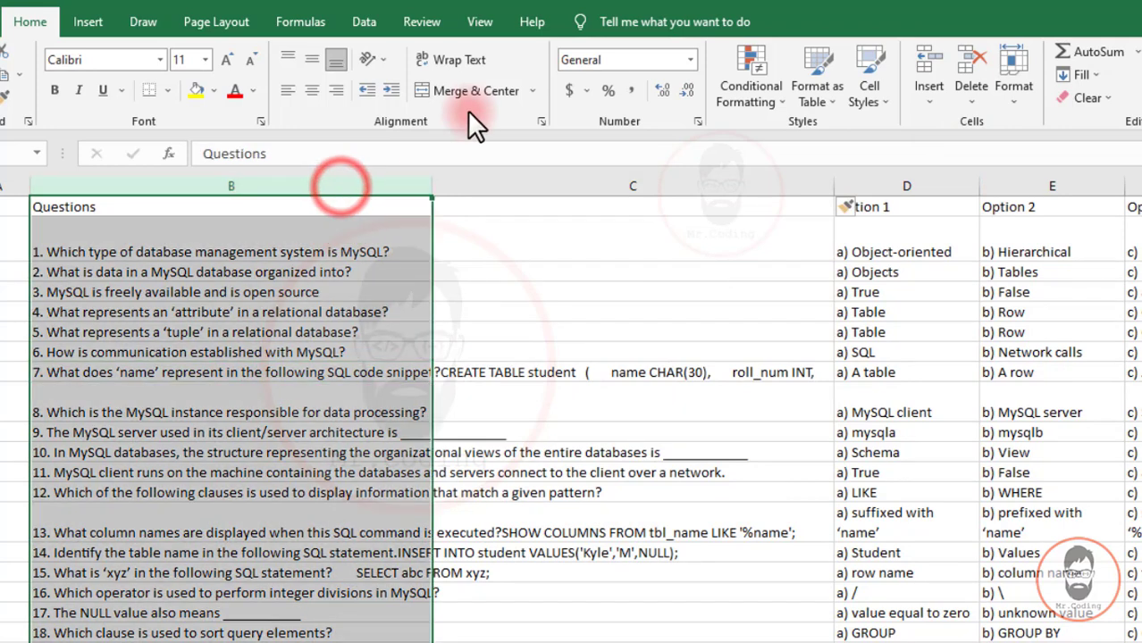
left_click(463, 59)
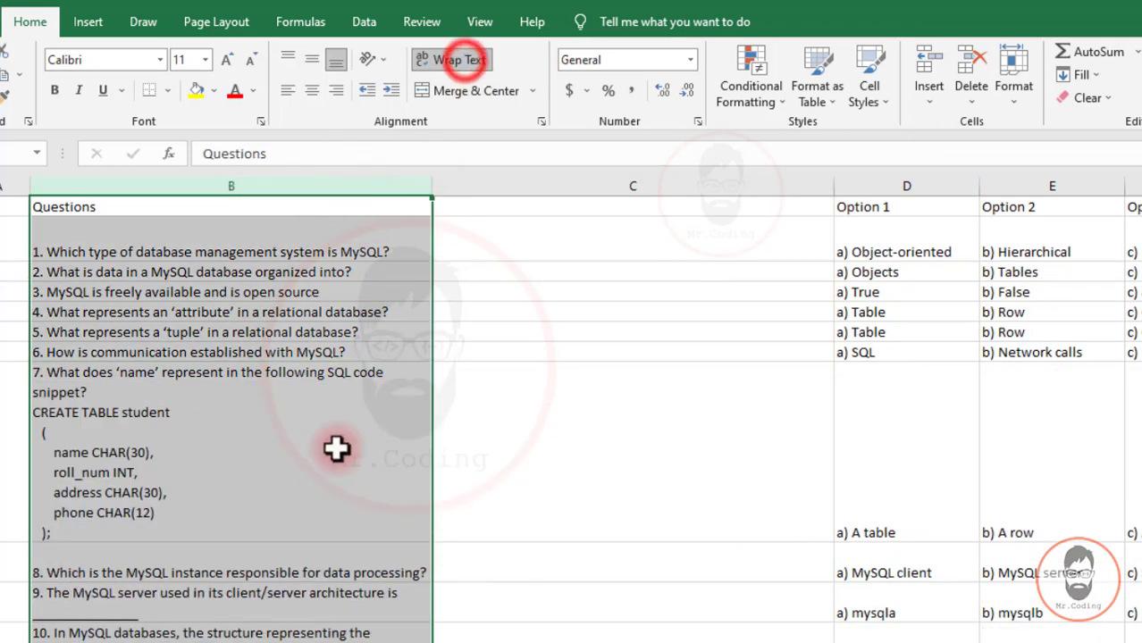
left_click(173, 388)
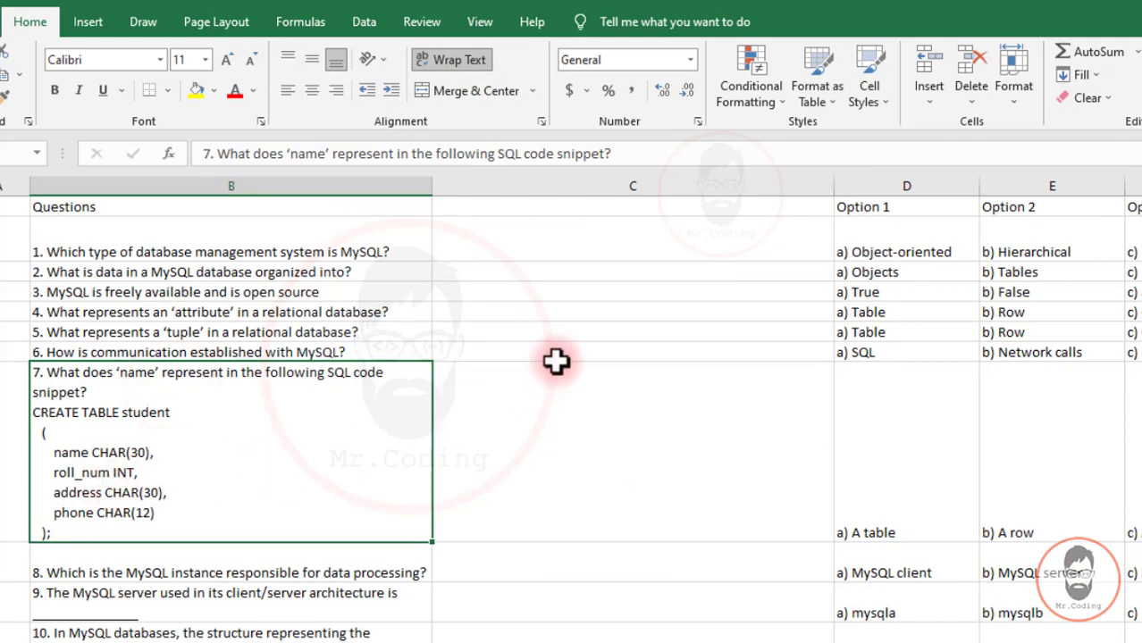
- Copy question 1 without its number into C2 as "Which type of database management system is MySQL?"
left_click(517, 248)
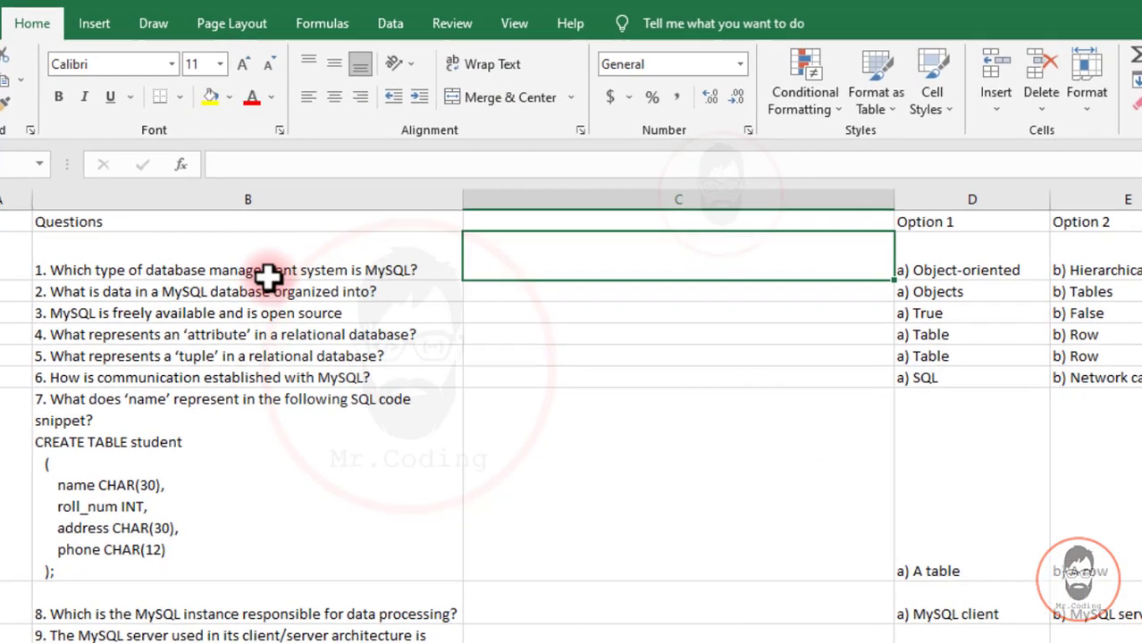
double_click(191, 252)
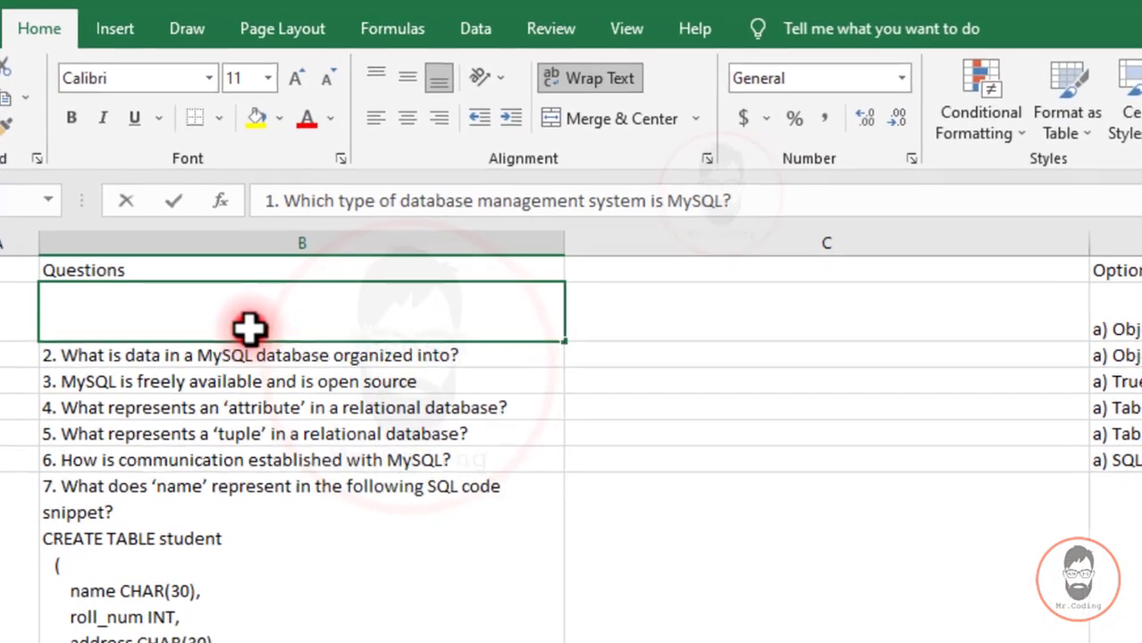
left_click_drag(63, 332, 545, 333)
key("ctrl+c")
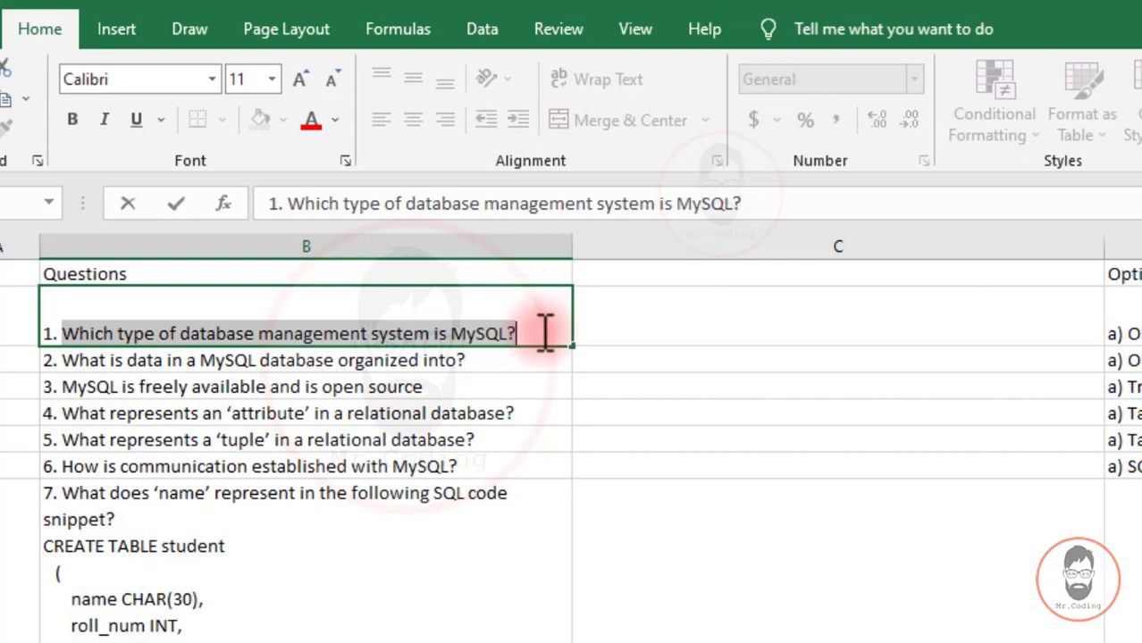
left_click(667, 320)
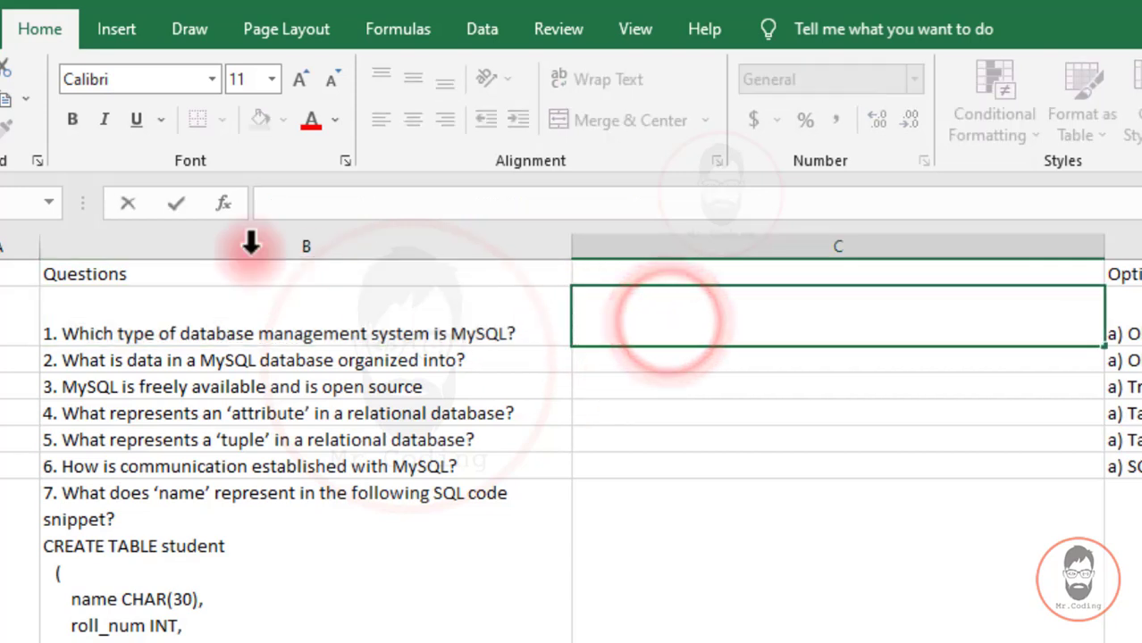
left_click(3, 89)
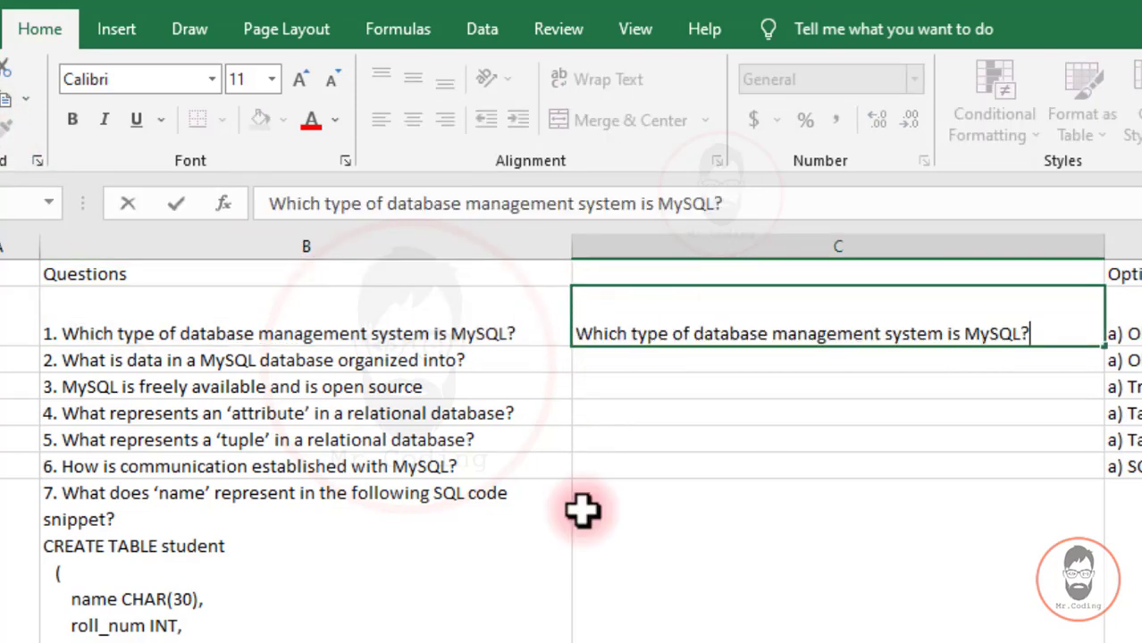
left_click(744, 505)
left_click(628, 331)
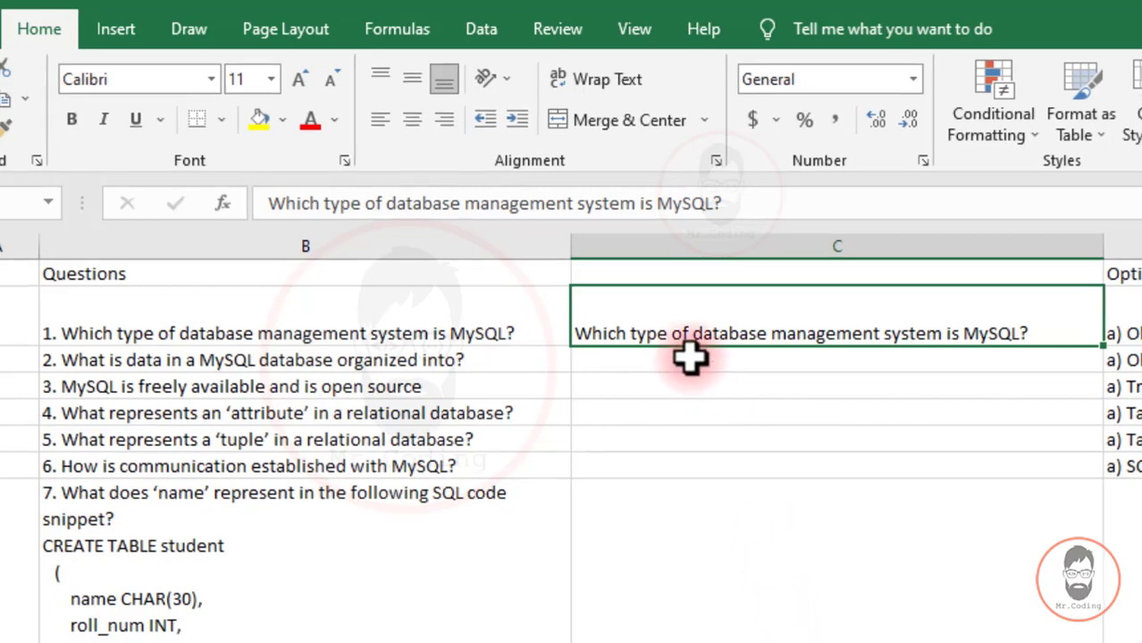
- Flash Fill column C from C3 so every question is repeated without its number, following the example in C2
left_click(692, 358)
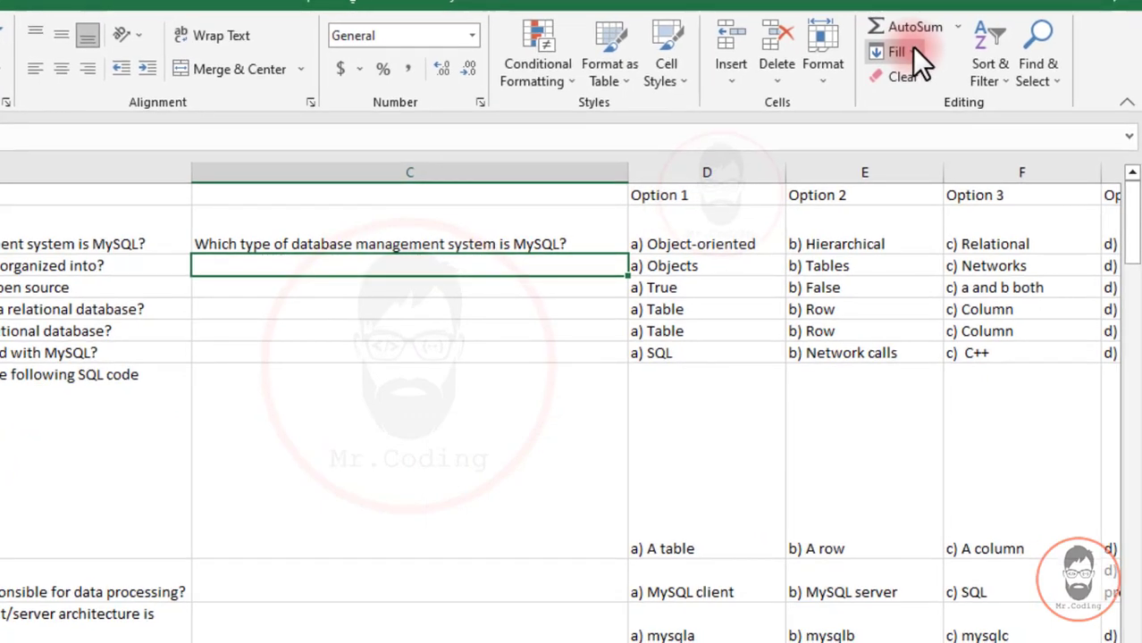
left_click(912, 51)
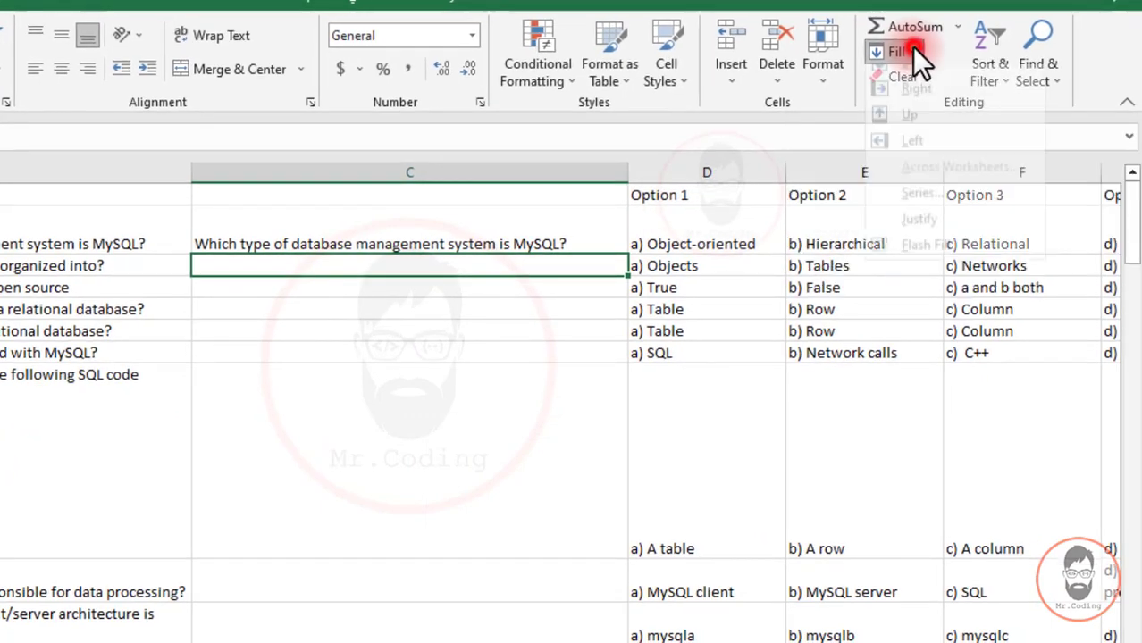
left_click(970, 260)
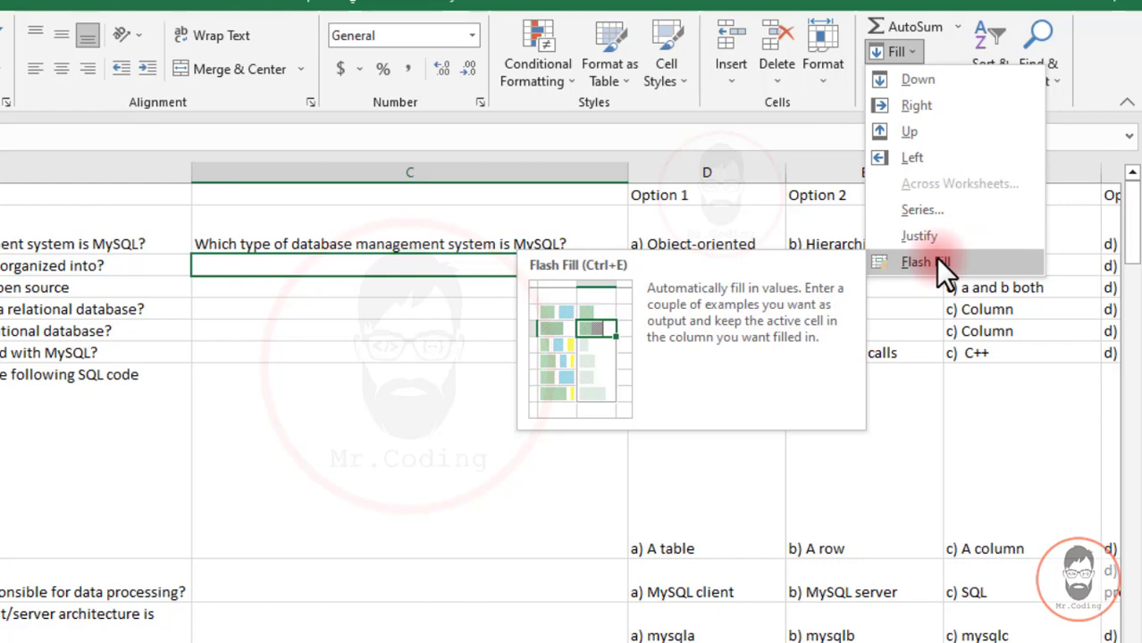
left_click(433, 265)
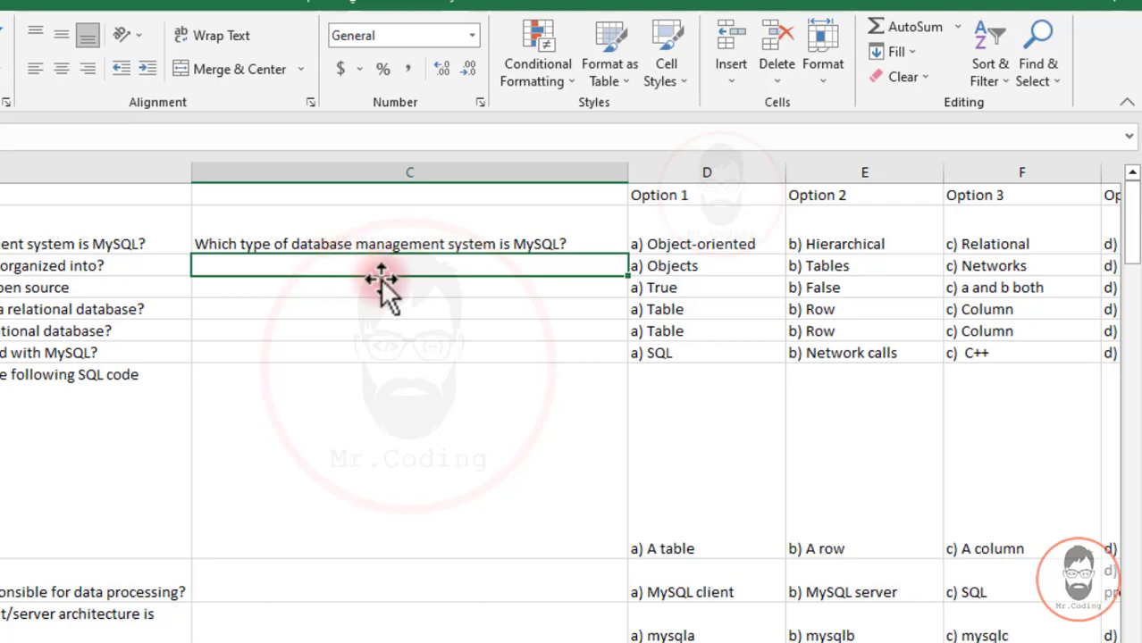
key("ctrl+e")
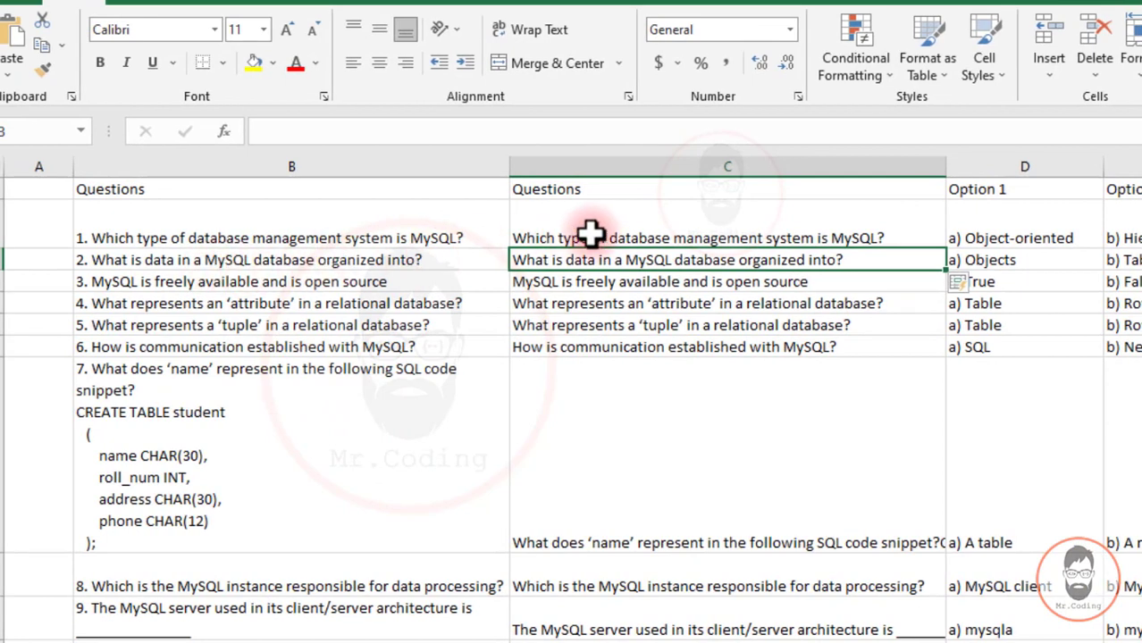
left_click(576, 236)
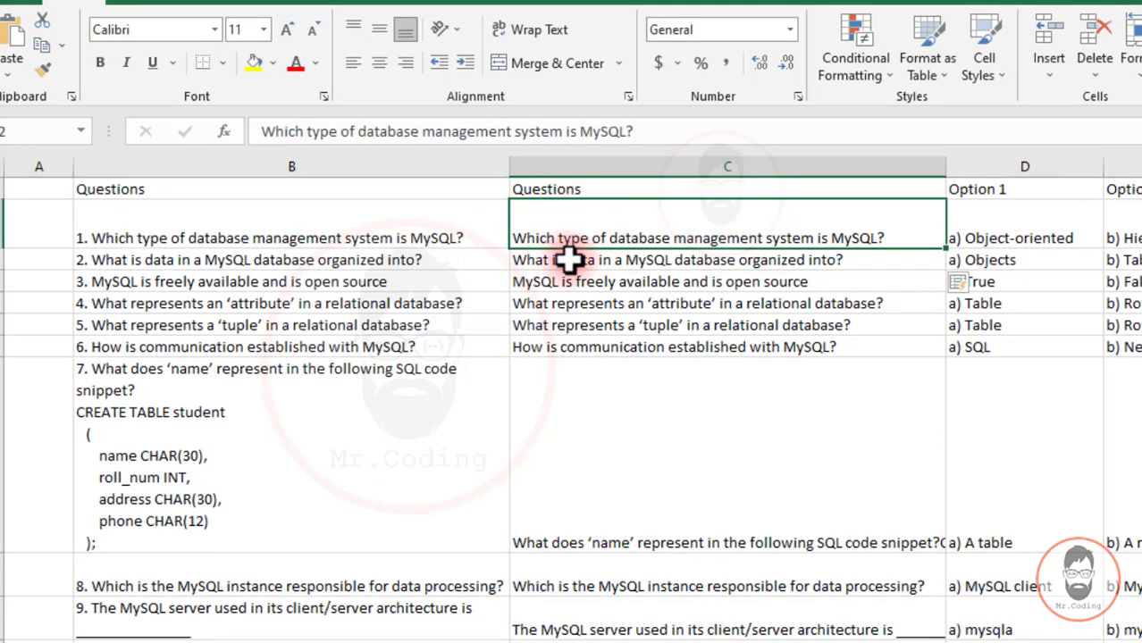
left_click(570, 259)
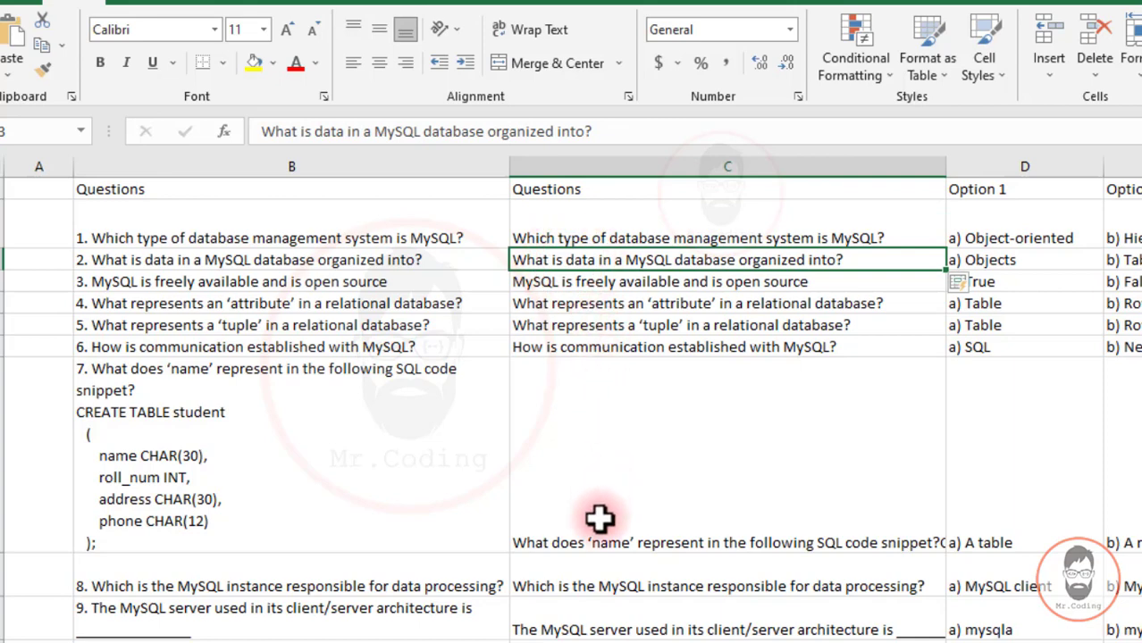
- Wrap the text of column C so its long questions, such as the SQL snippet, show in full
left_click(679, 166)
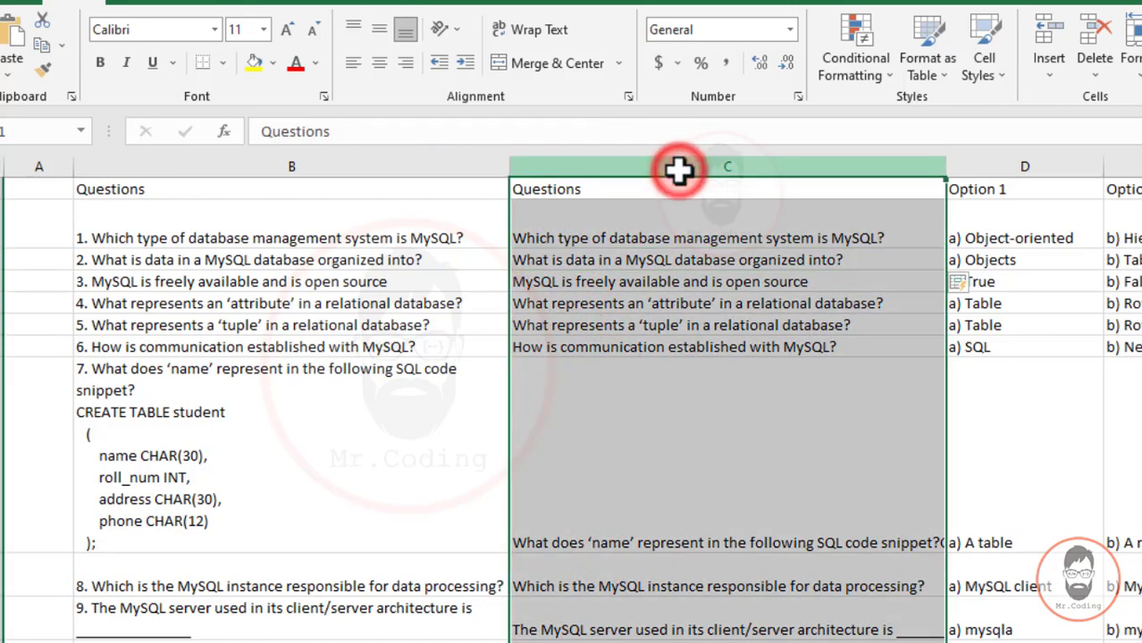
left_click(534, 32)
left_click(693, 497)
left_click(277, 438)
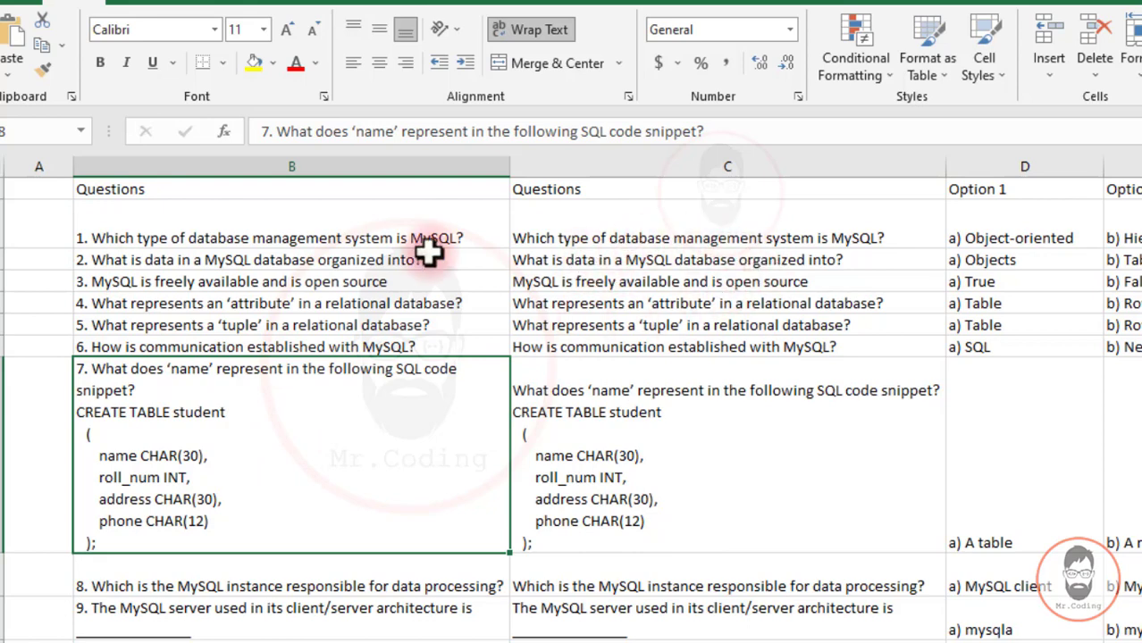
- Delete column B with the numbered questions, keeping only the unnumbered Questions column
left_click(385, 155)
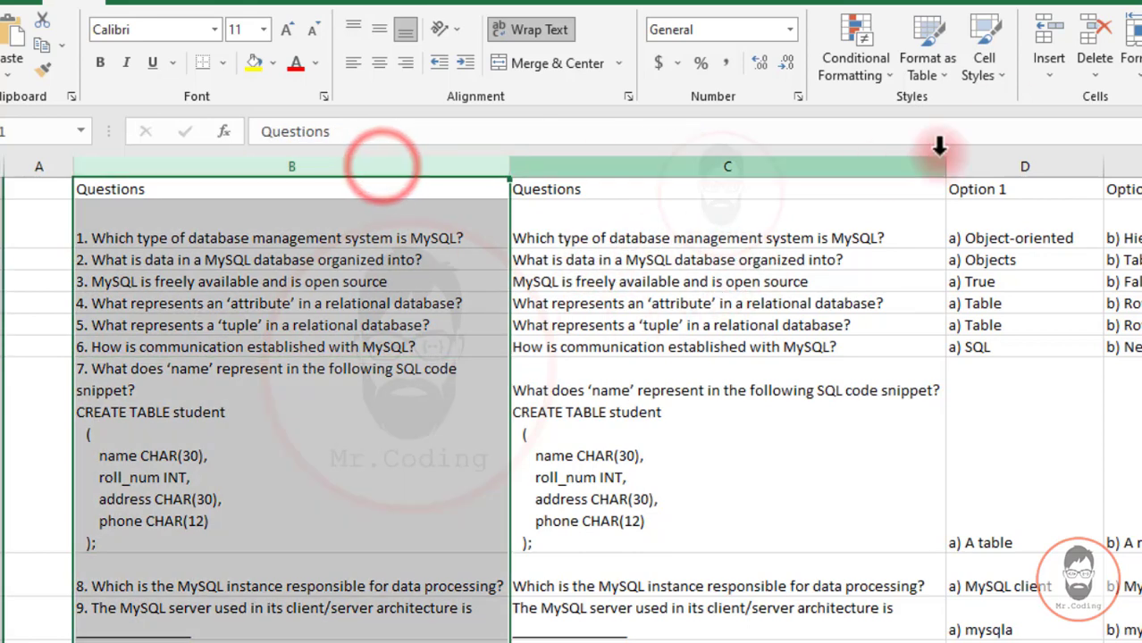
left_click(1104, 26)
left_click(395, 375)
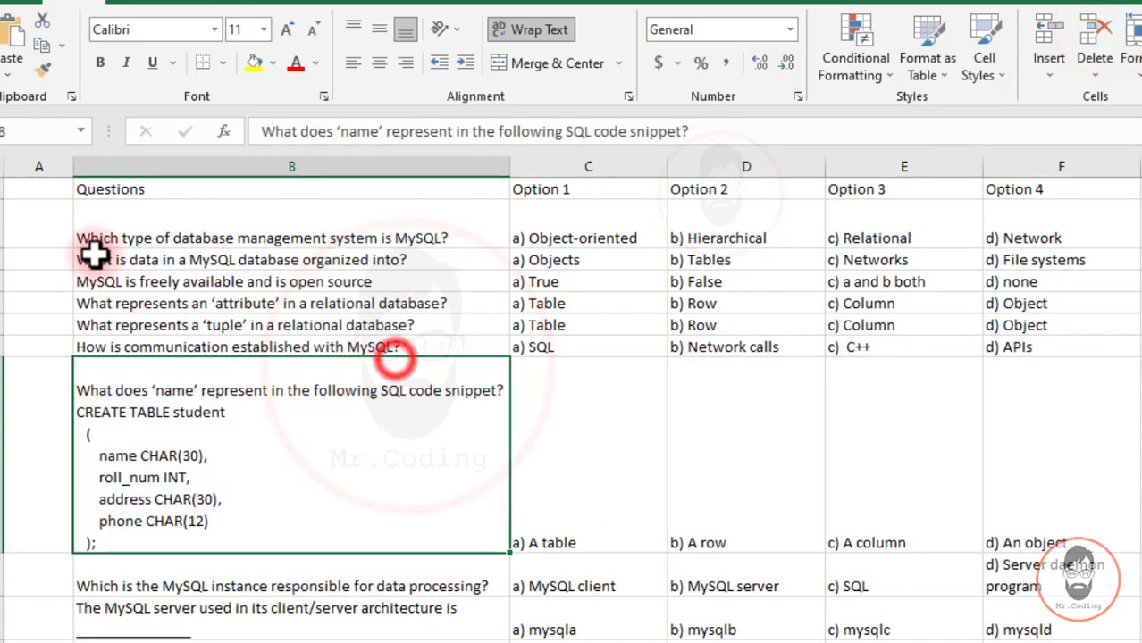
- Enter the header "Sr no." in A1 and the first serial number 1 in A2
left_click(40, 190)
type("Sr n")
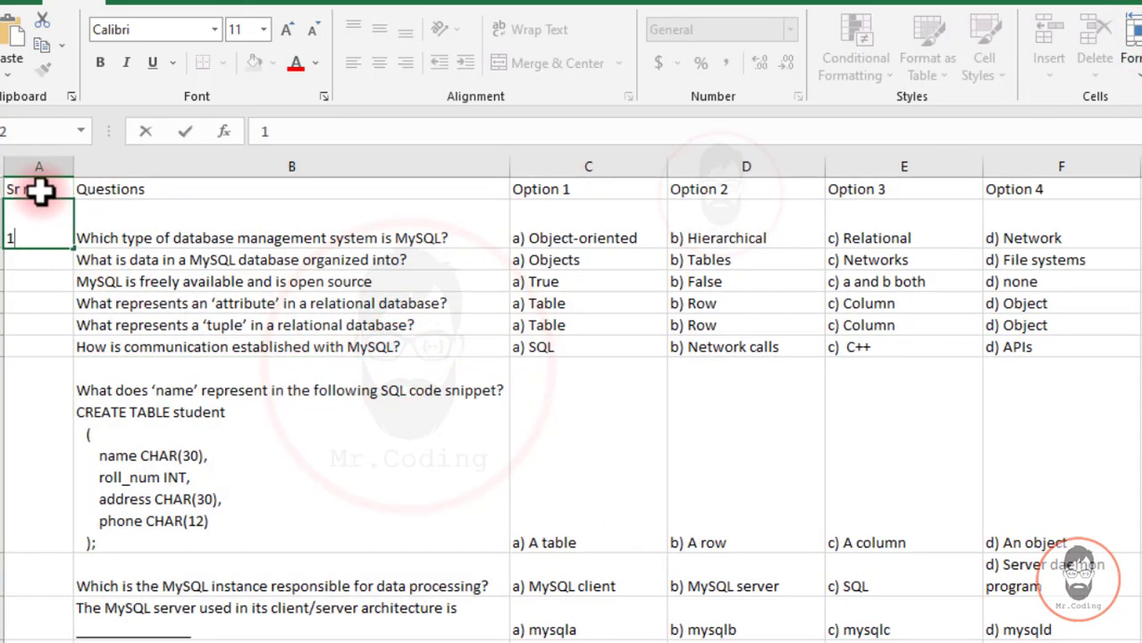
key("Return")
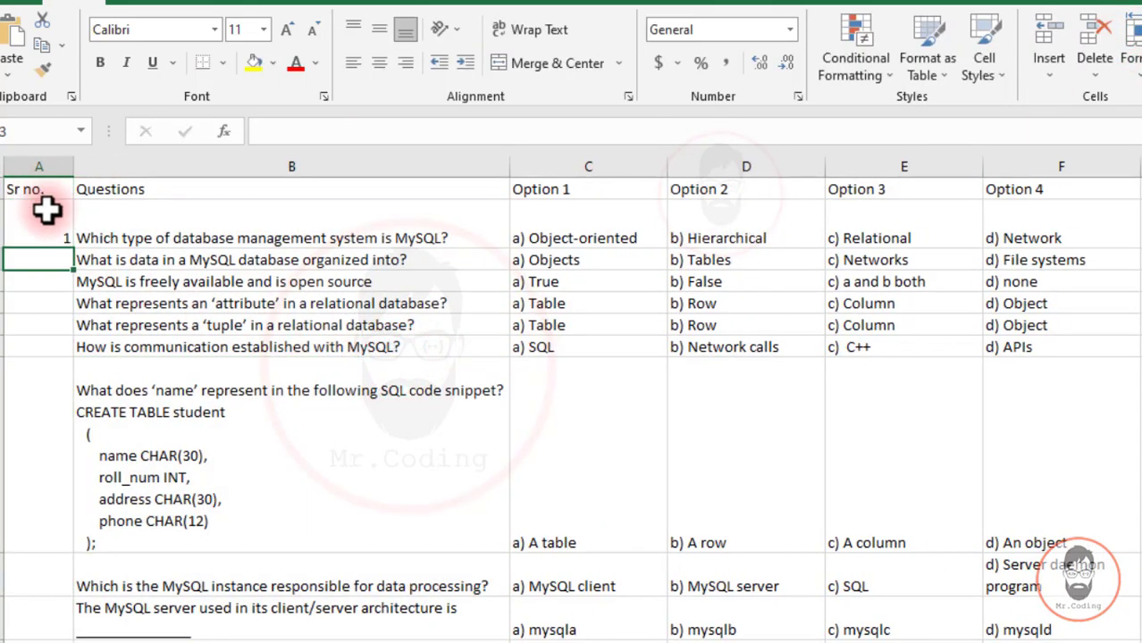
- Fill the Sr no. column down from A2 as a series and check the numbering to the end of the questions
left_click(46, 209)
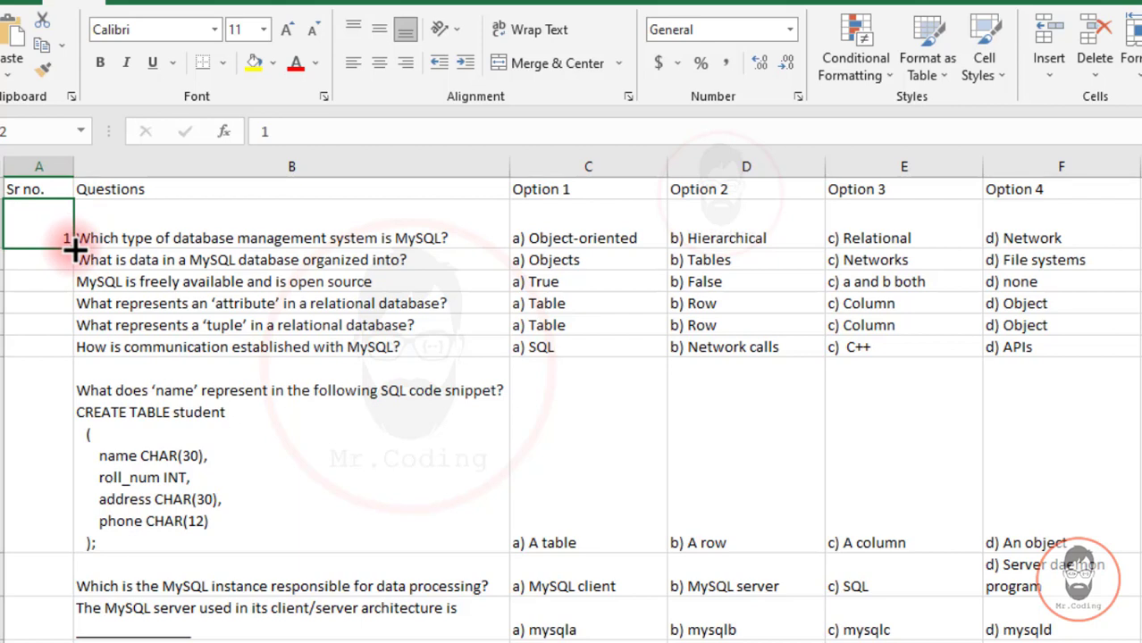
double_click(72, 249)
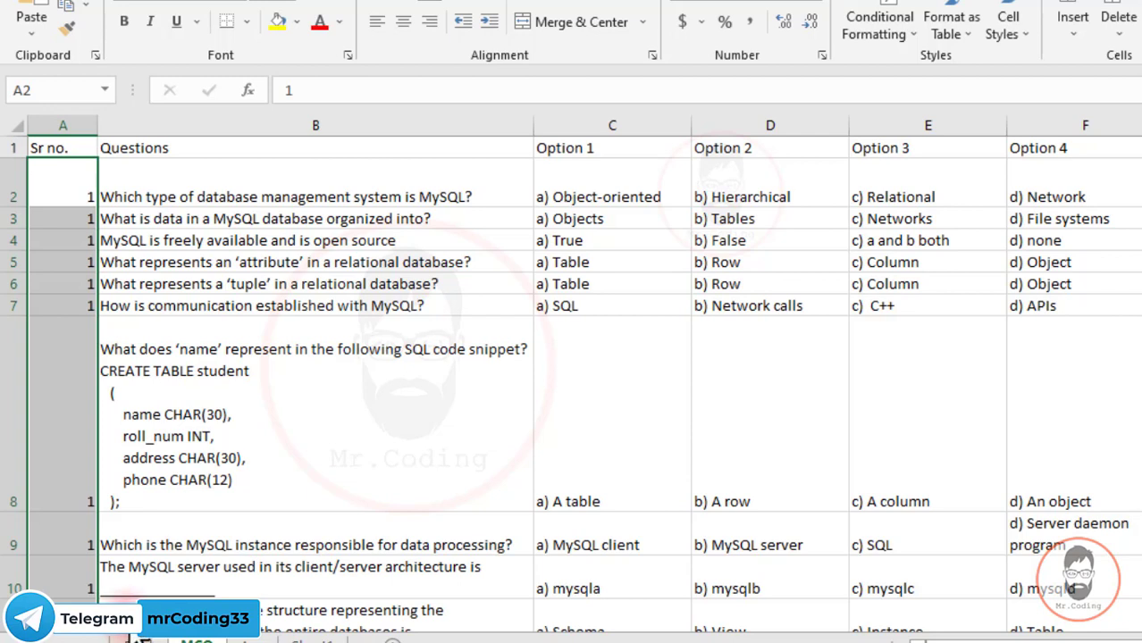
left_click(113, 618)
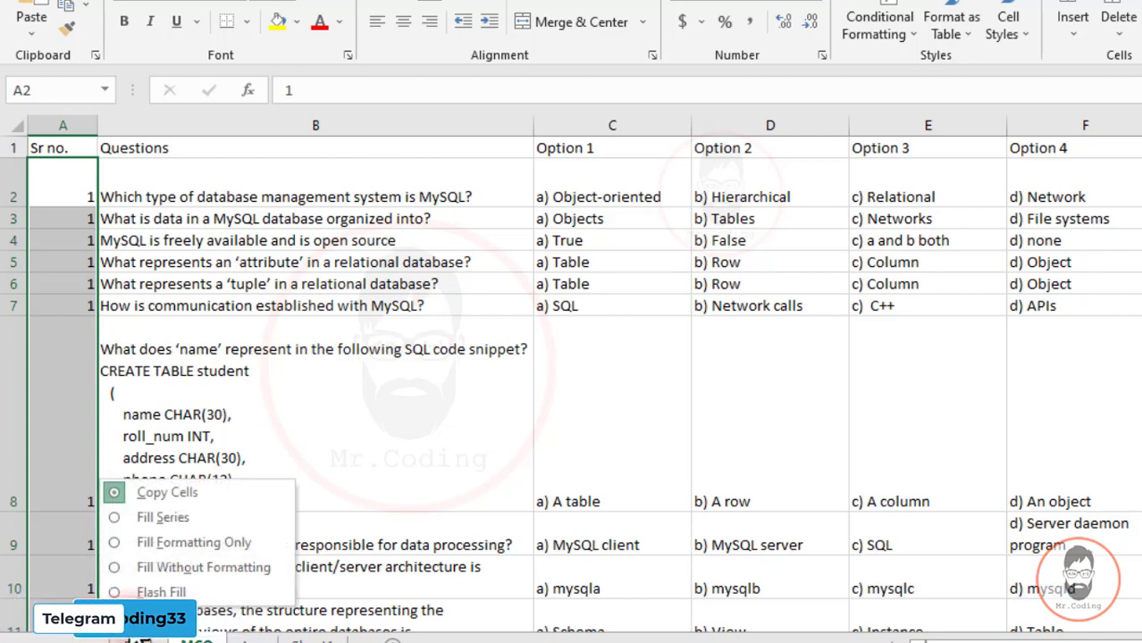
left_click(163, 518)
left_click(86, 284)
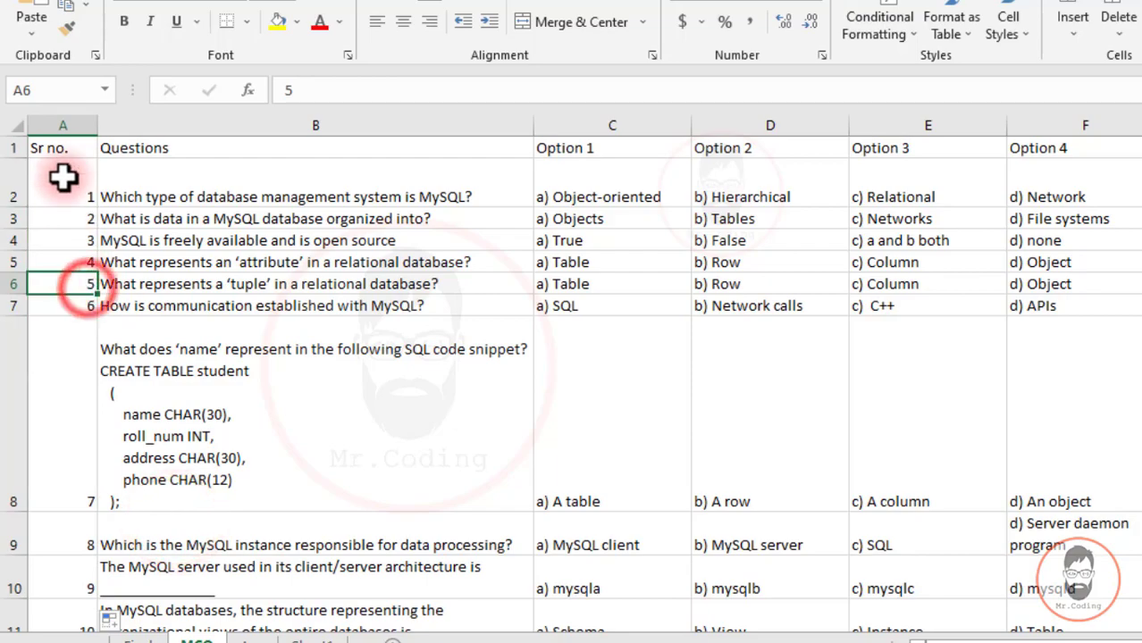
scroll(69, 215, "down", 10)
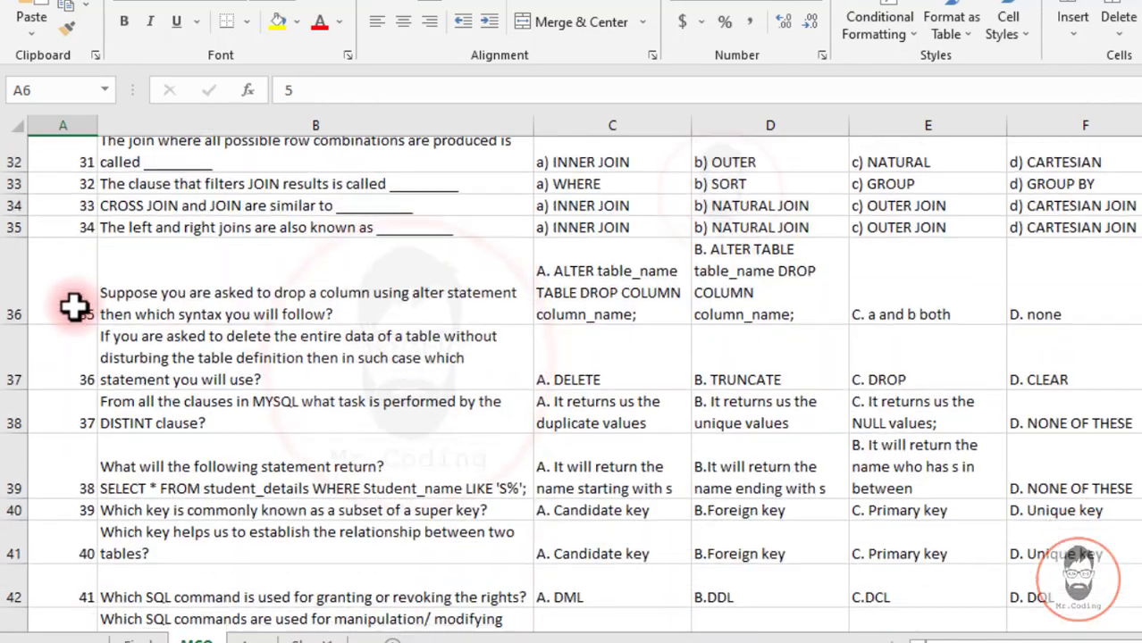
scroll(75, 307, "down", 4)
scroll(70, 306, "down", 5)
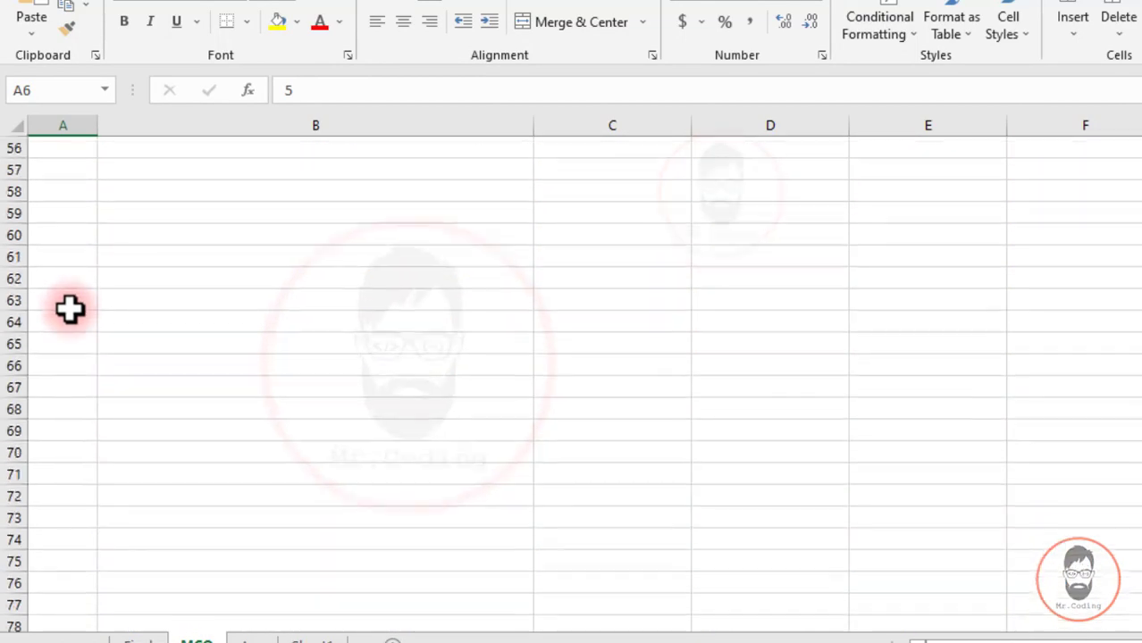
scroll(69, 311, "up", 3)
scroll(105, 350, "up", 16)
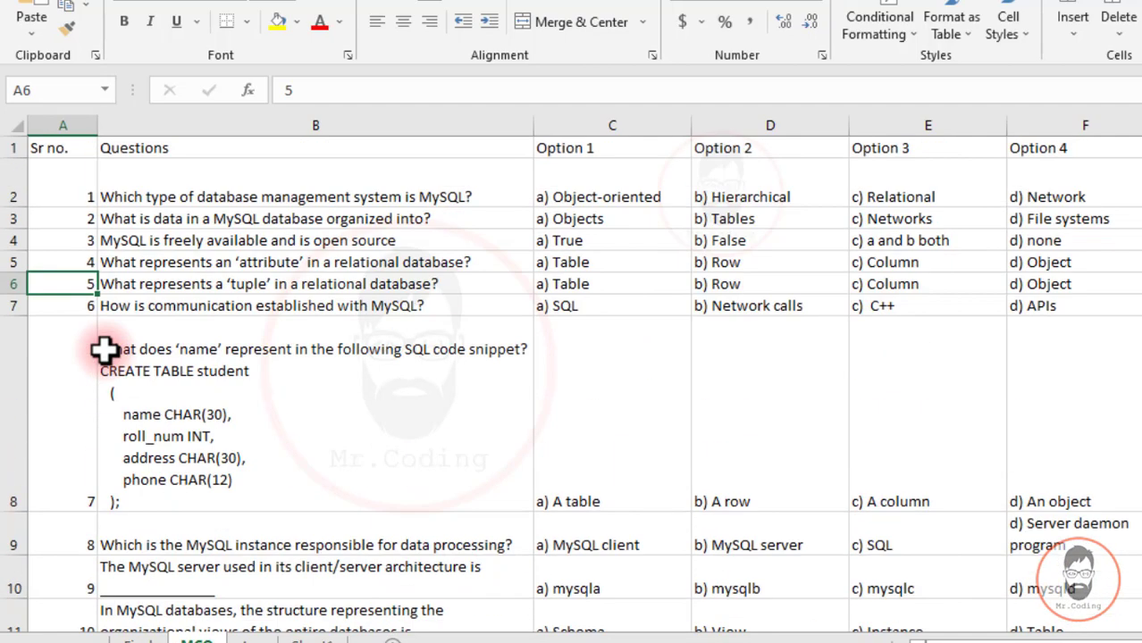
- Add the column header "Enter Your Answer" in G1, beside Option 4
left_click(103, 196)
left_click(923, 199)
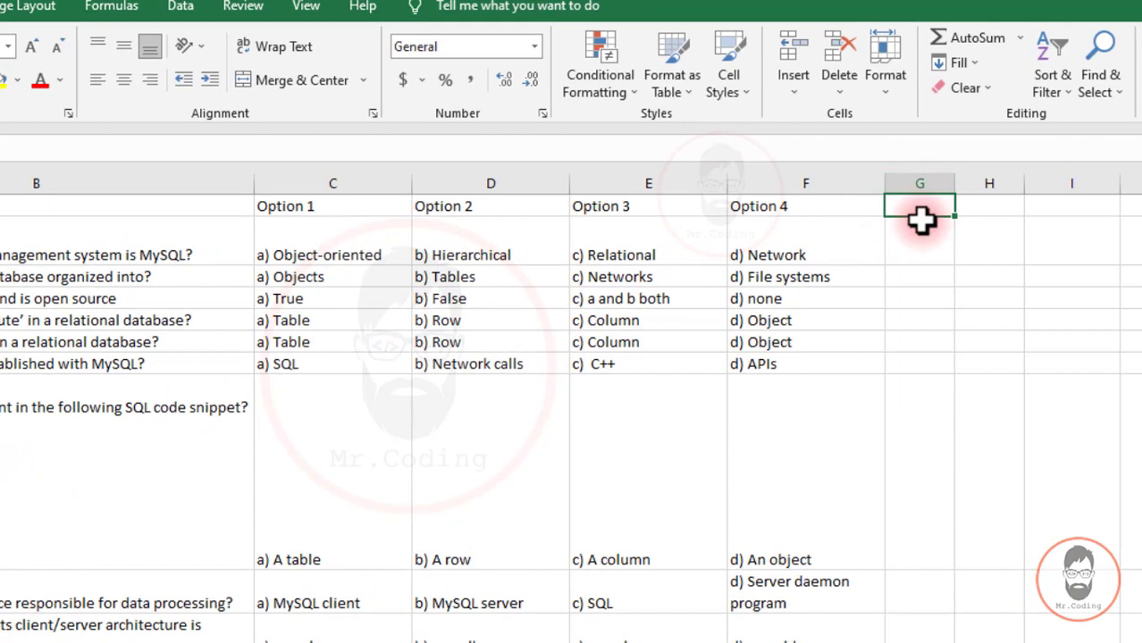
type("Enter Your")
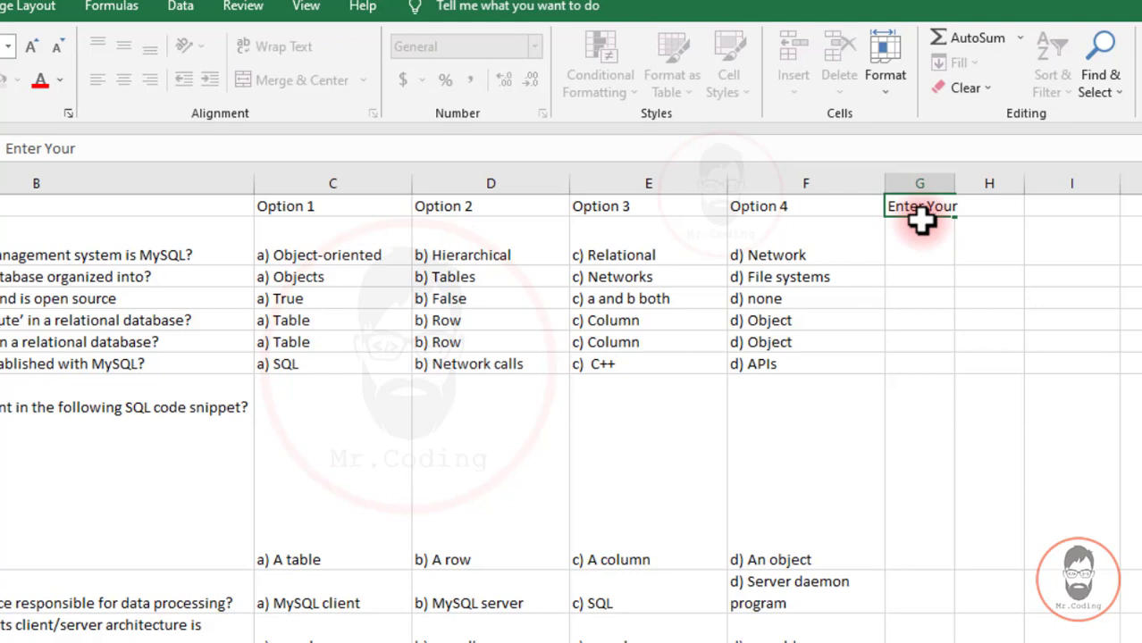
type(" An")
type("swer")
key("Return")
- Widen column G to fit "Enter Your Answer" on one line and autofit the header row's height
left_click(923, 215)
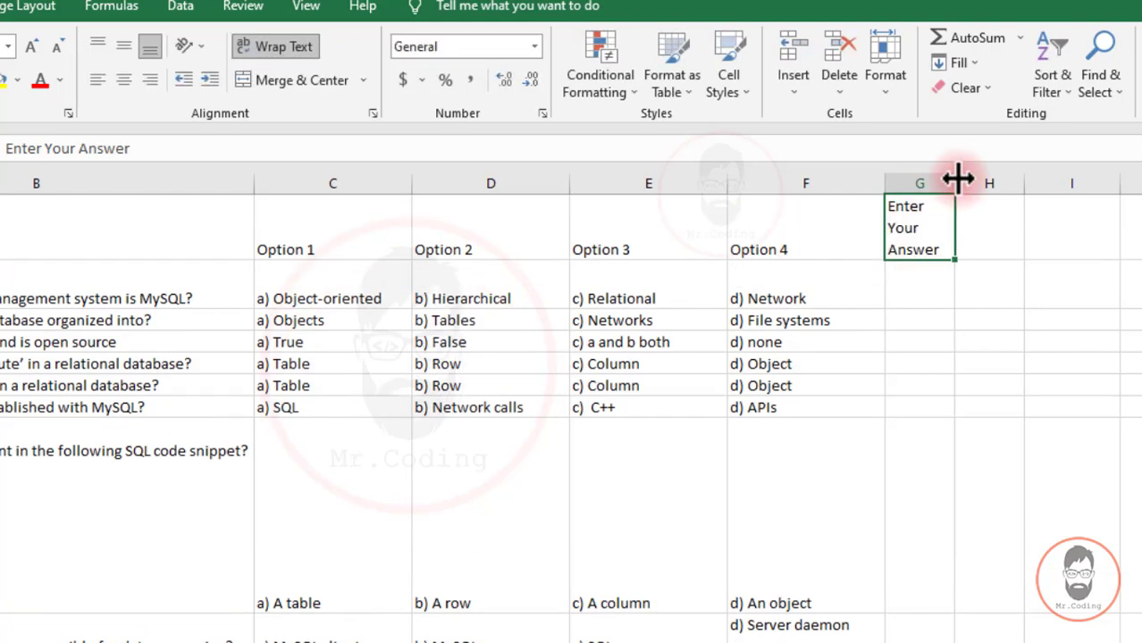
left_click_drag(957, 180, 1029, 181)
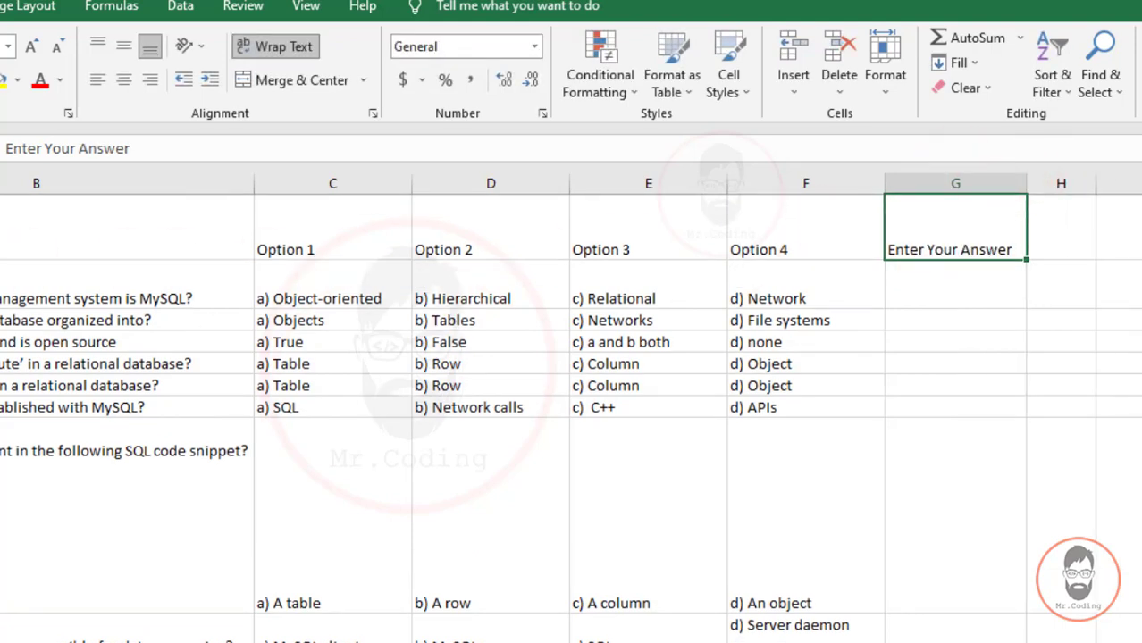
double_click(0, 260)
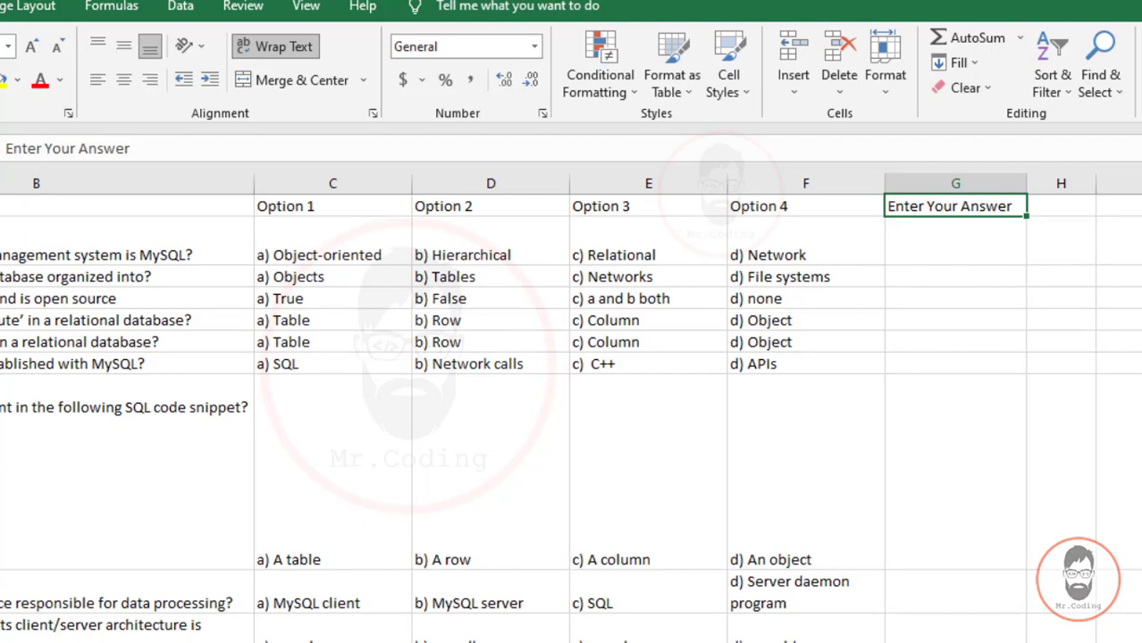
- Enlarge the font of the whole sheet to size 14
left_click(0, 183)
left_click(40, 46)
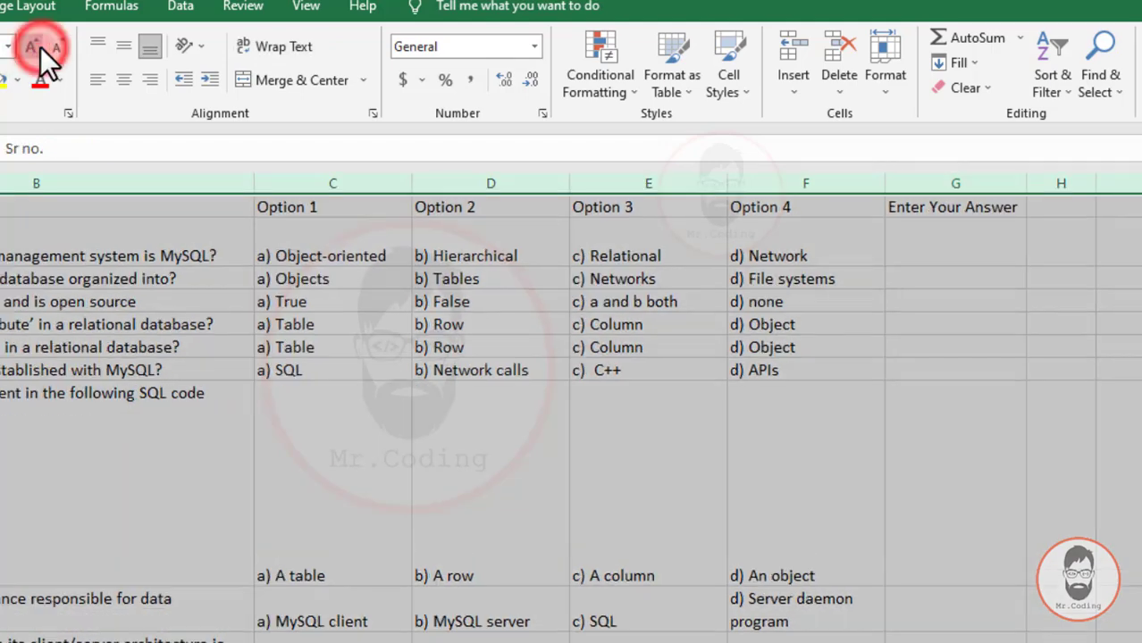
left_click(40, 46)
left_click(298, 259)
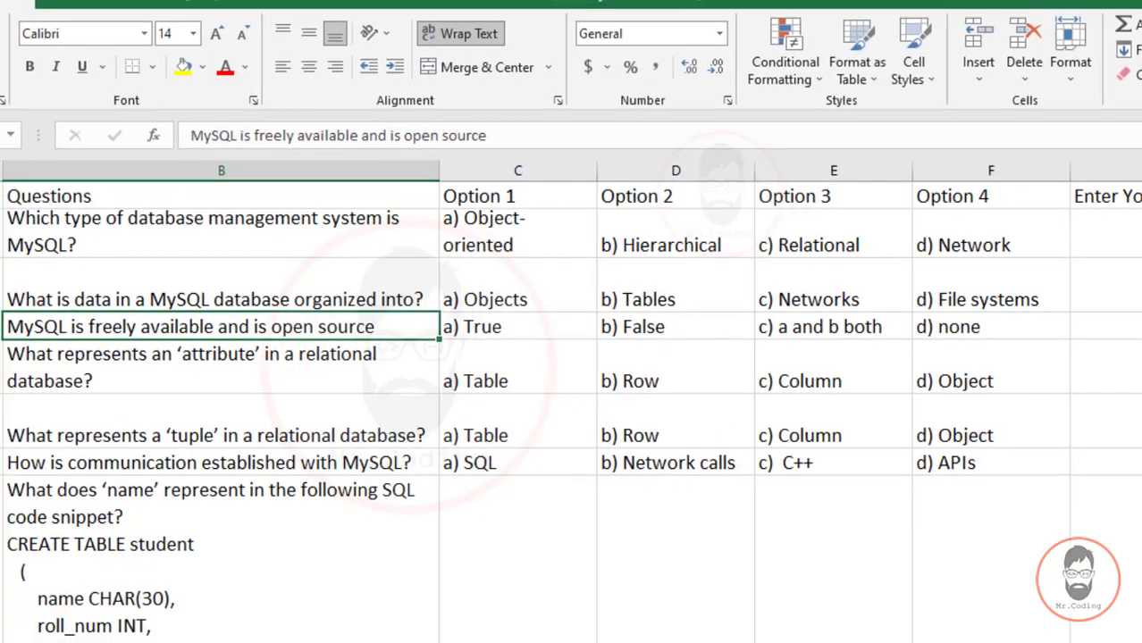
left_click(336, 263)
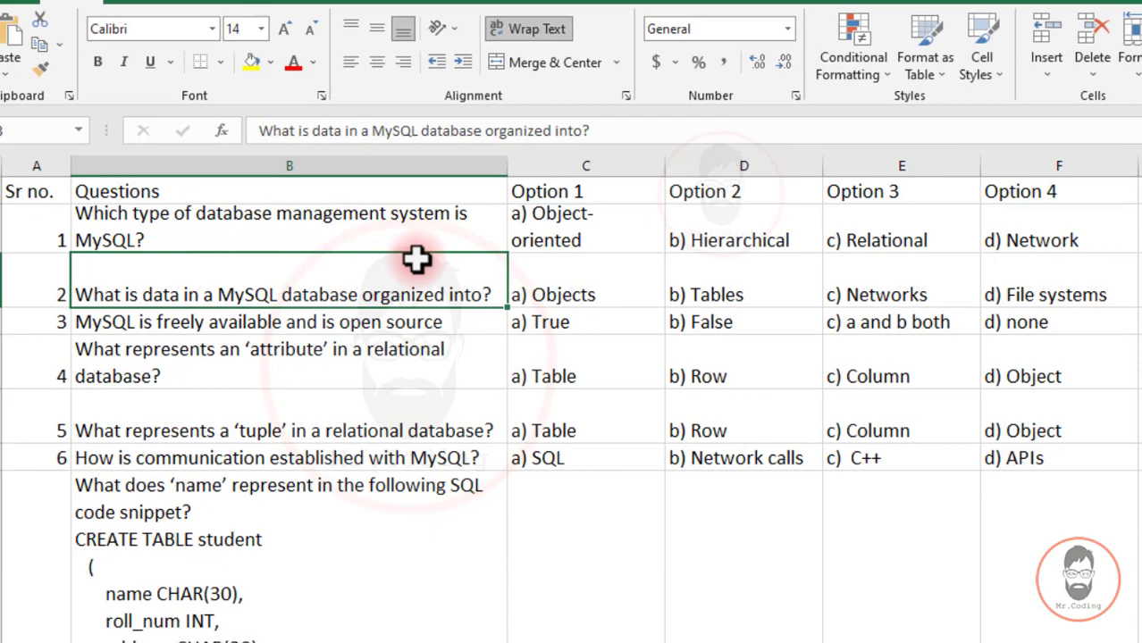
- Format the whole question data as a table with headers, using the custom Table Style 1
key("ctrl+a")
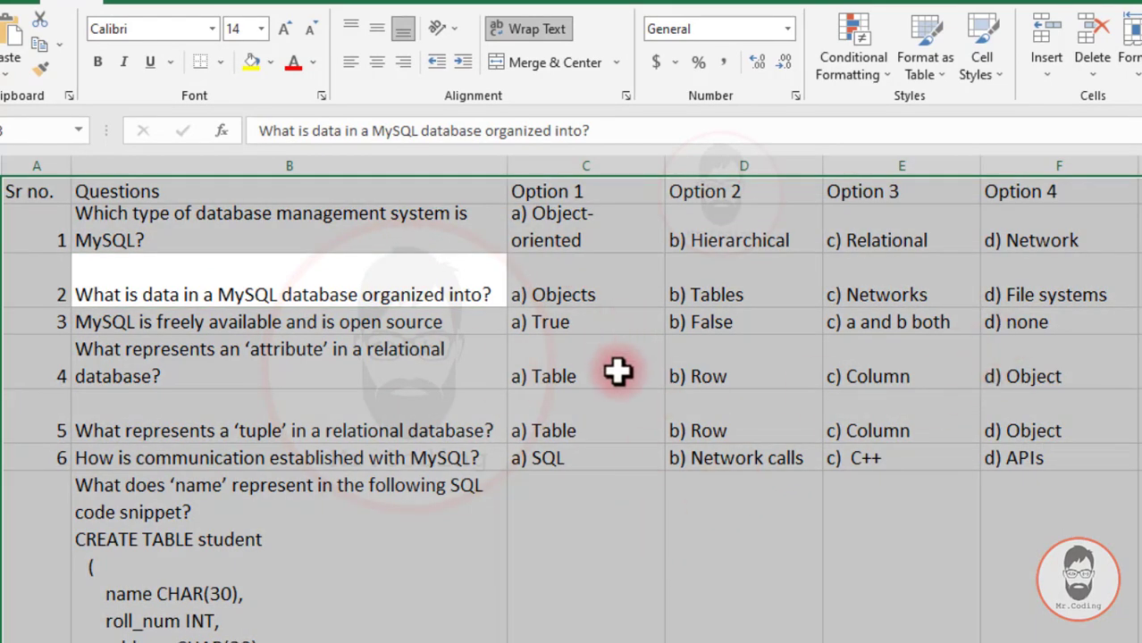
left_click(942, 76)
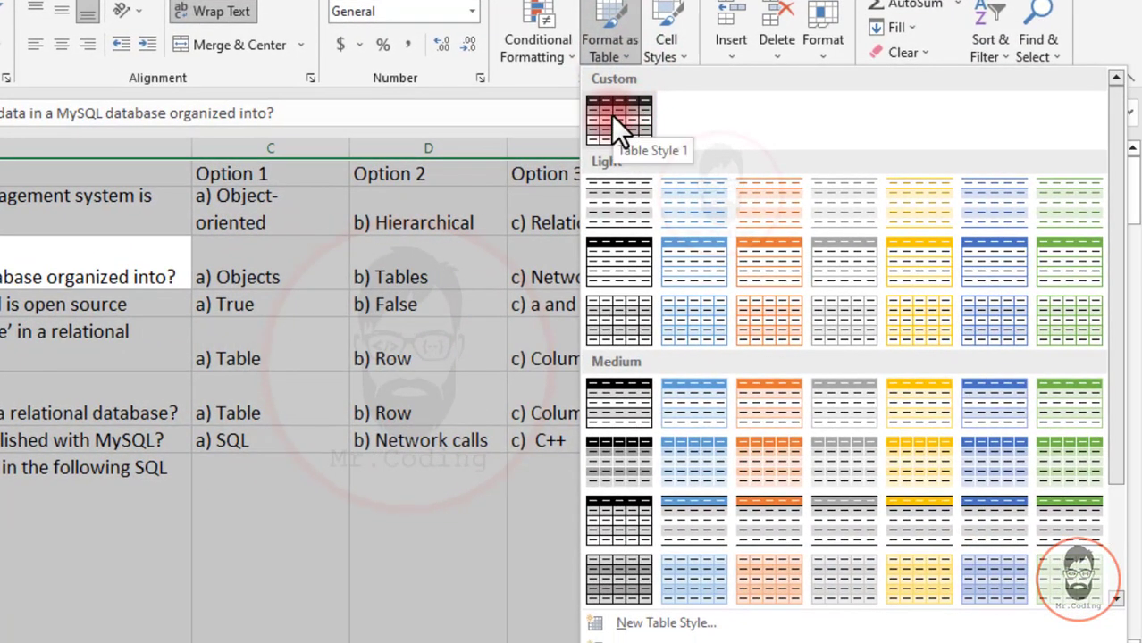
left_click(668, 119)
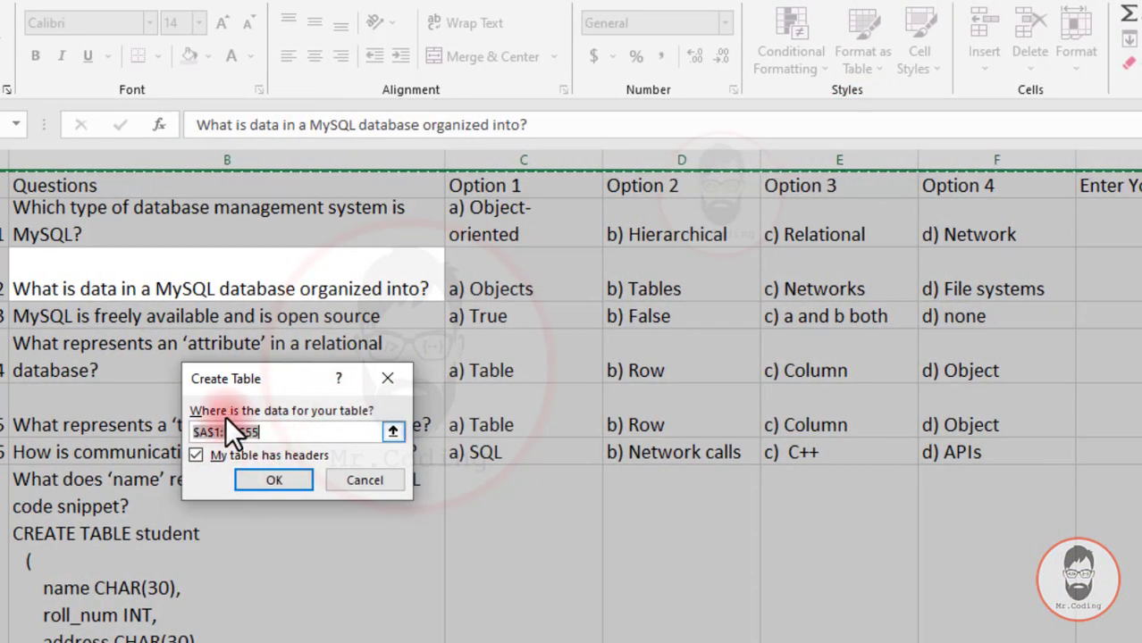
left_click(268, 479)
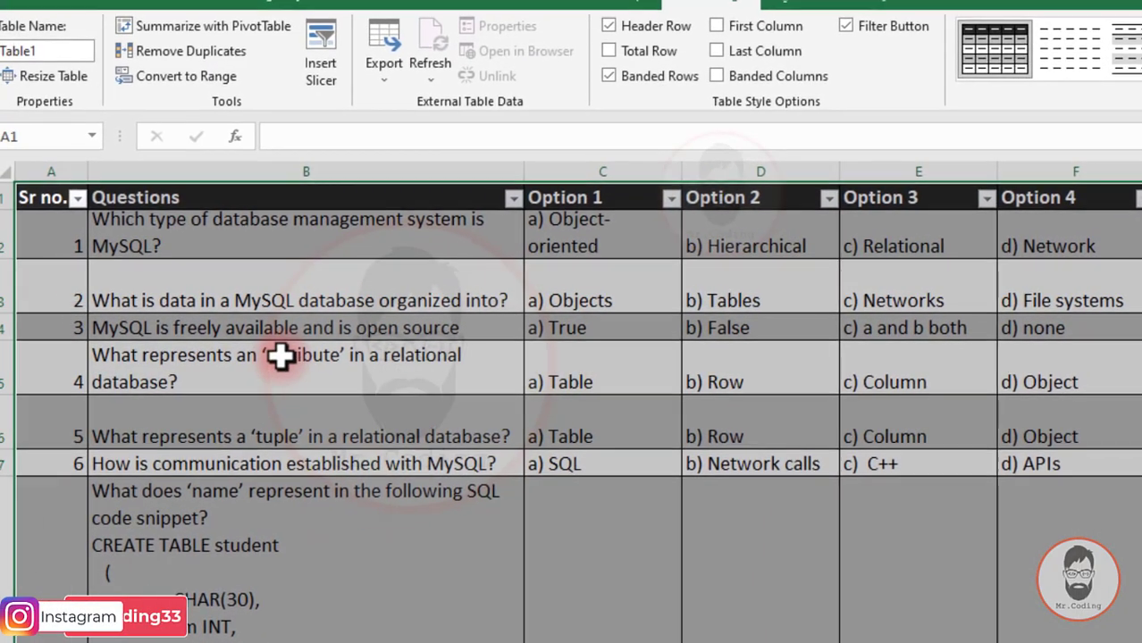
- Convert the formatted table back to a normal range, keeping its styling without filter buttons
left_click(201, 345)
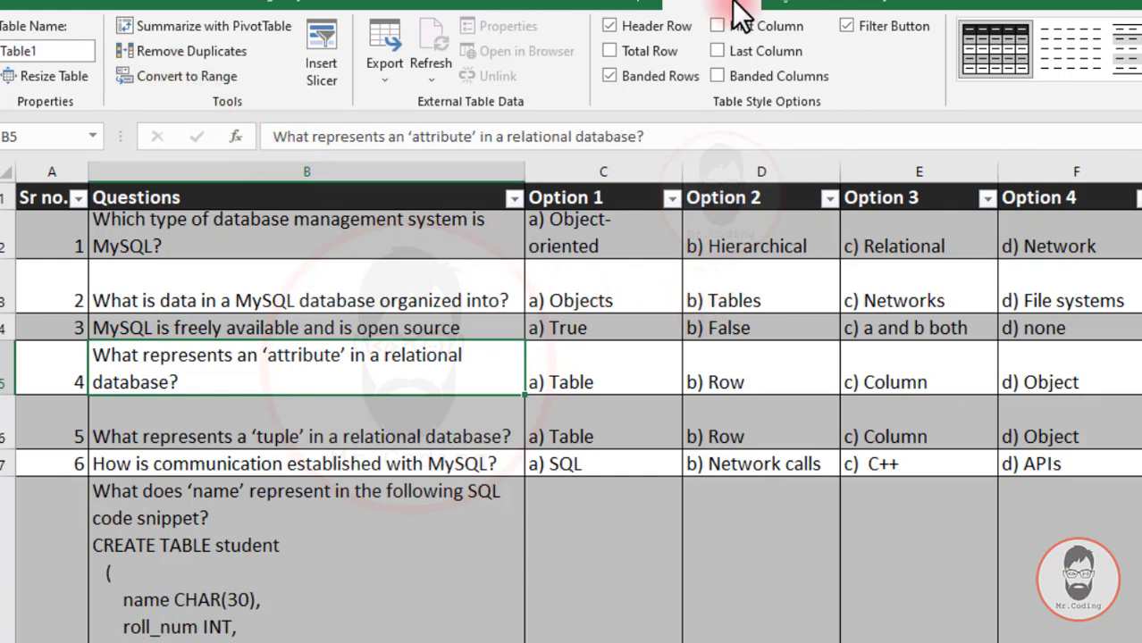
left_click(179, 80)
left_click(702, 411)
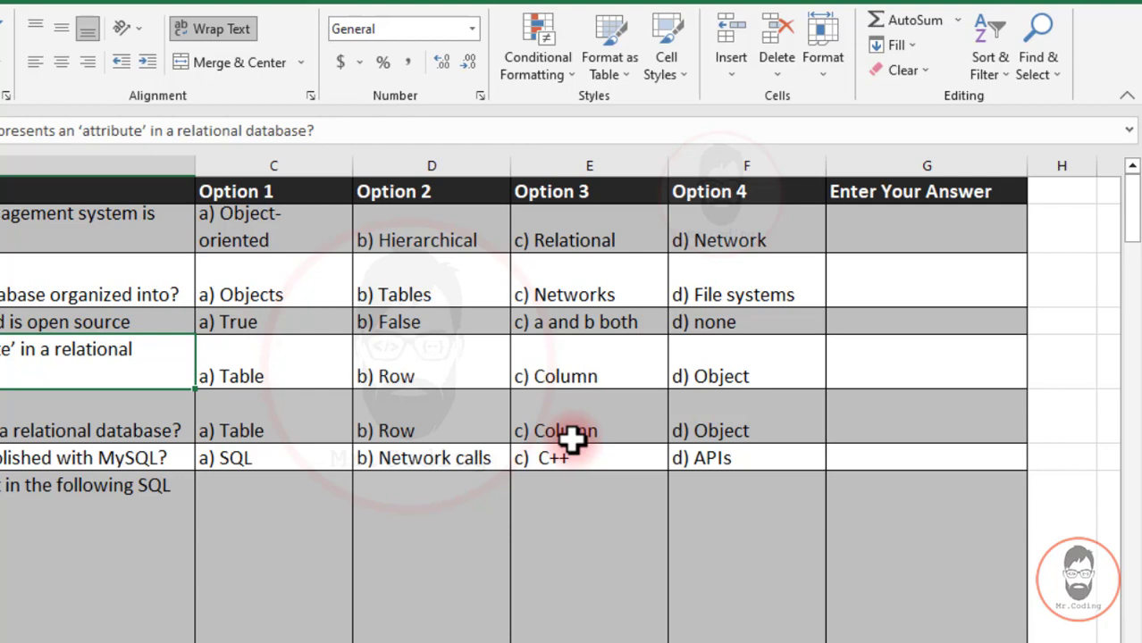
left_click(910, 228)
left_click(910, 288)
left_click(912, 324)
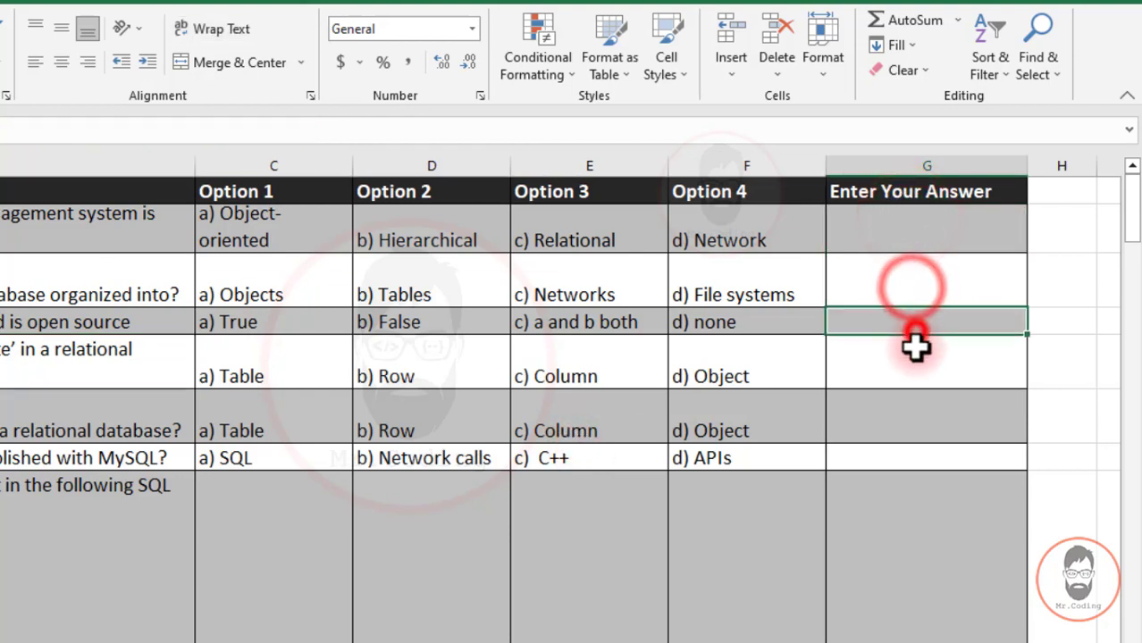
left_click(916, 348)
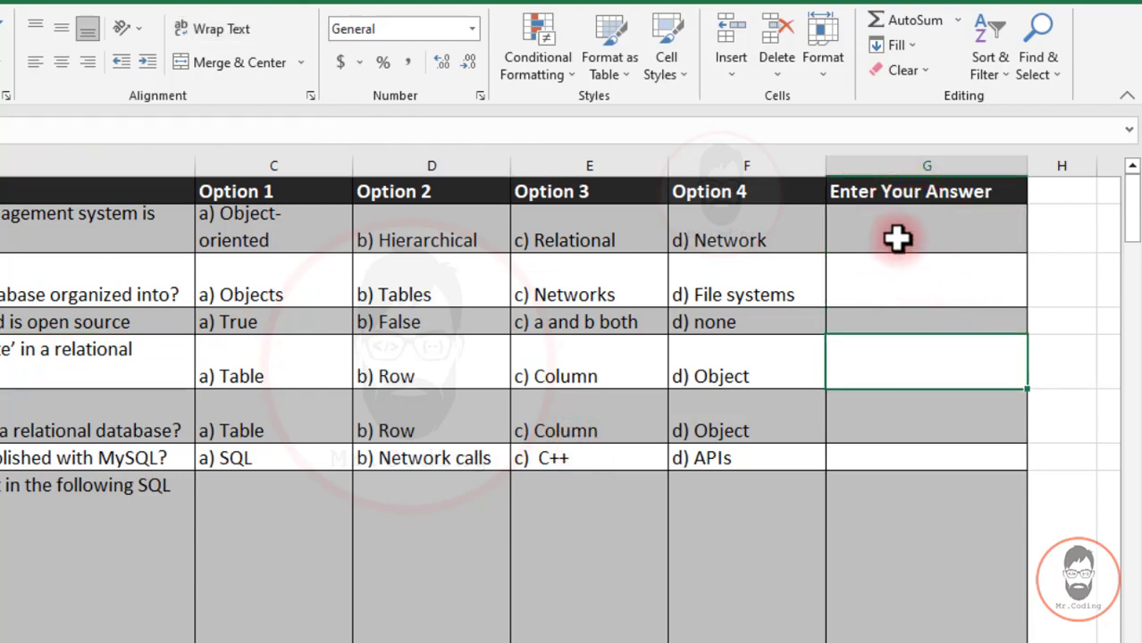
left_click(970, 239)
left_click(964, 284)
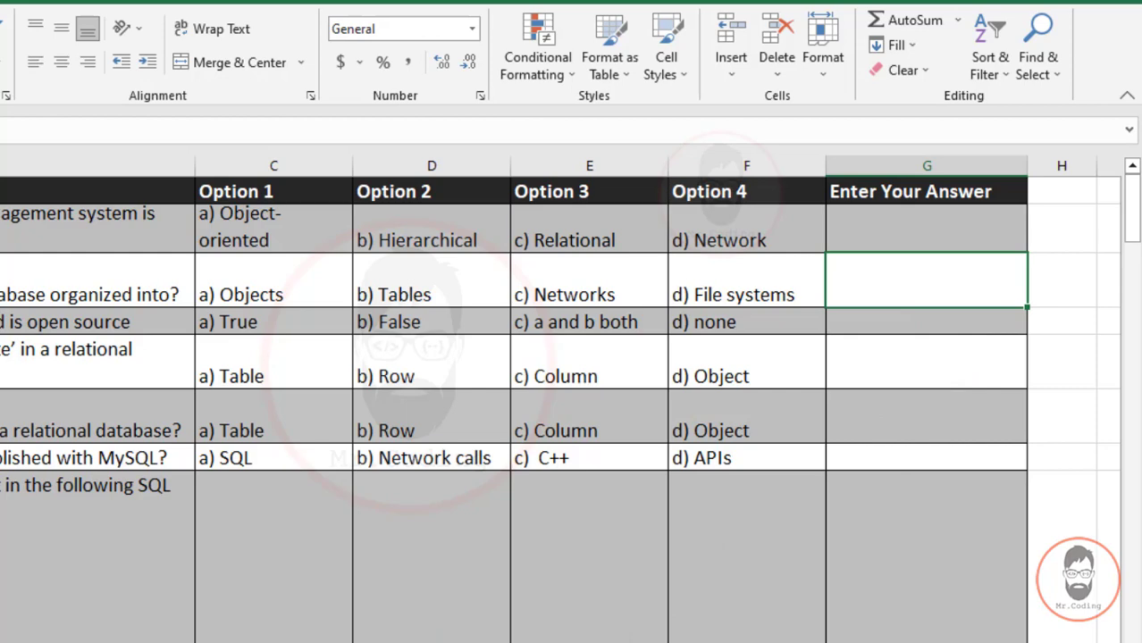
- Widen column H slightly and copy the answer column with its header from the Ans sheet into it, starting at H1
scroll(476, 185, "right", 5)
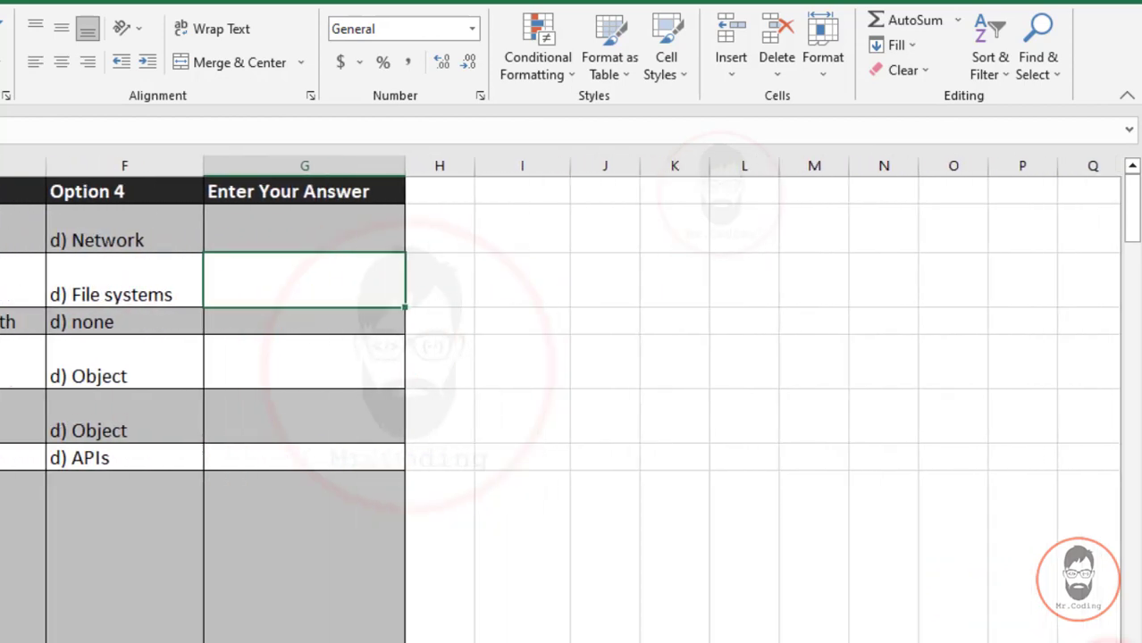
left_click_drag(430, 165, 453, 163)
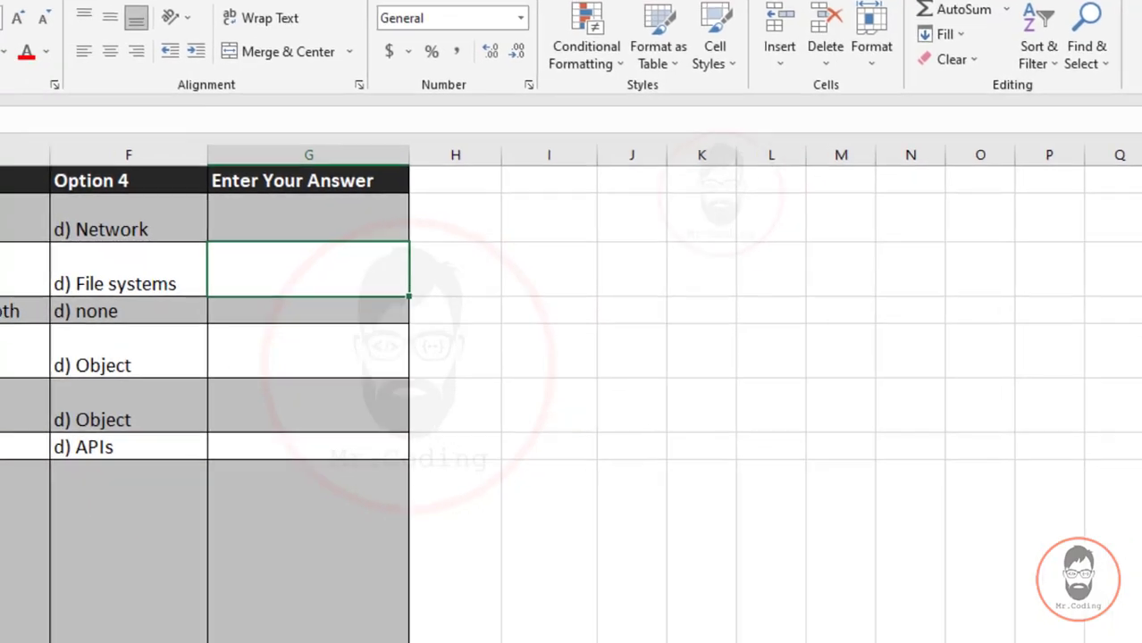
left_click(216, 617)
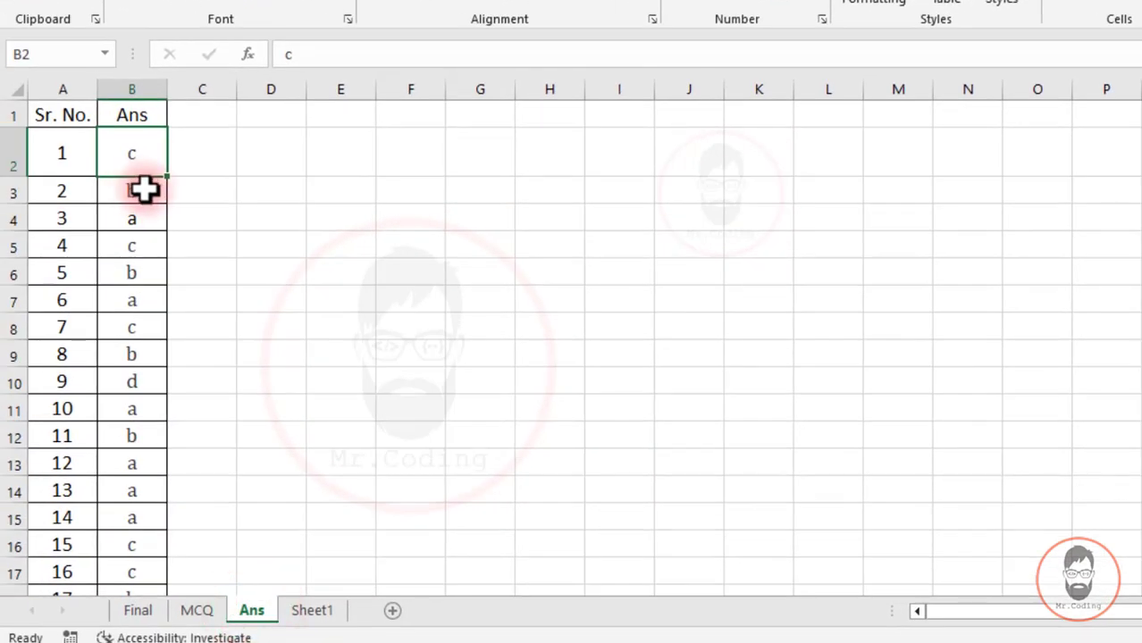
left_click_drag(132, 113, 147, 560)
key("ctrl+c")
left_click(197, 611)
left_click(745, 113)
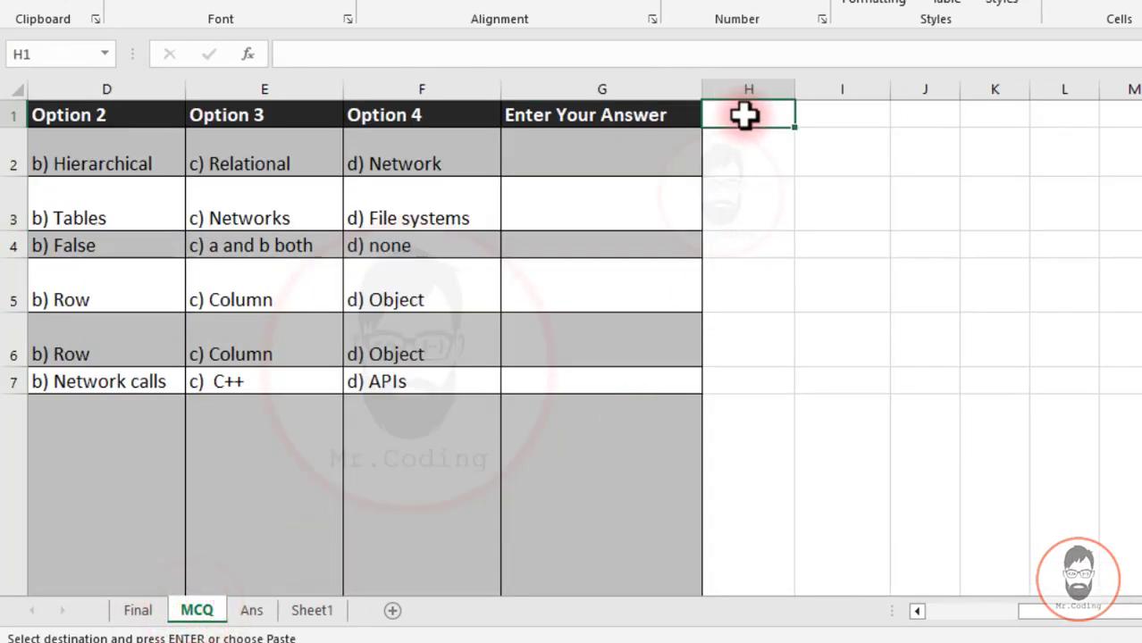
key("ctrl+v")
left_click(746, 281)
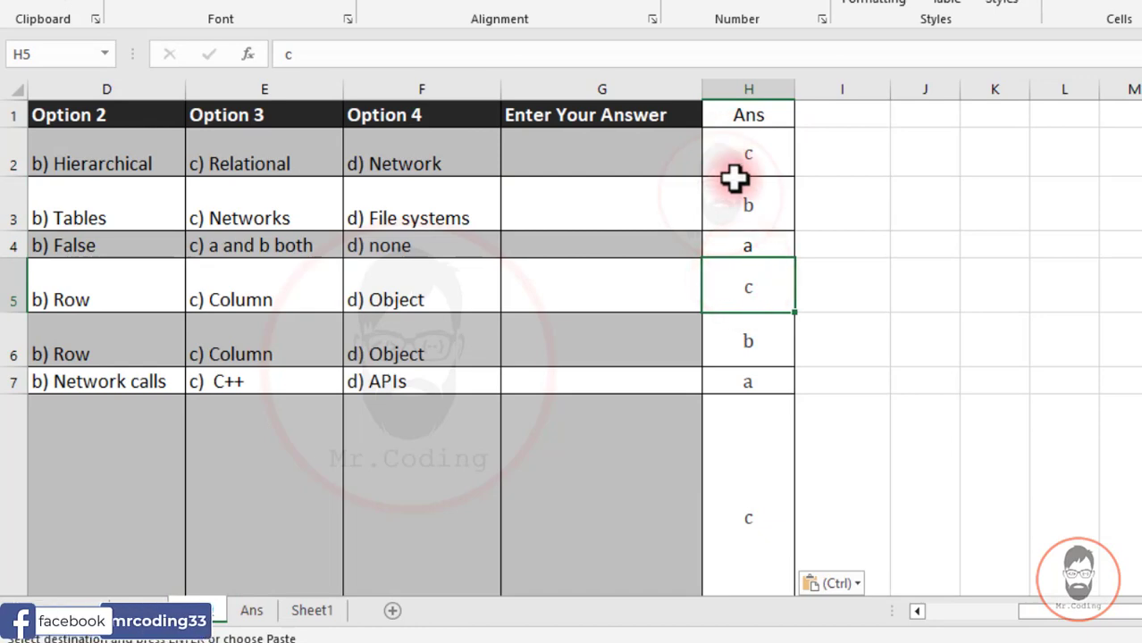
key("Escape")
- Enter the trial answers c and d in G2 and clear the cell again
left_click(572, 166)
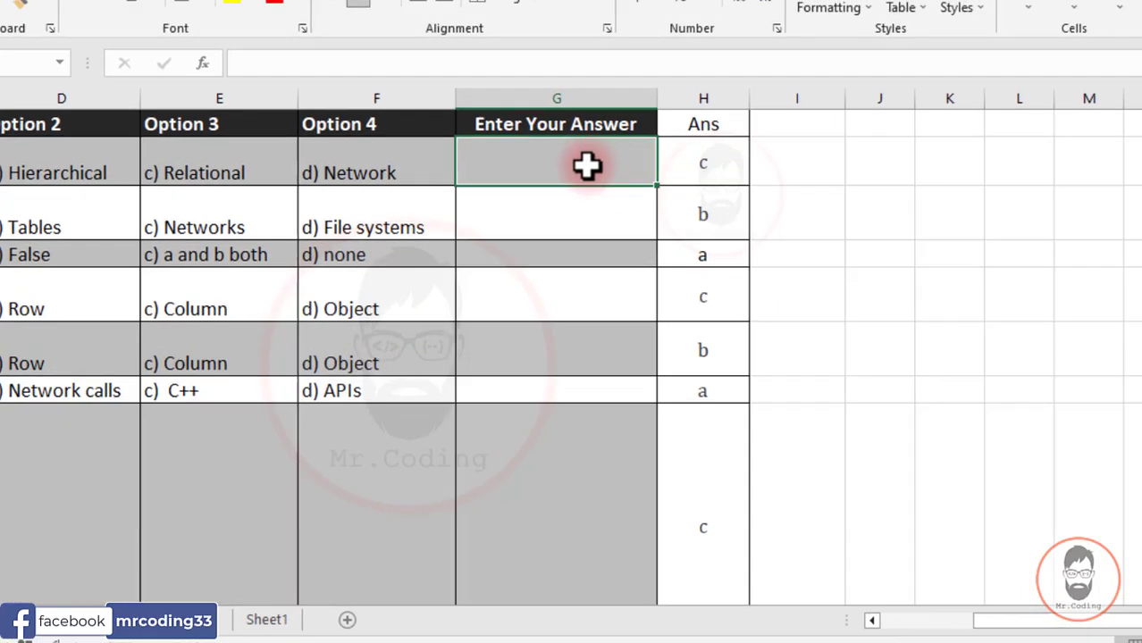
type("c")
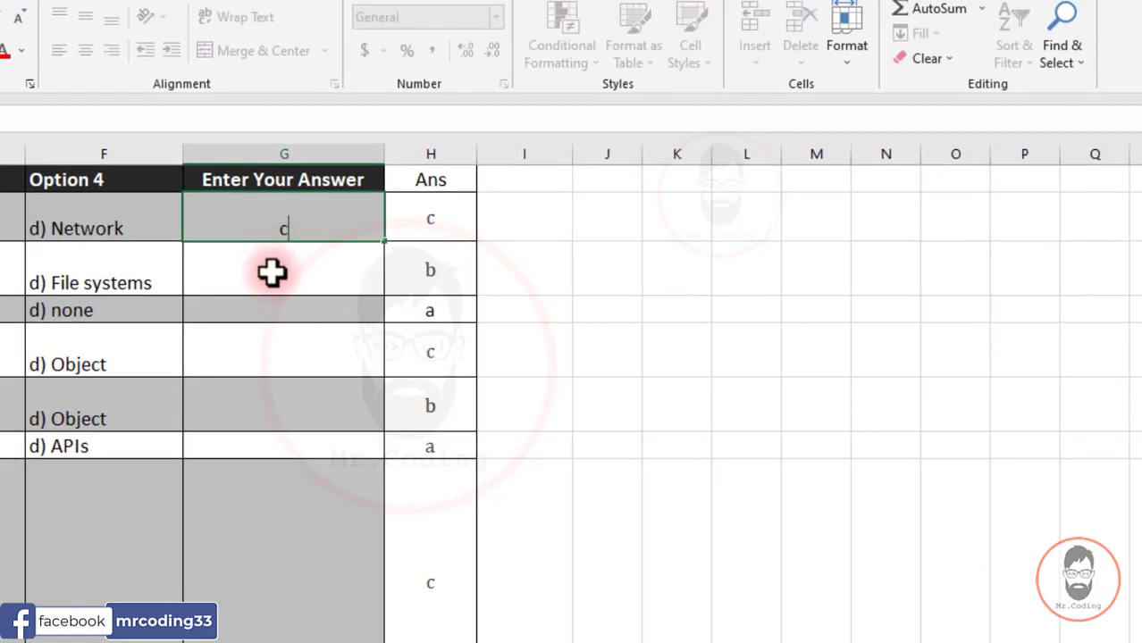
left_click(273, 273)
left_click(281, 216)
key("Delete")
type("c")
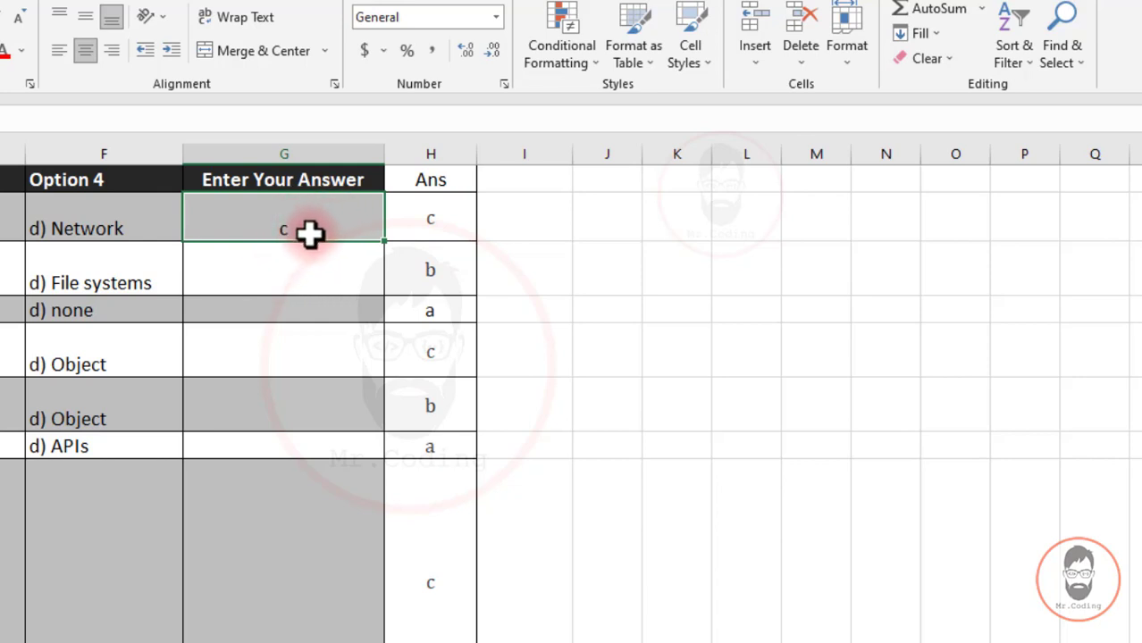
type("d")
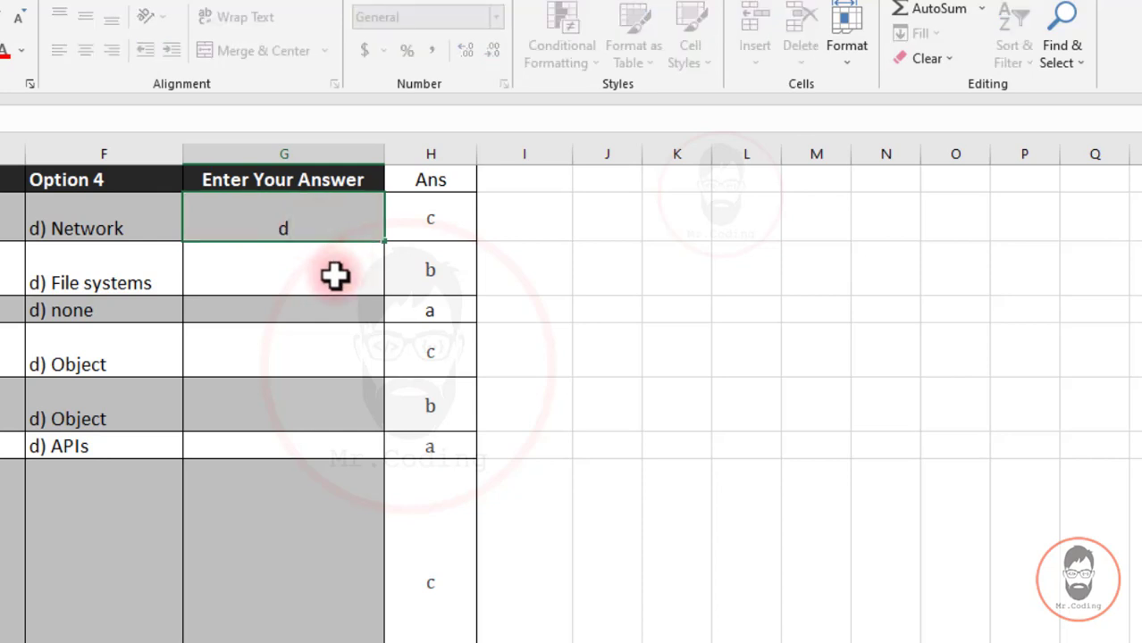
left_click(335, 277)
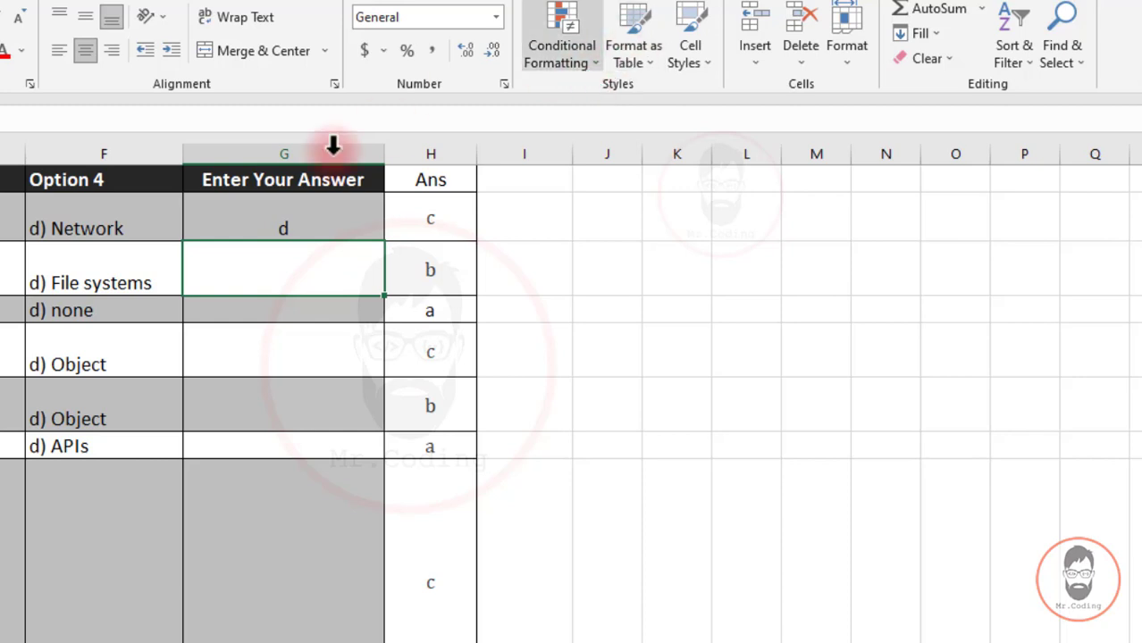
left_click(315, 215)
key("Delete")
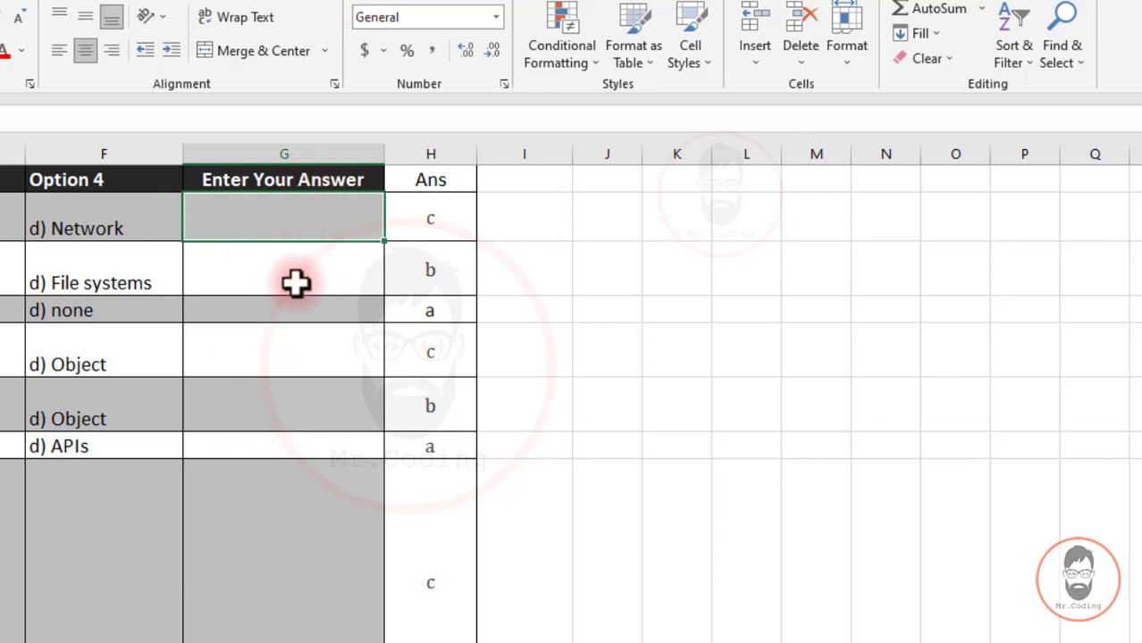
- Create a new formula-based conditional formatting rule for the answer cells G2:G55
left_click(272, 224)
scroll(306, 288, "down", 5)
scroll(311, 344, "down", 10)
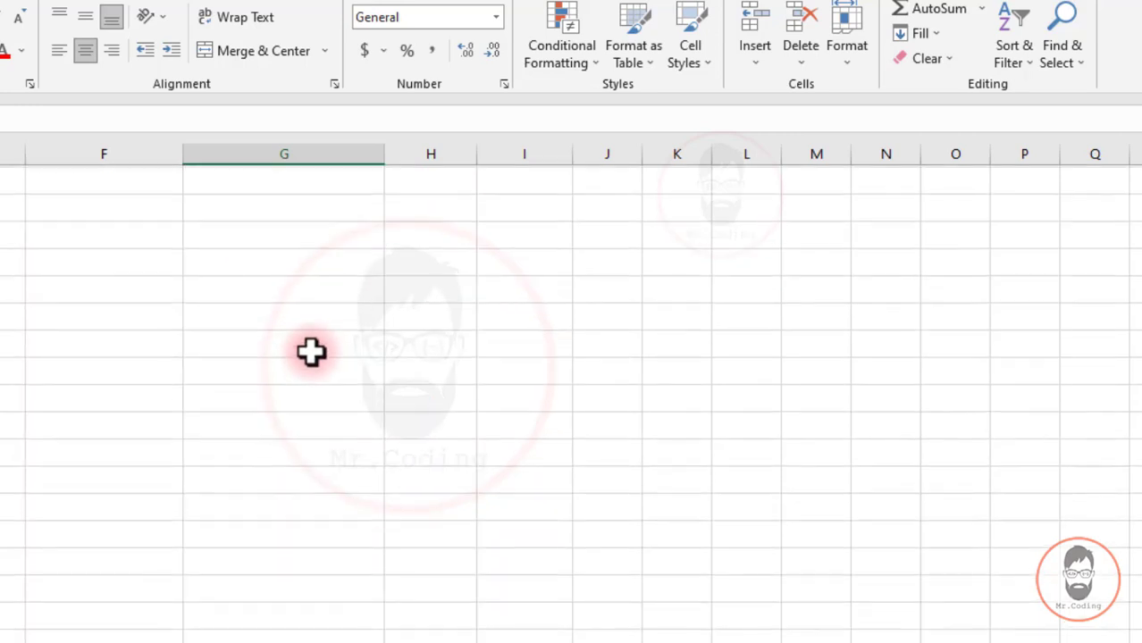
scroll(324, 355, "up", 1)
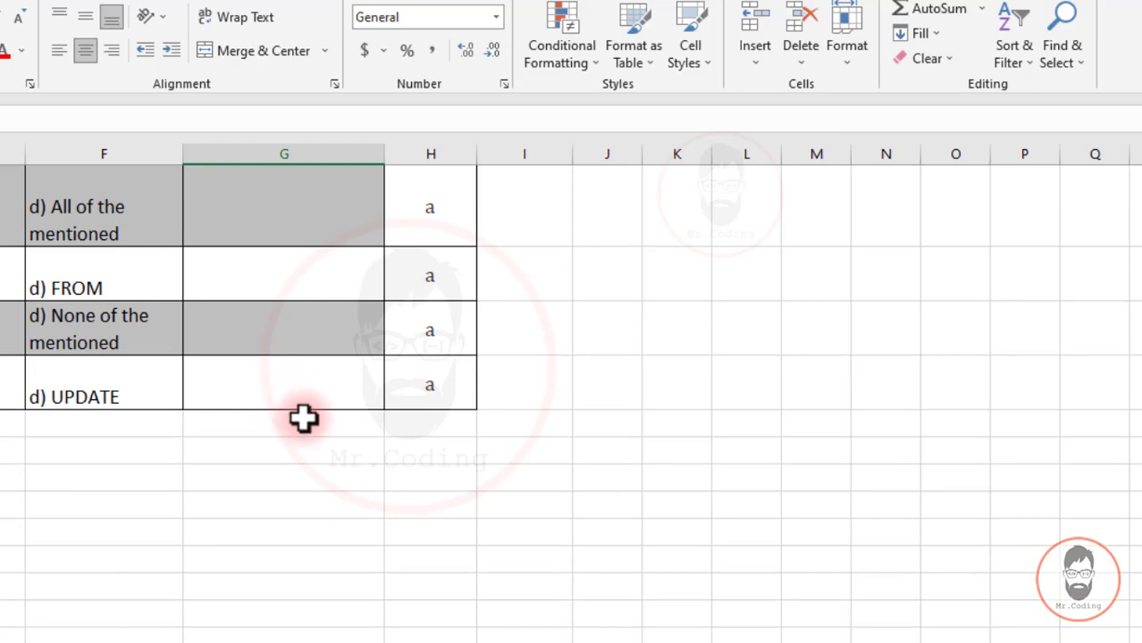
left_click_drag(283, 387, 316, 378)
scroll(316, 379, "up", 5)
scroll(316, 378, "up", 5)
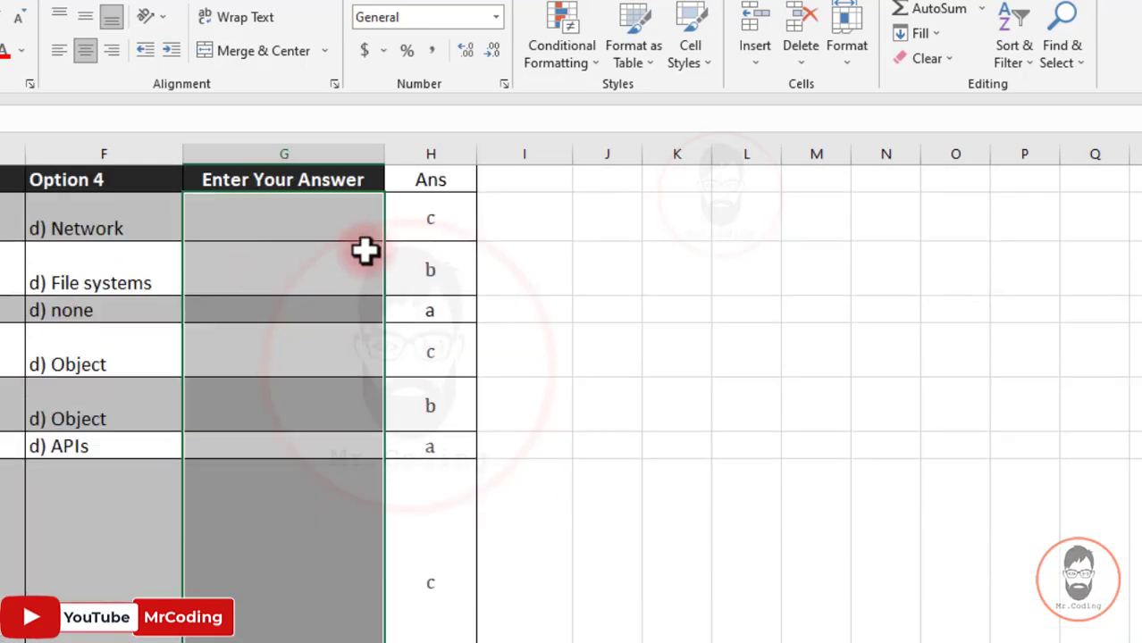
left_click(591, 64)
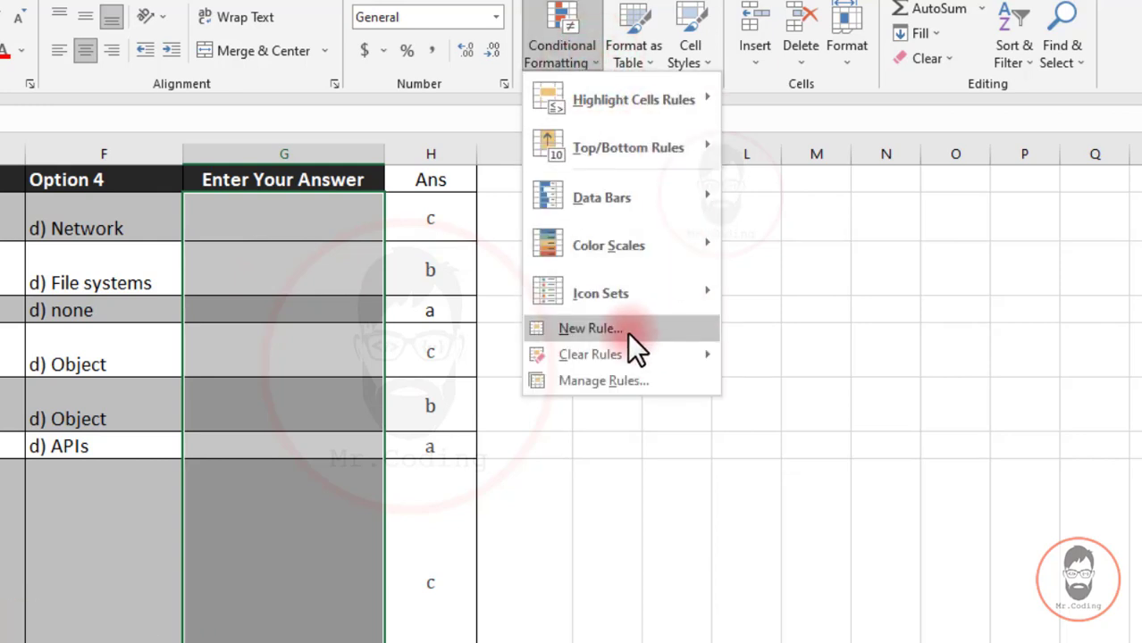
left_click(629, 332)
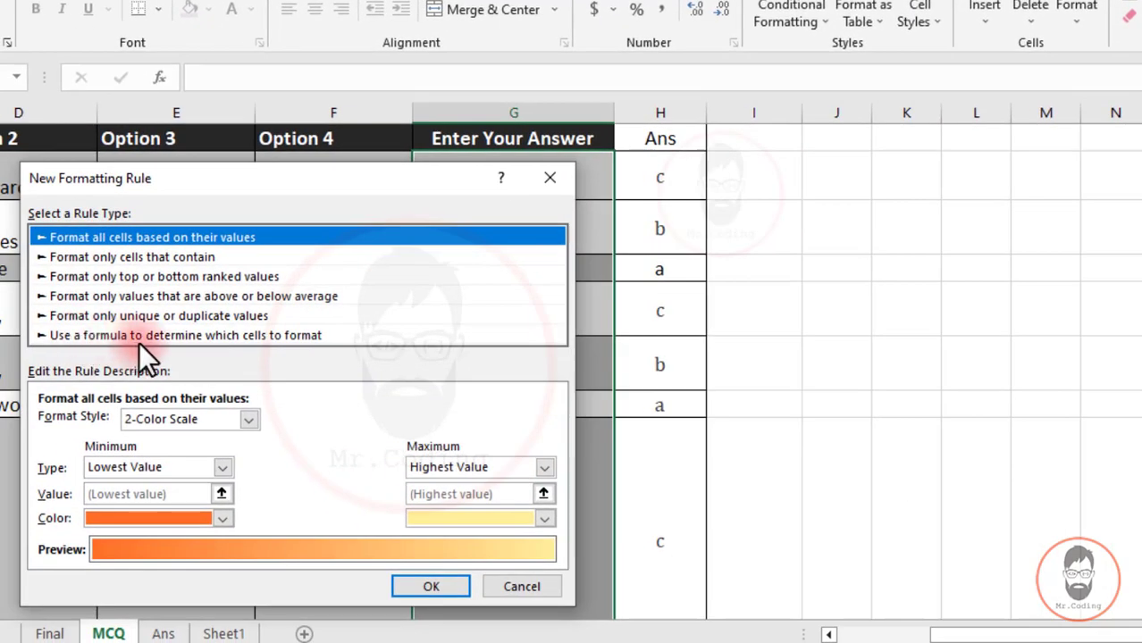
left_click(282, 335)
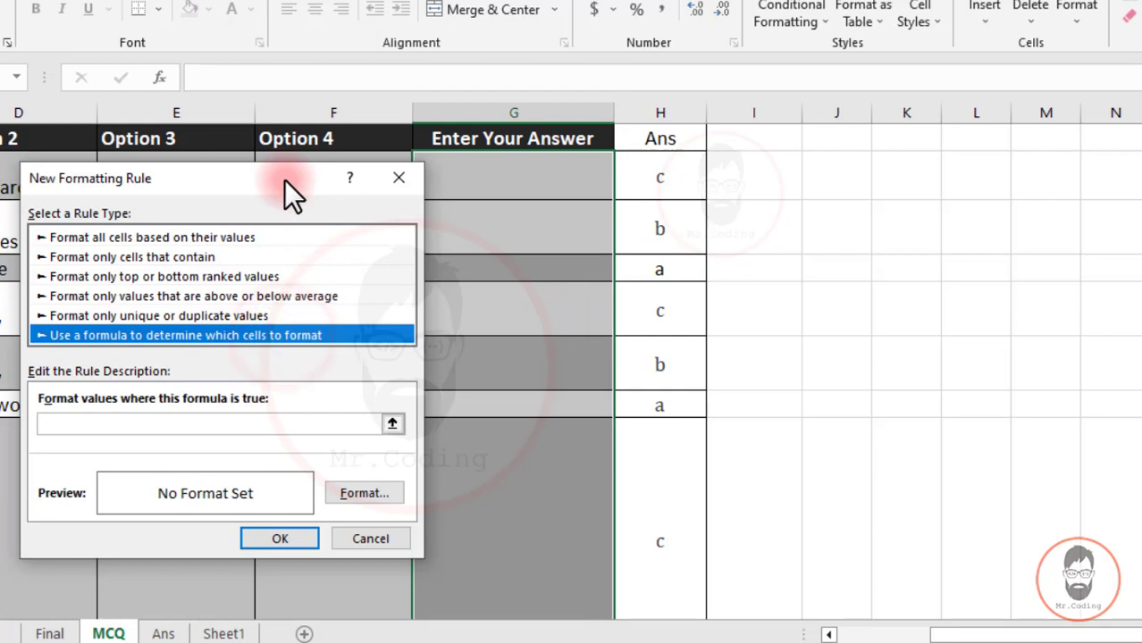
- Enter a rule formula comparing the first entered answer with the correct one, =$G$2=$H$2
left_click_drag(284, 180, 260, 107)
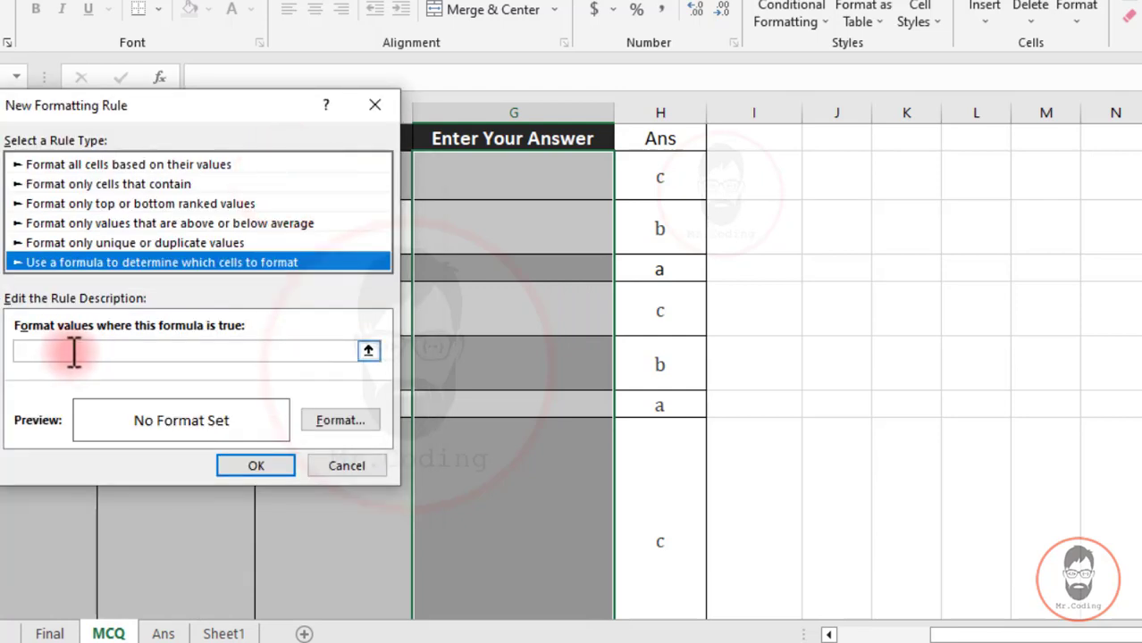
left_click(75, 351)
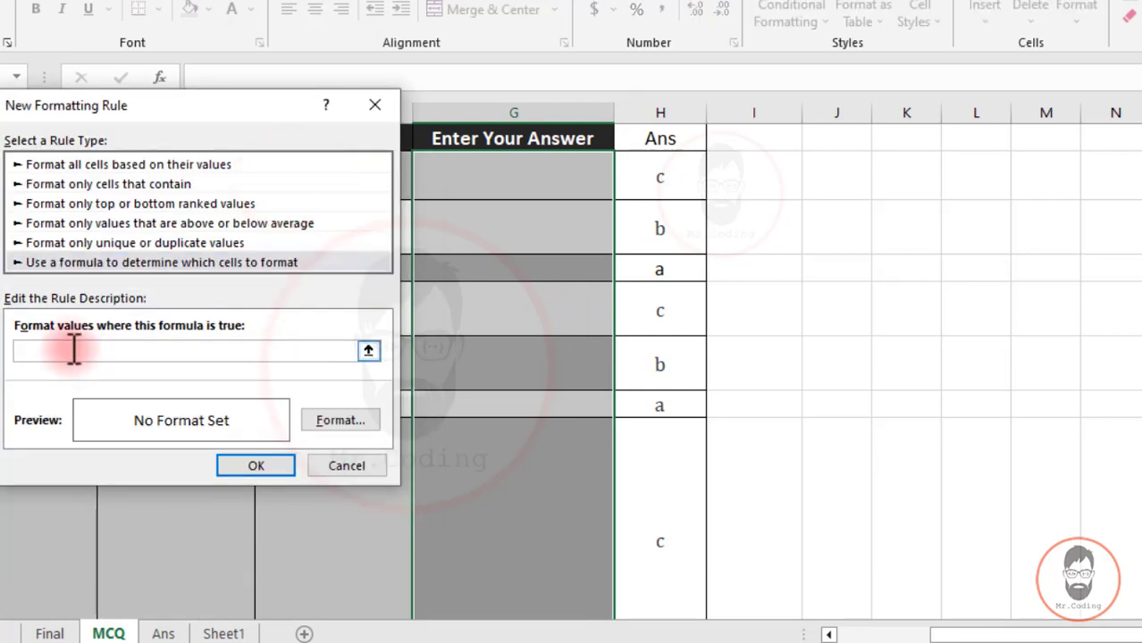
left_click(516, 173)
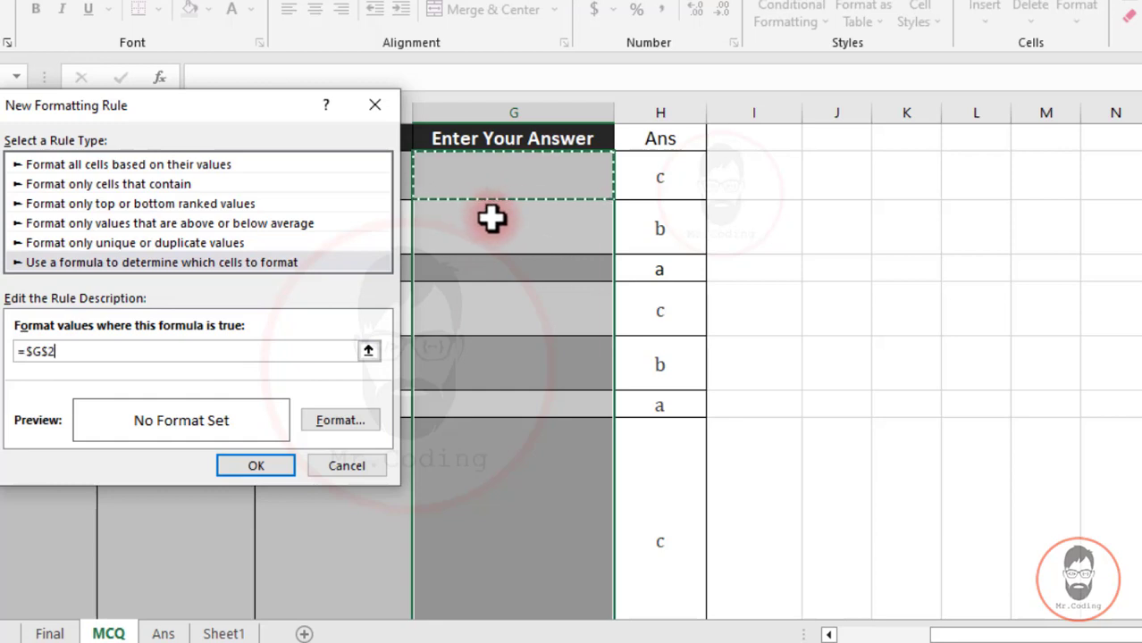
type("=")
left_click(657, 178)
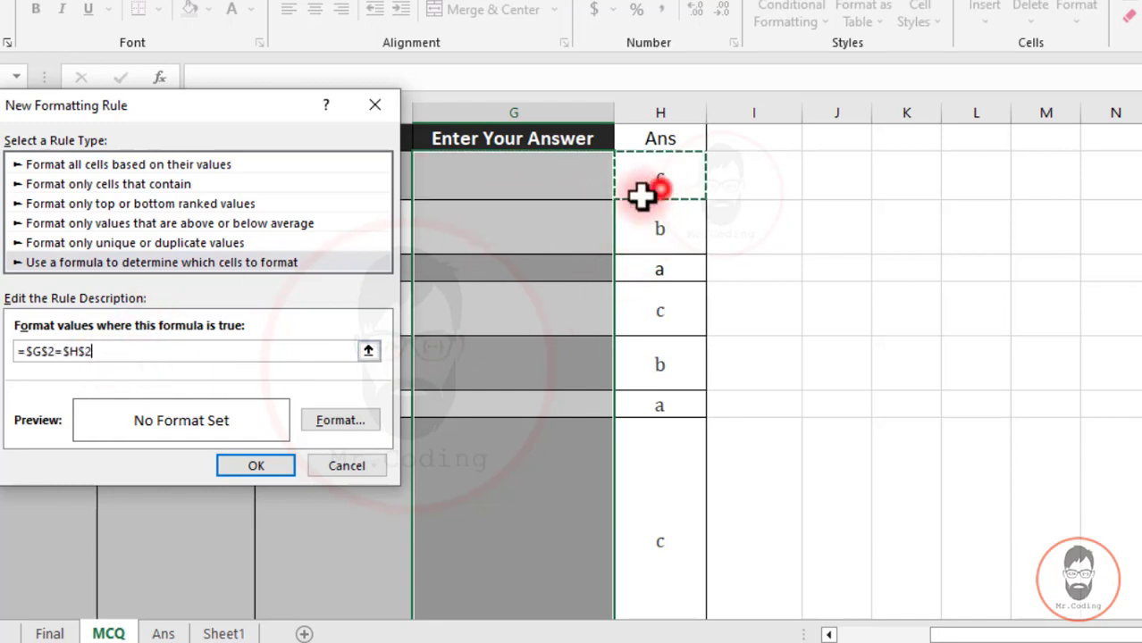
- Make both cell references in the rule formula relative so that it reads =G2=H2
left_click(48, 353)
left_click(33, 354)
key("BackSpace")
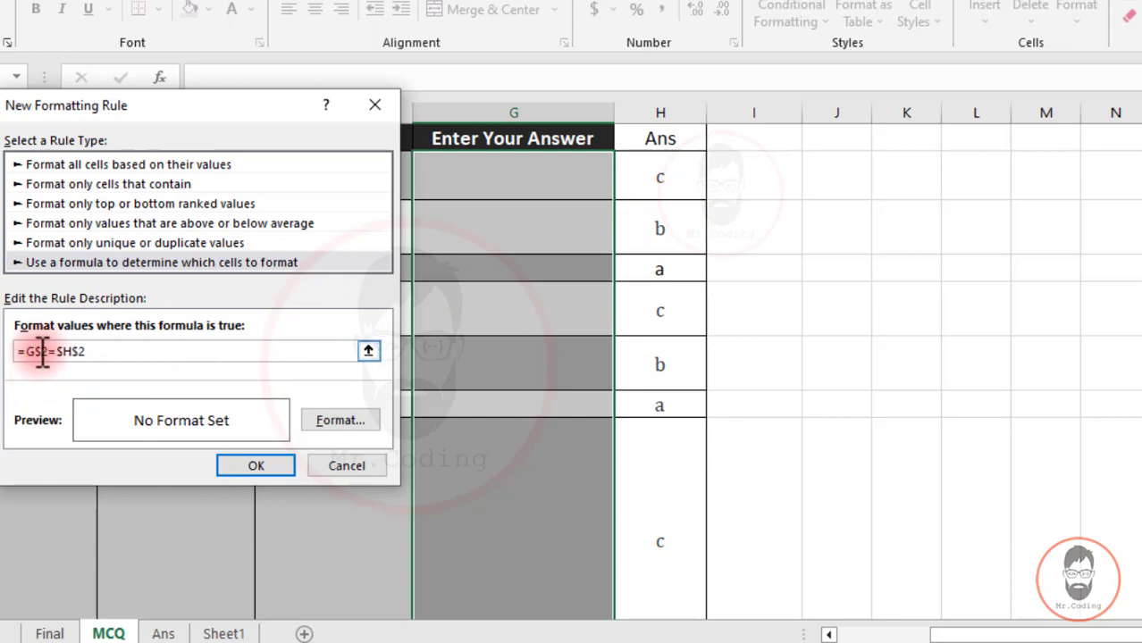
left_click(38, 352)
key("BackSpace")
key("Right")
key("Right")
key("Delete")
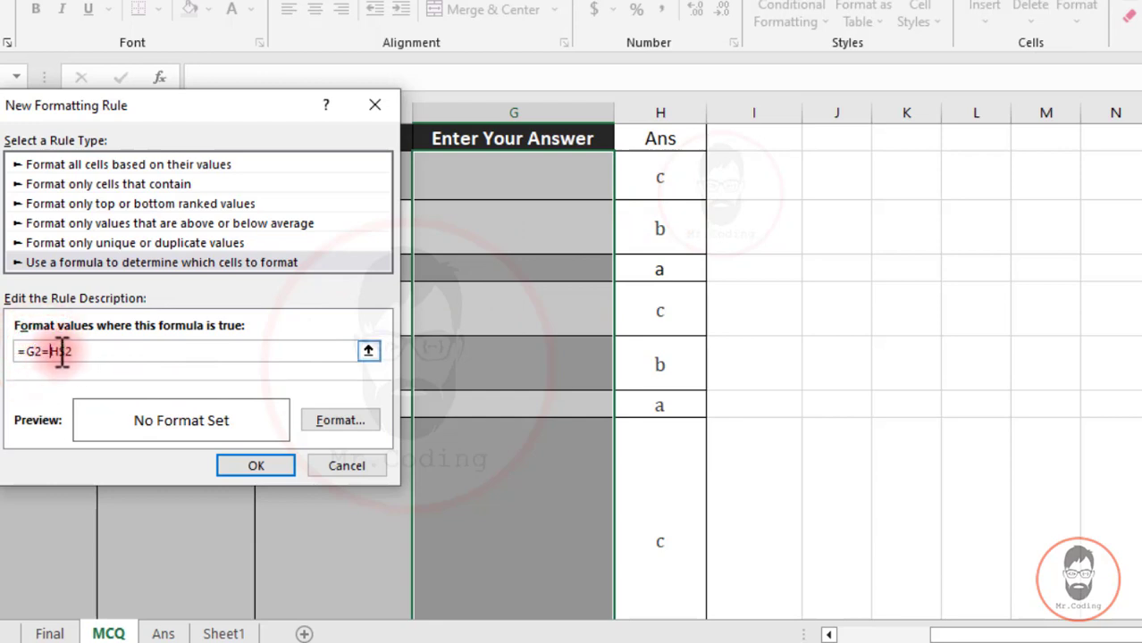
left_click(58, 352)
key("Delete")
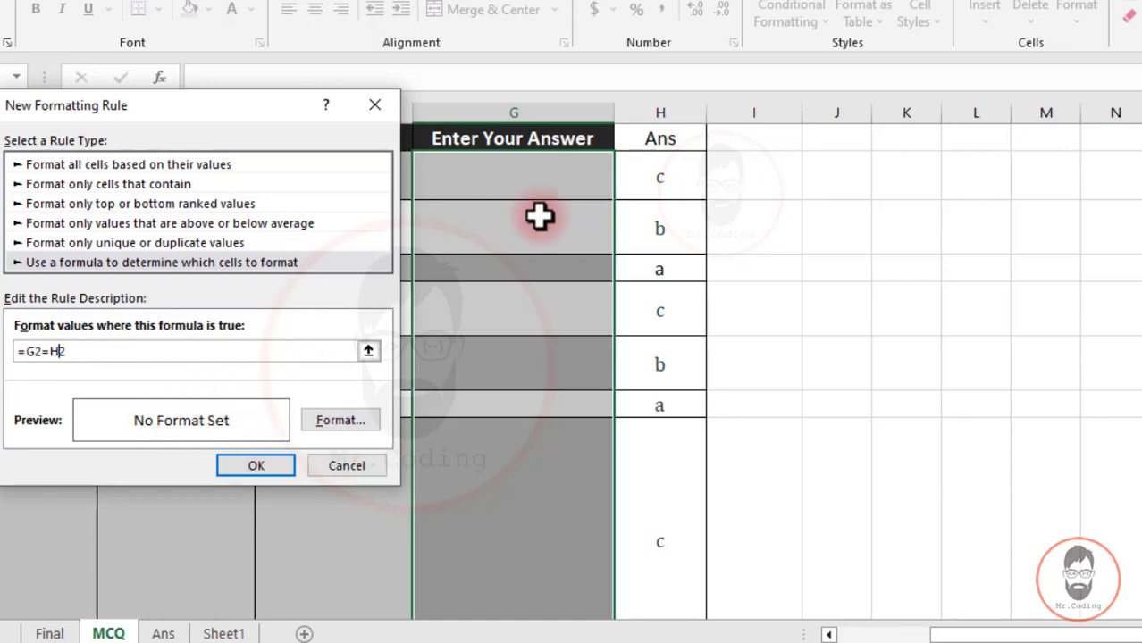
- Give the =G2=H2 rule a light green background fill and apply it to the answer cells
left_click(341, 422)
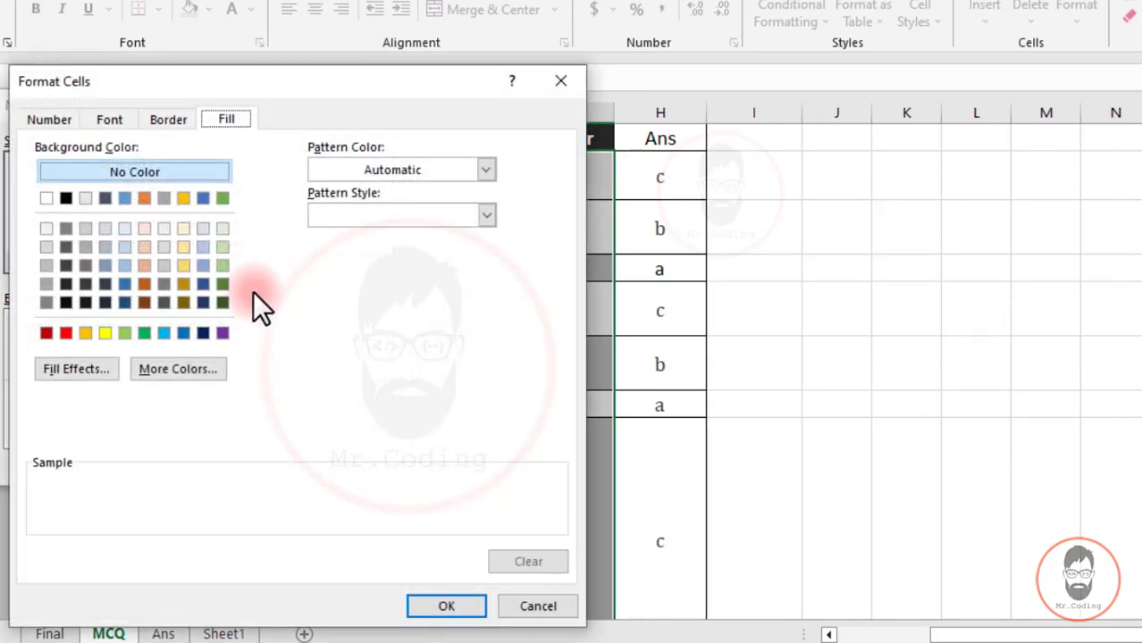
left_click(221, 122)
left_click(222, 247)
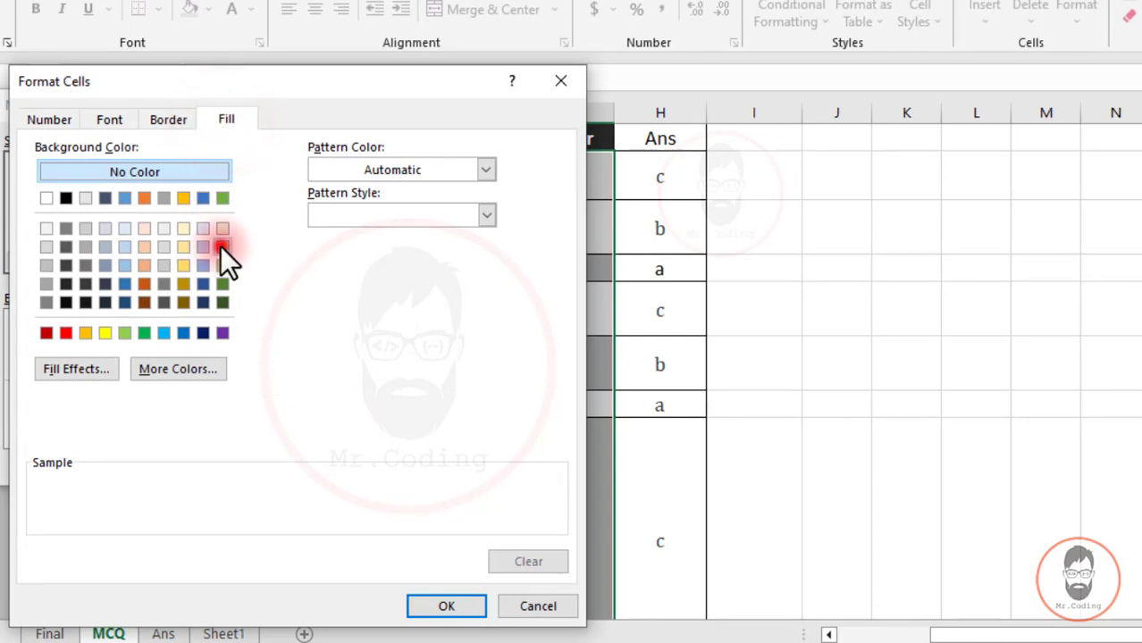
left_click(452, 607)
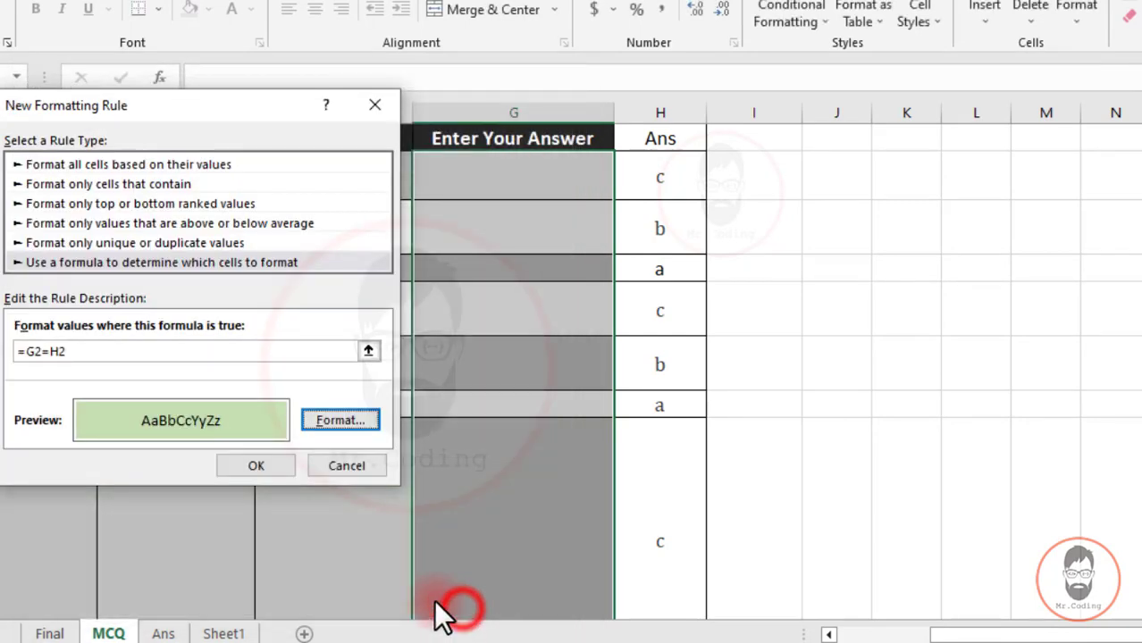
left_click(255, 467)
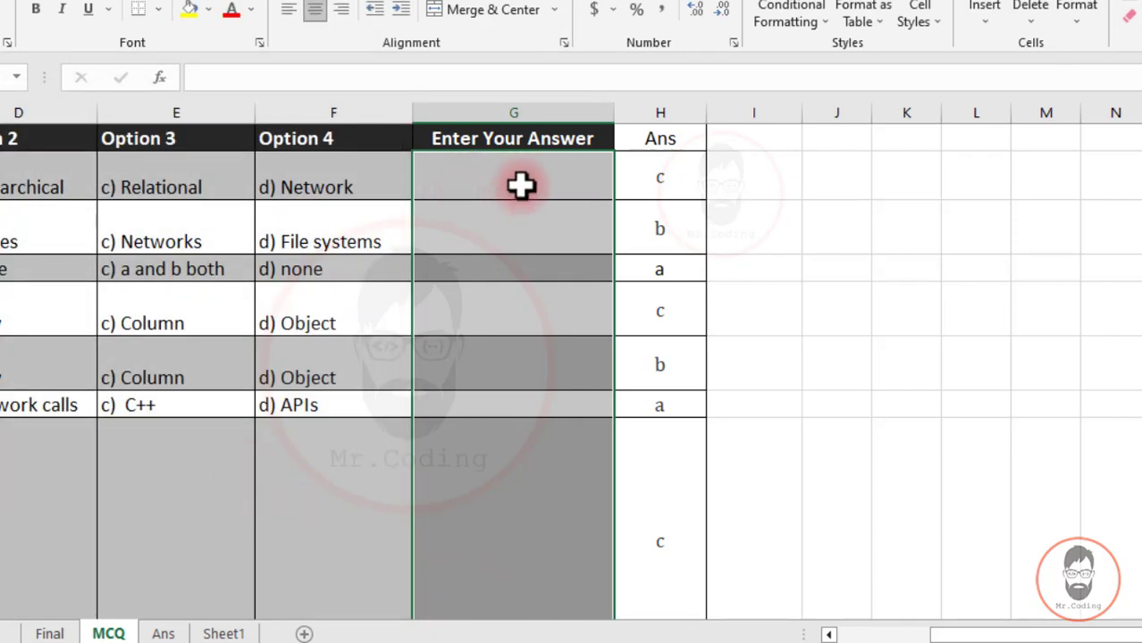
- Add a second formula-based conditional formatting rule for the answer cells G2:G55
left_click(822, 23)
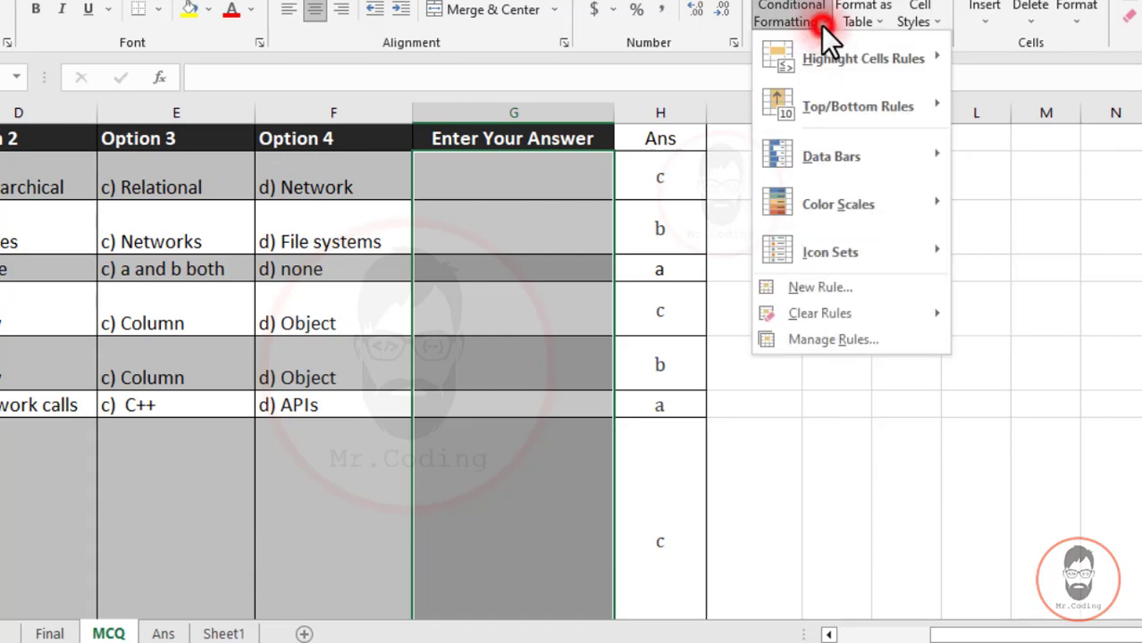
left_click(831, 340)
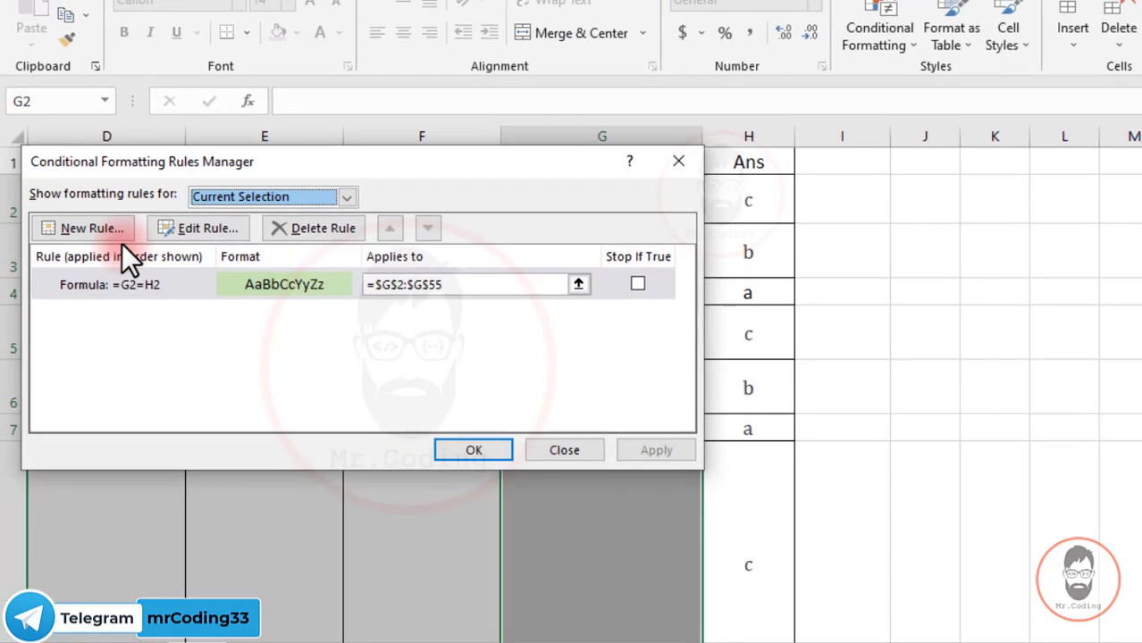
left_click(110, 230)
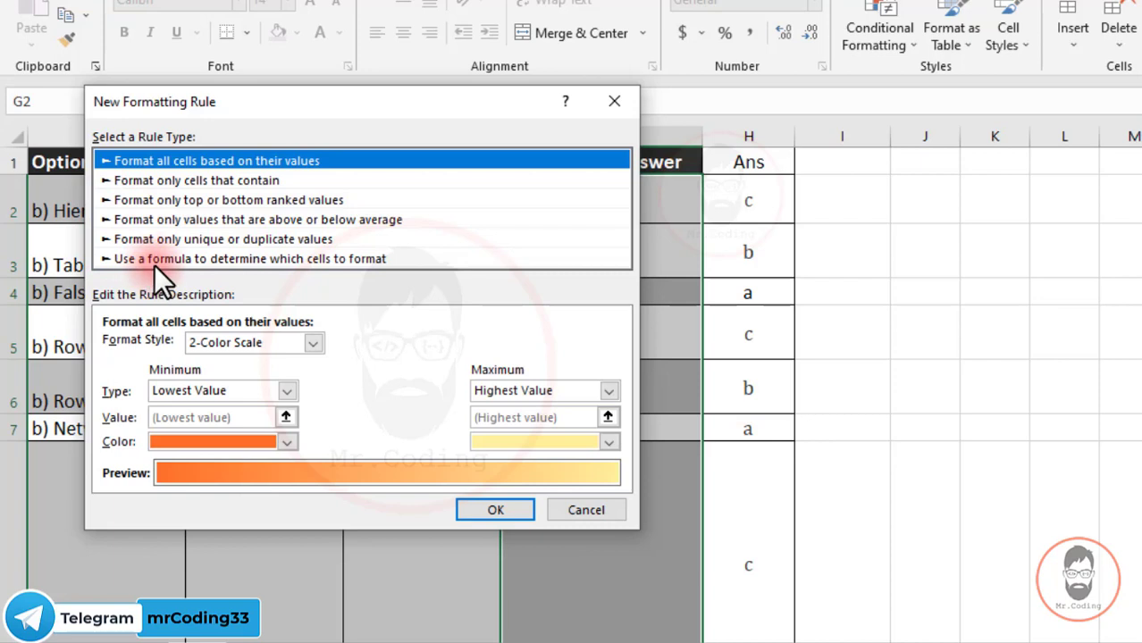
left_click(181, 260)
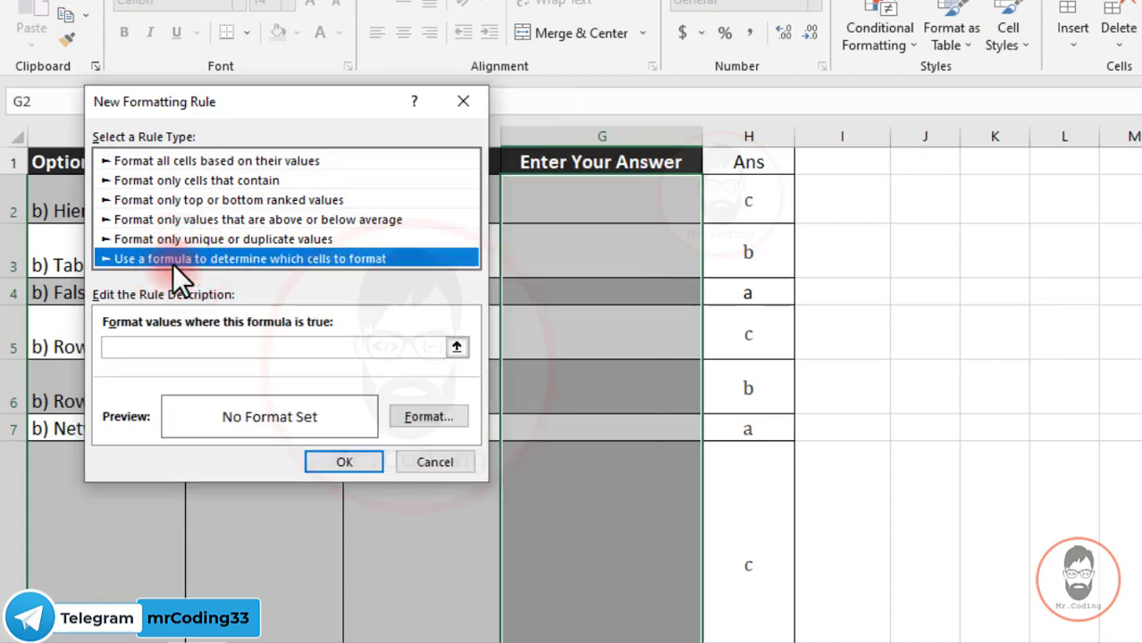
- Enter a rule formula testing that the first entered answer differs from the correct one, =$G$2<>$H$2
left_click(138, 347)
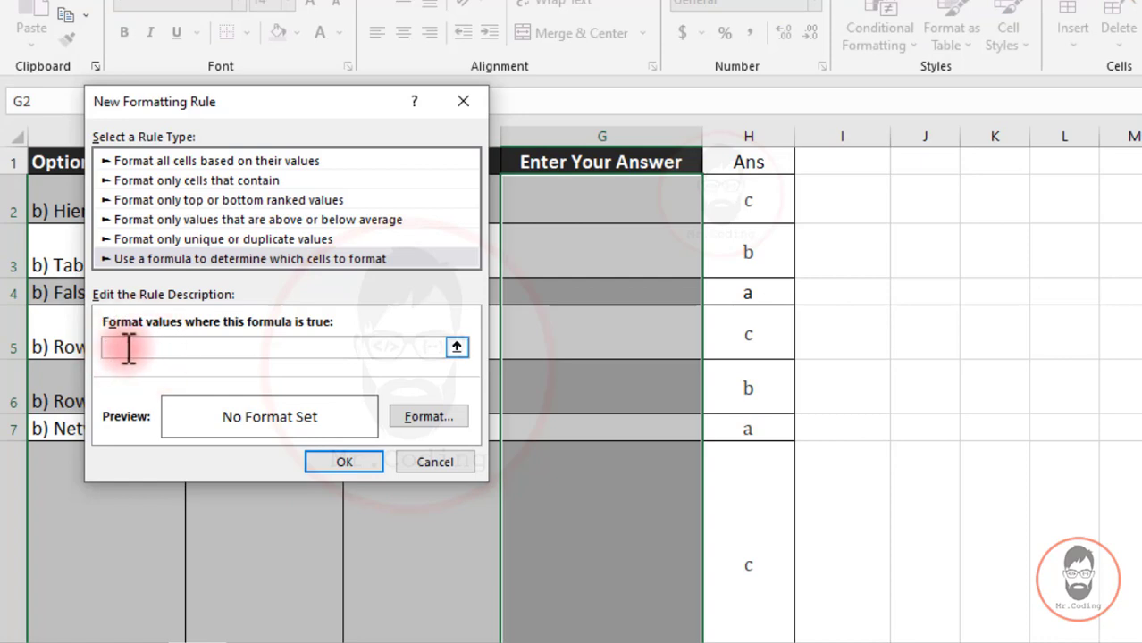
left_click(583, 204)
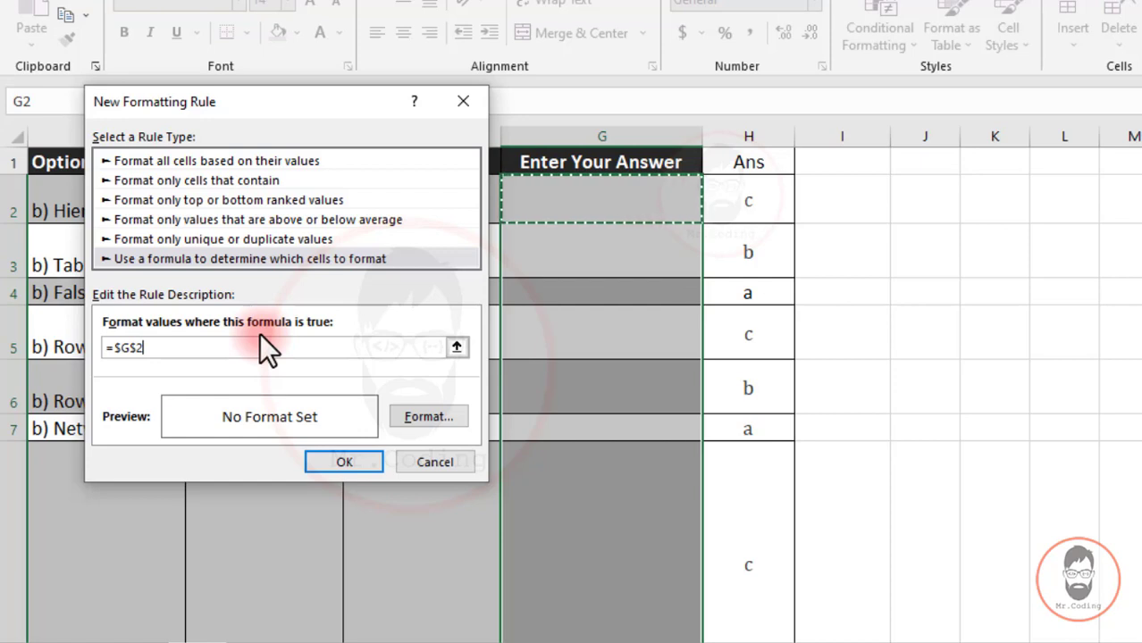
type("<>$F$2")
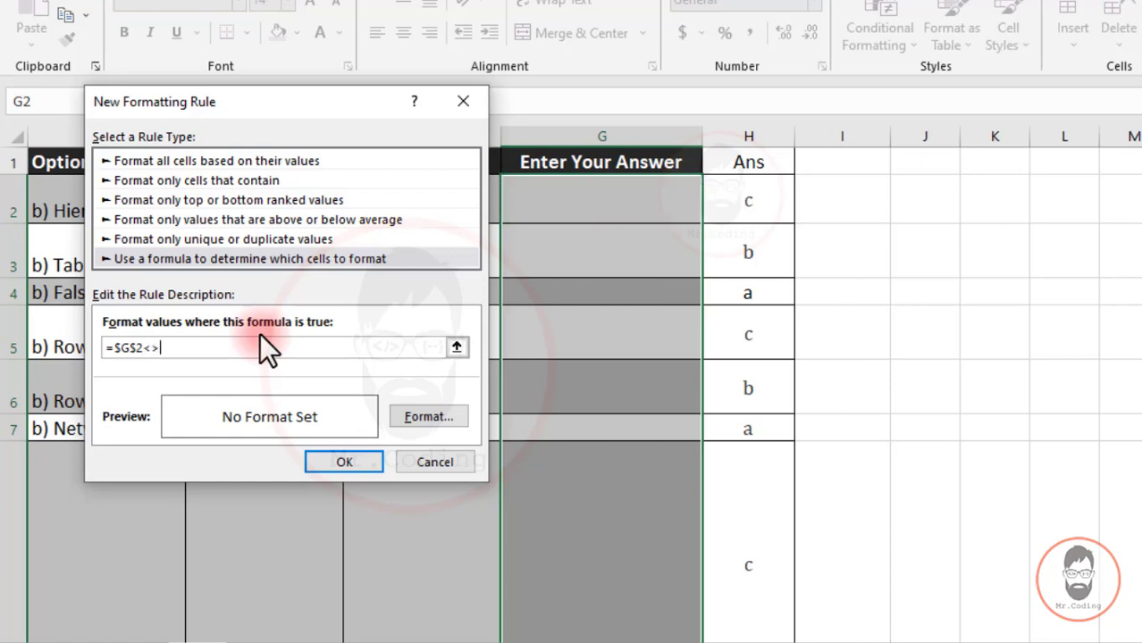
key("BackSpace")
key("BackSpace")
key("BackSpace")
key("BackSpace")
left_click(740, 204)
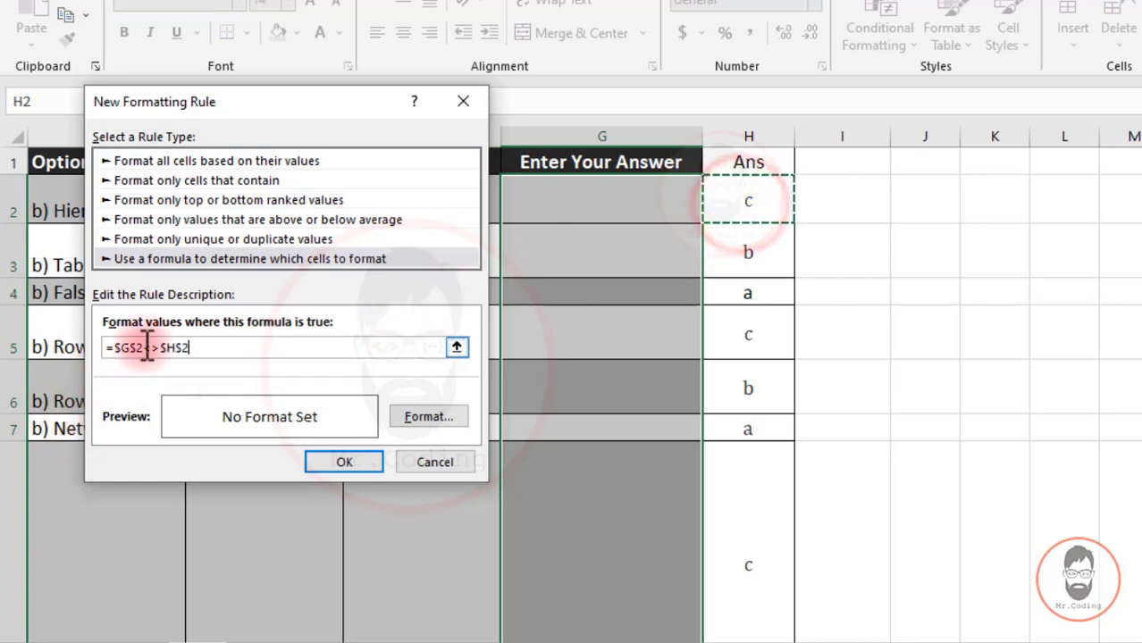
- Make both cell references in the inequality formula relative so that it reads =G2<>H2
left_click(120, 350)
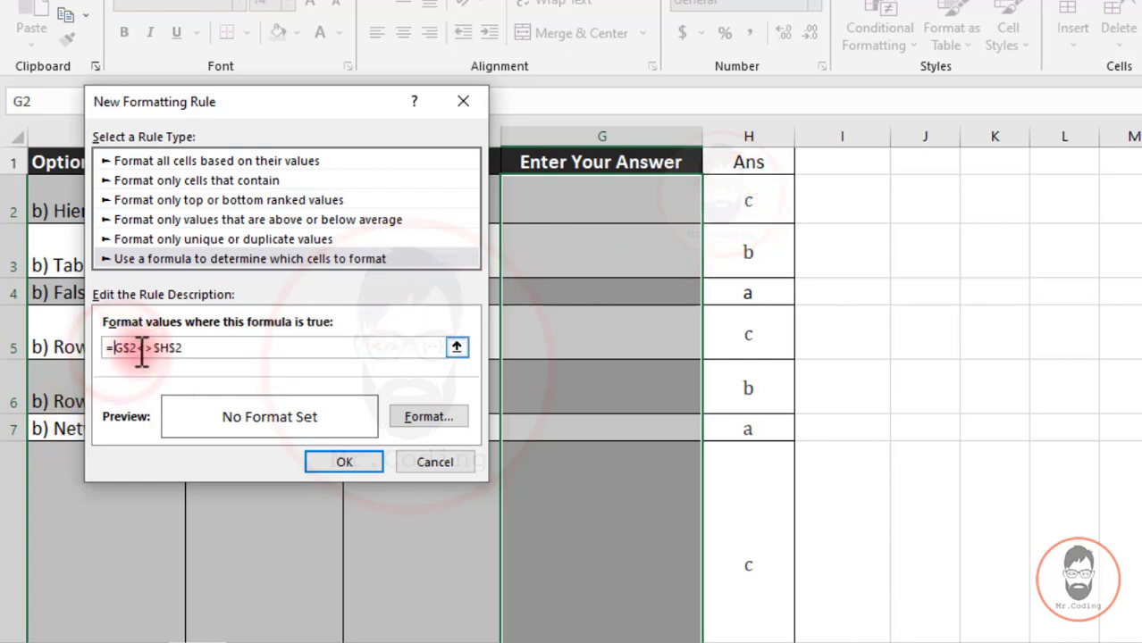
left_click(124, 349)
key("BackSpace")
key("Delete")
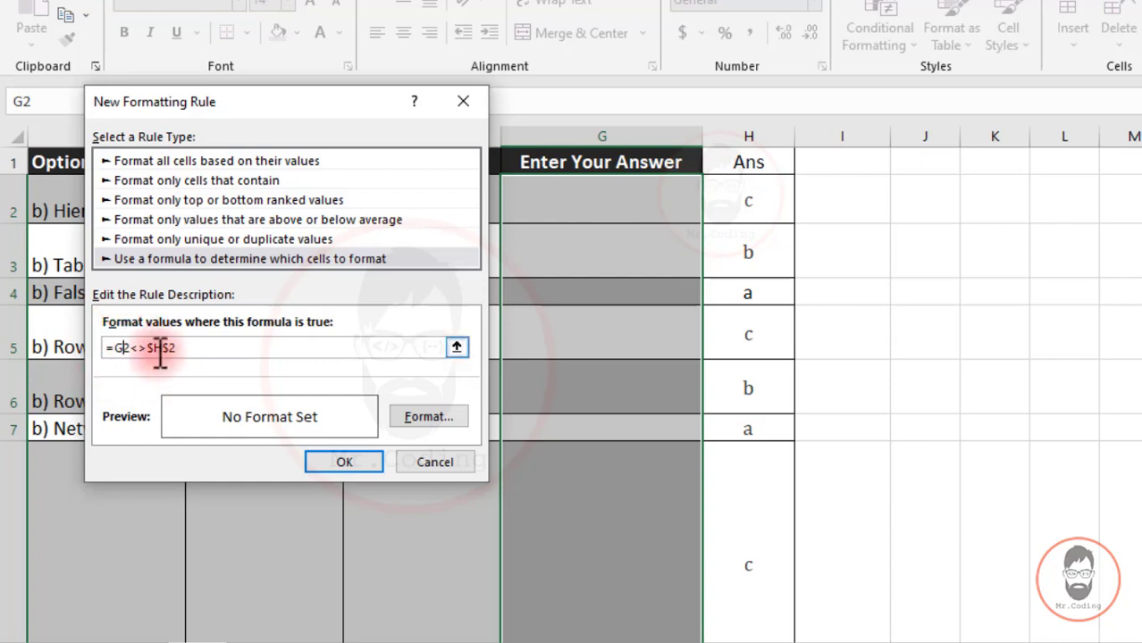
left_click(151, 345)
key("Delete")
left_click(161, 348)
key("Delete")
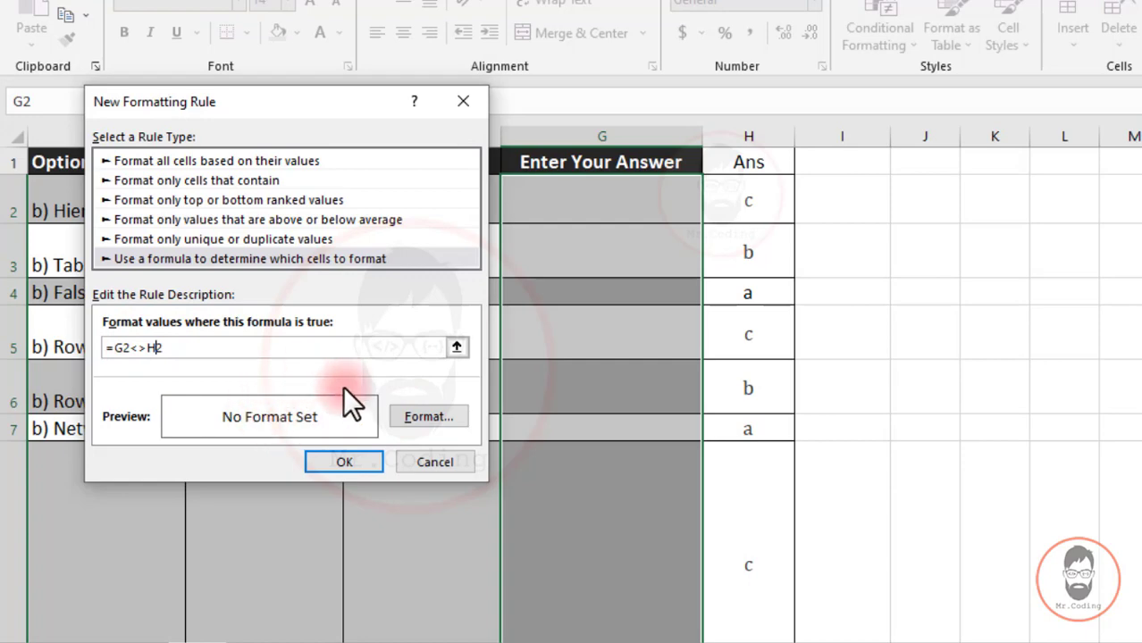
- Give the =G2<>H2 rule a light red background fill and apply it to the answer cells
left_click(410, 416)
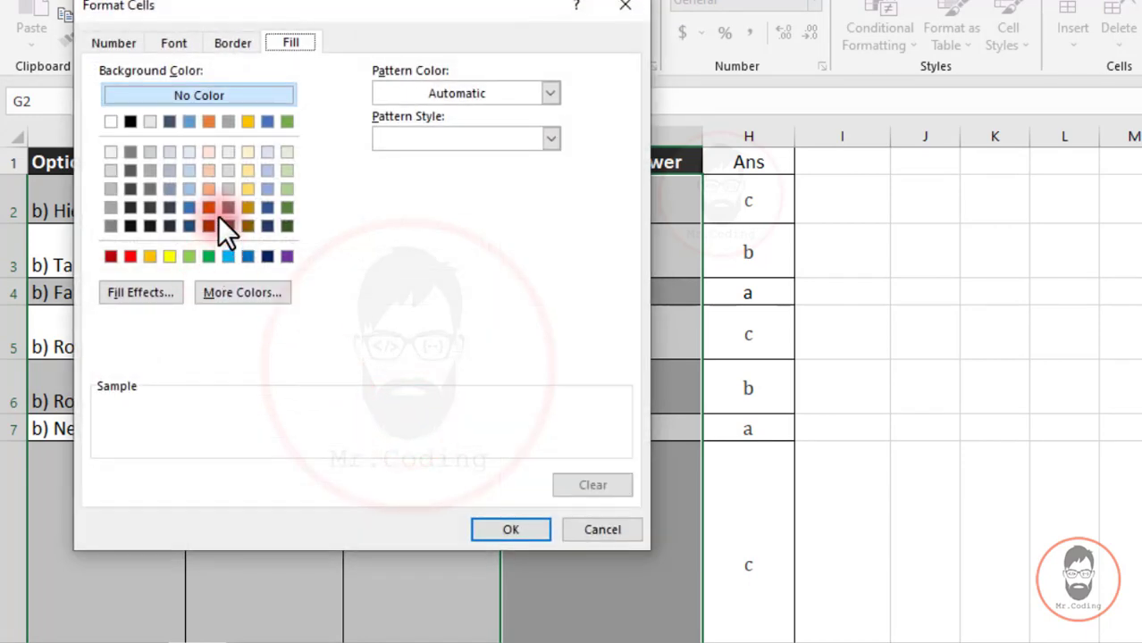
left_click(242, 293)
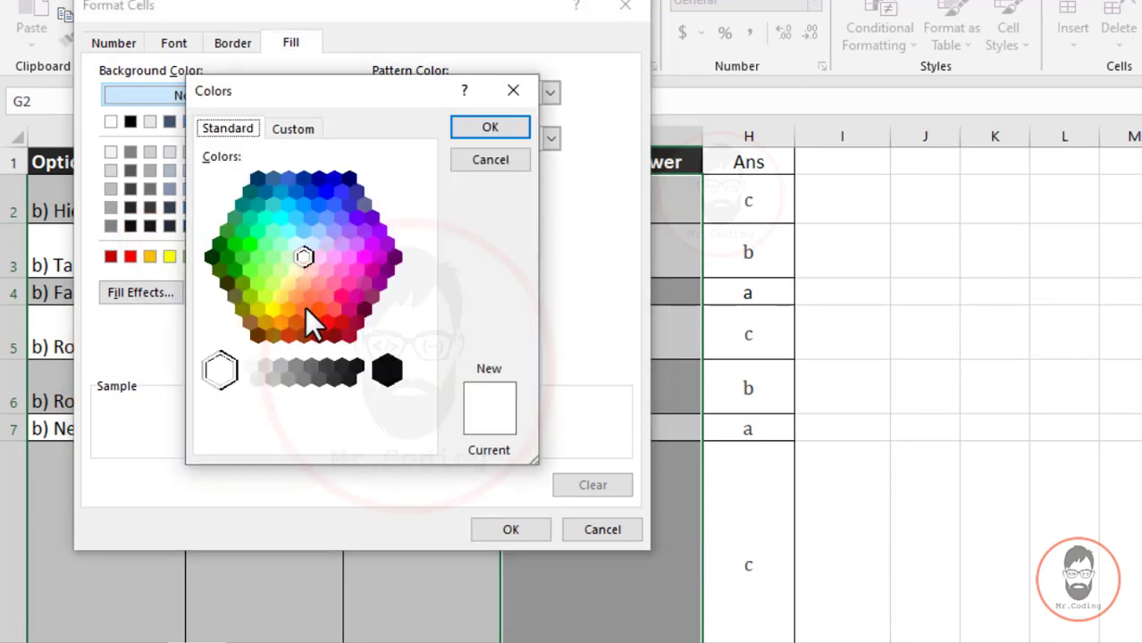
left_click(314, 268)
left_click(491, 127)
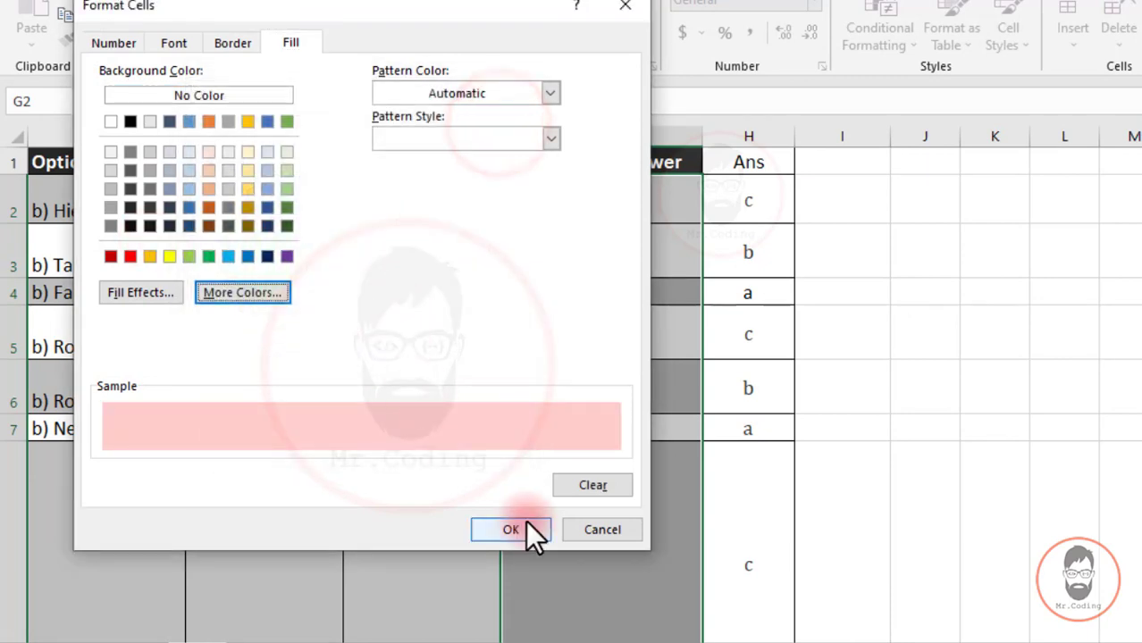
left_click(526, 525)
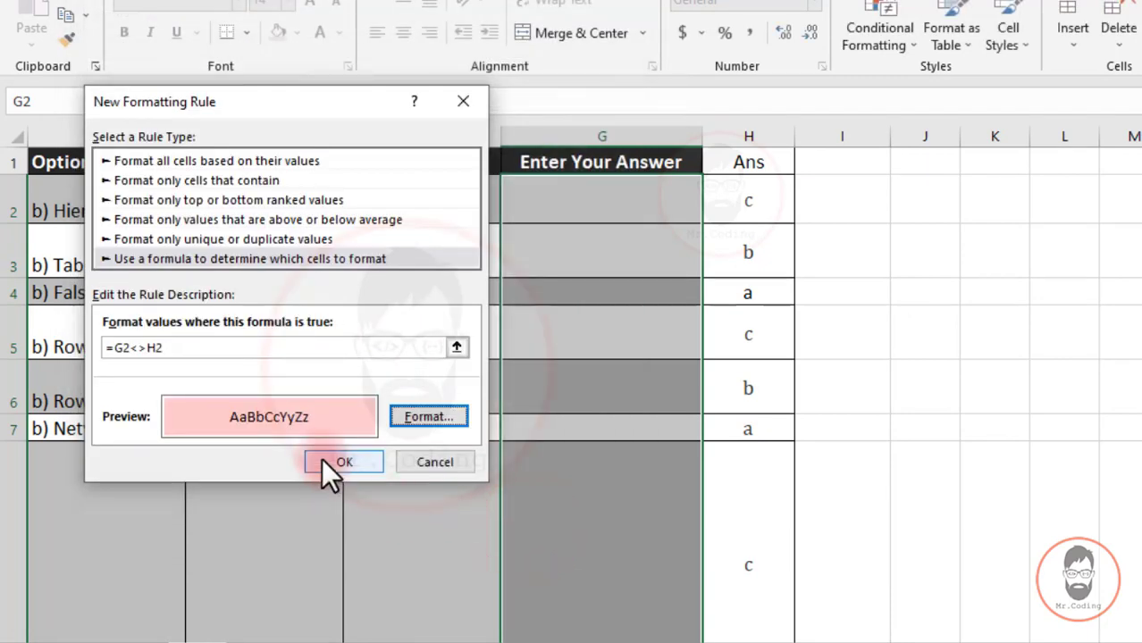
left_click(342, 463)
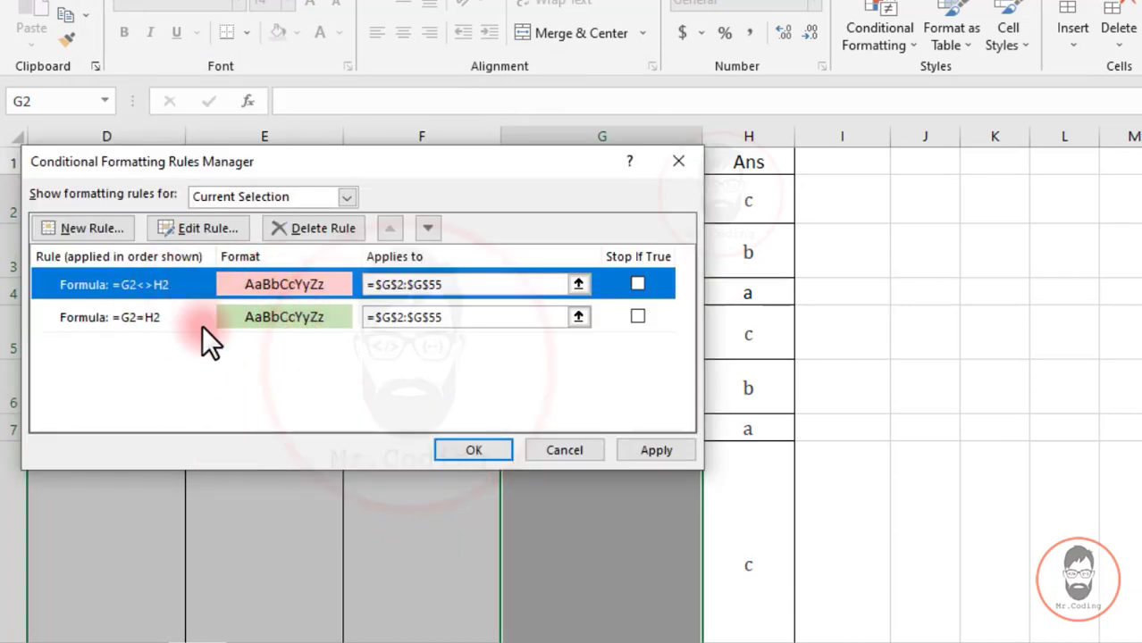
left_click(640, 445)
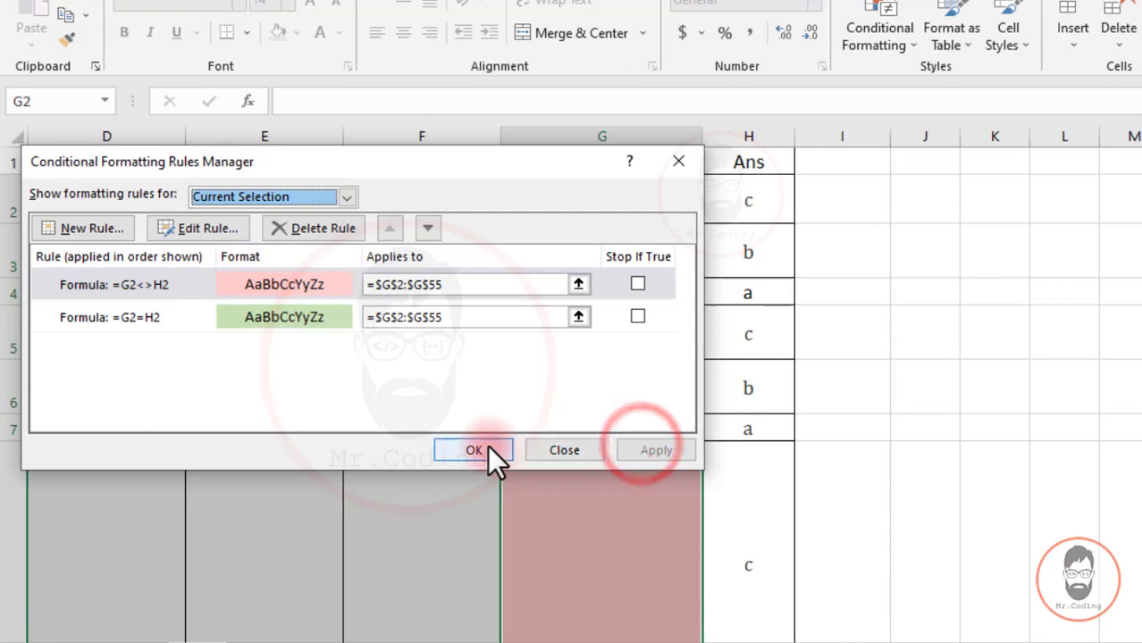
left_click(490, 448)
- Test both coloring rules by entering c and then a as the first question's answer in G2
left_click(594, 339)
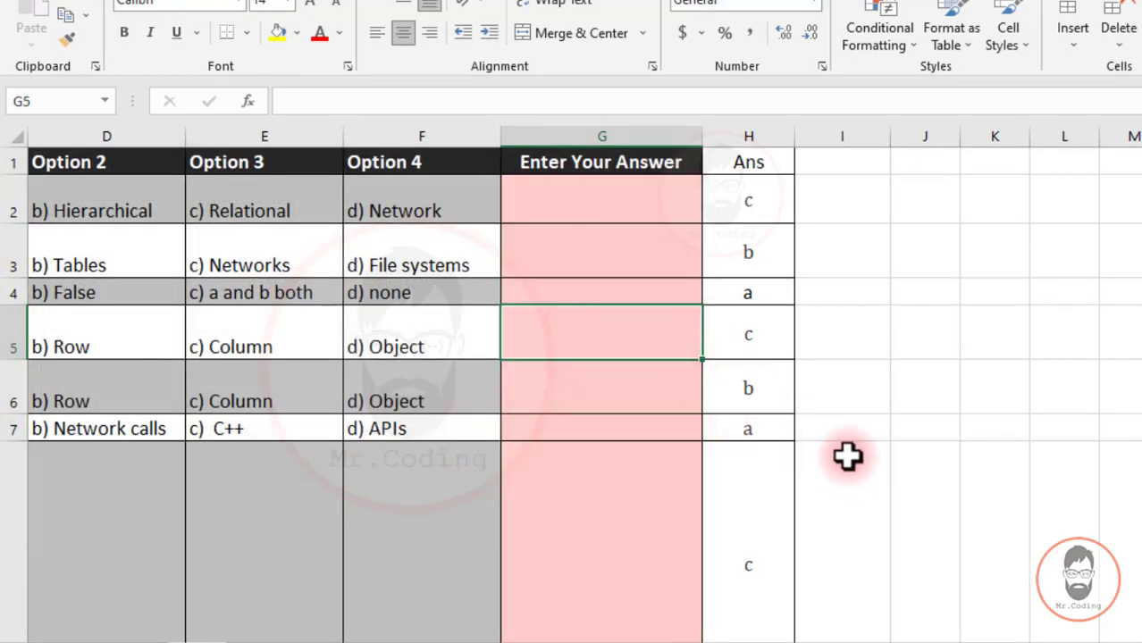
left_click(645, 202)
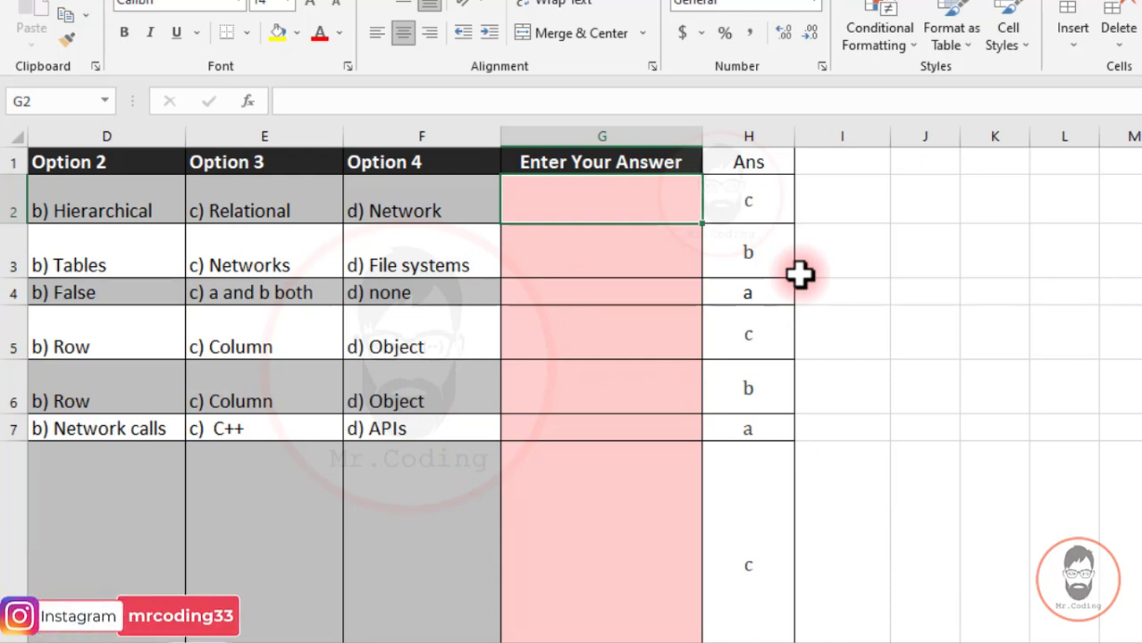
type("c")
key("Return")
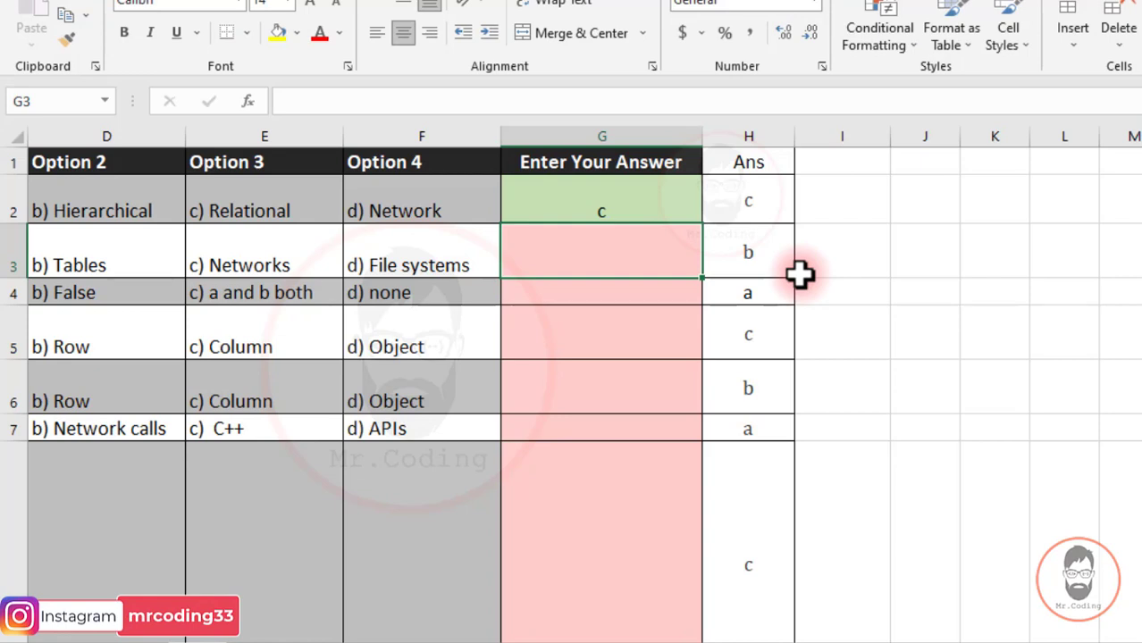
key("Up")
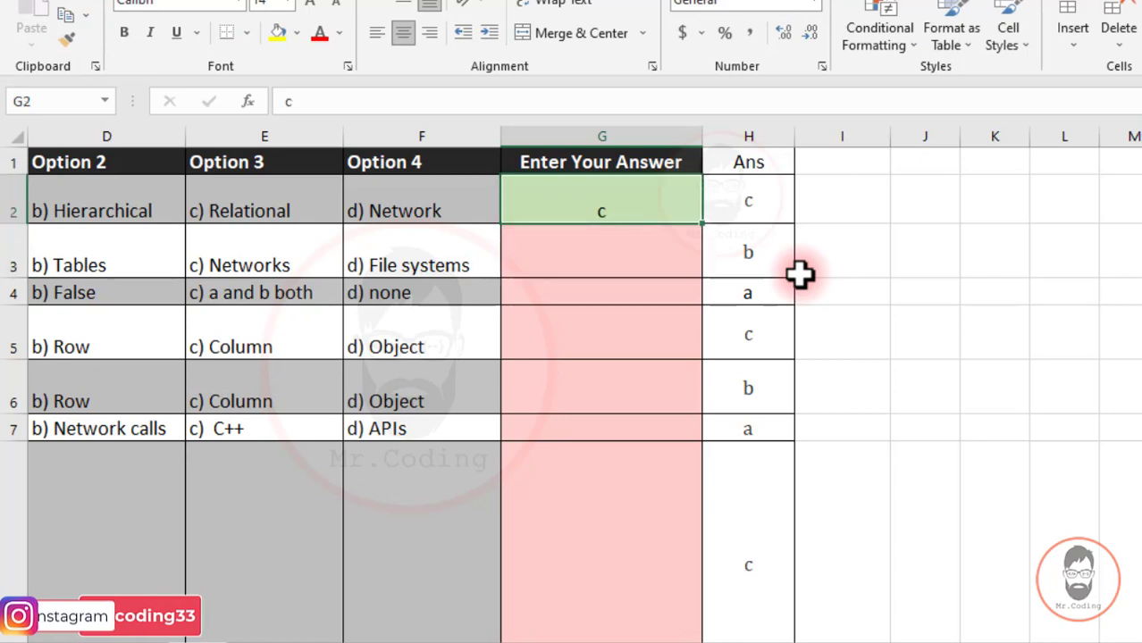
type("a")
key("Return")
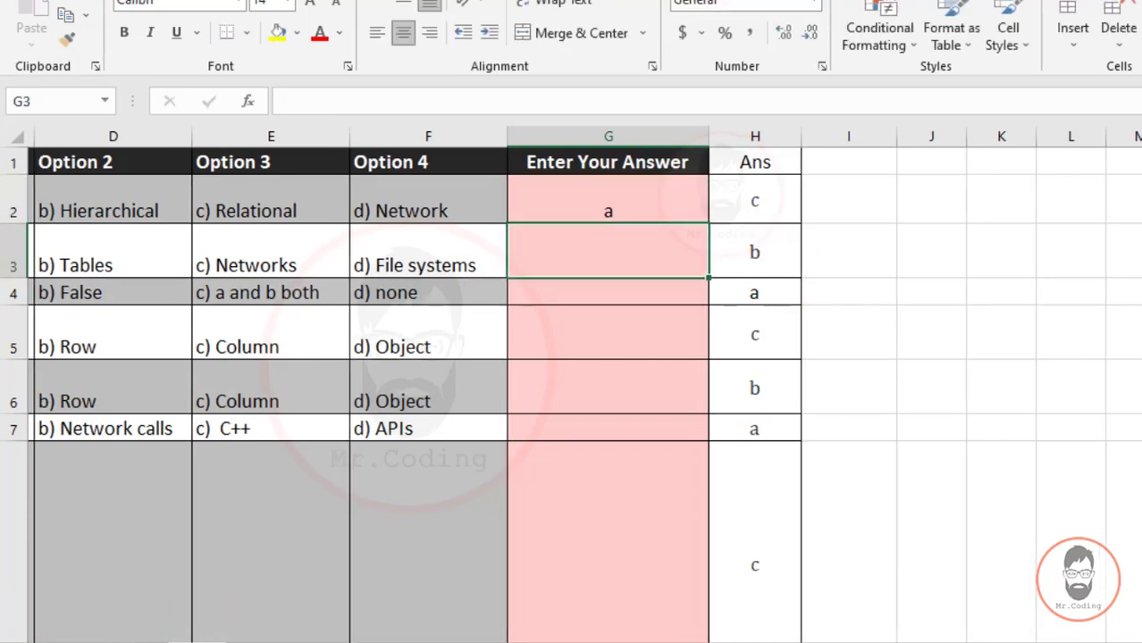
- Hide column H with the correct answers
scroll(800, 275, "left", 3)
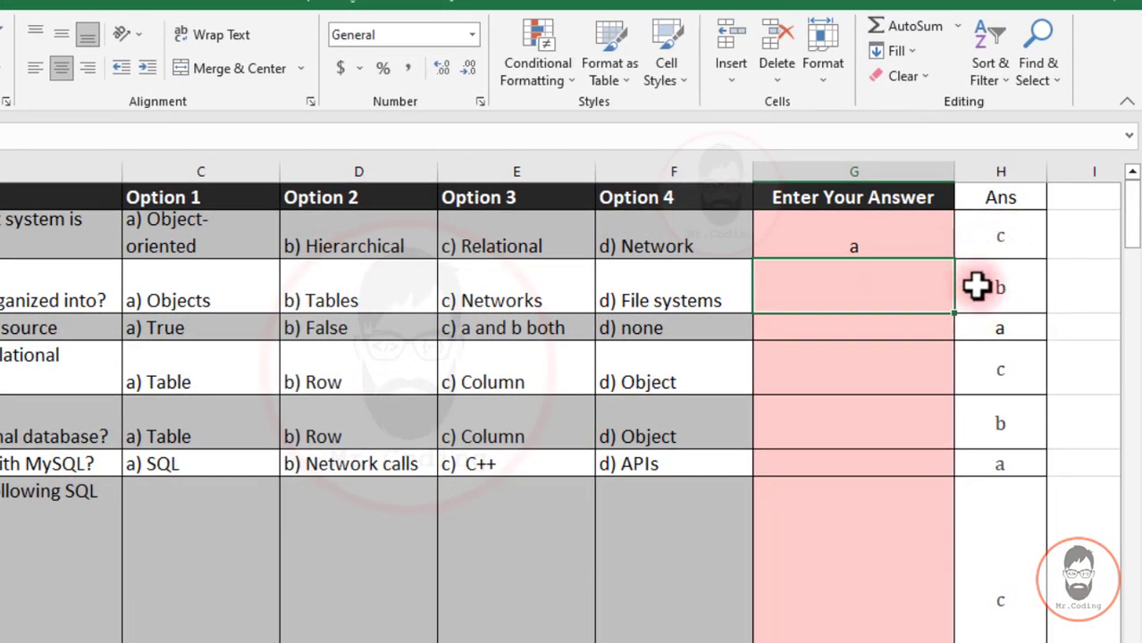
left_click(1000, 163)
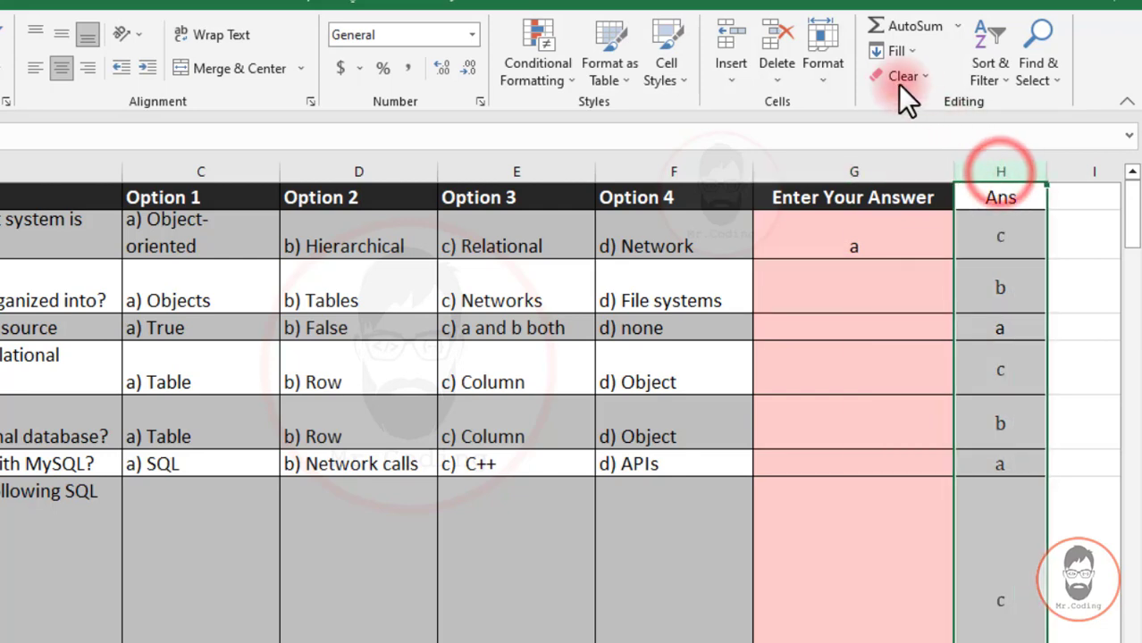
left_click(836, 83)
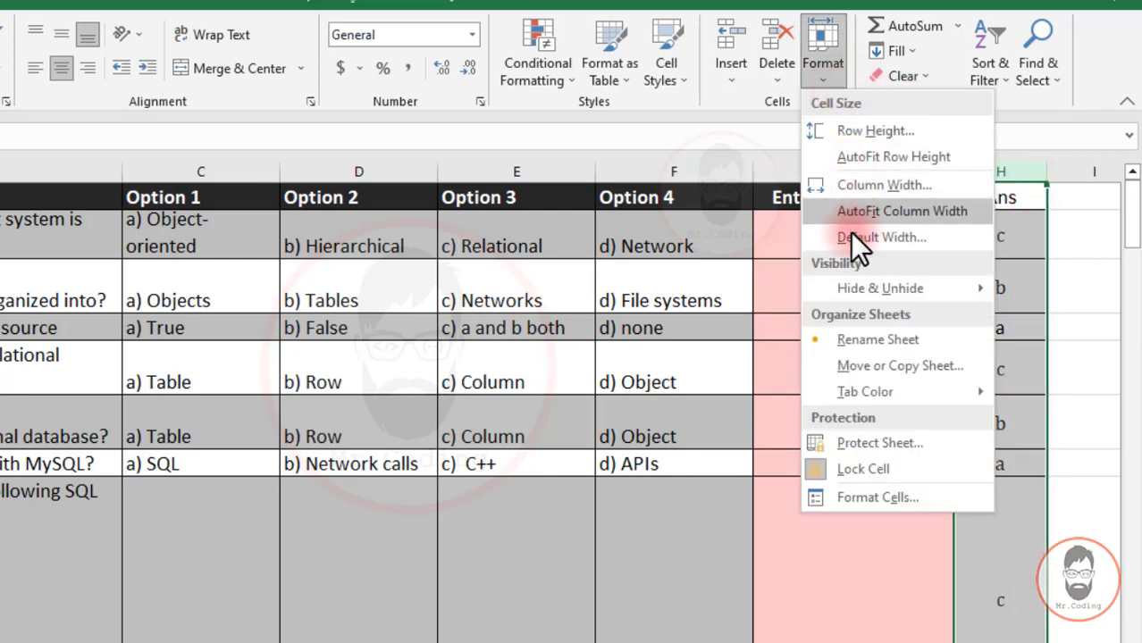
mouse_move(889, 288)
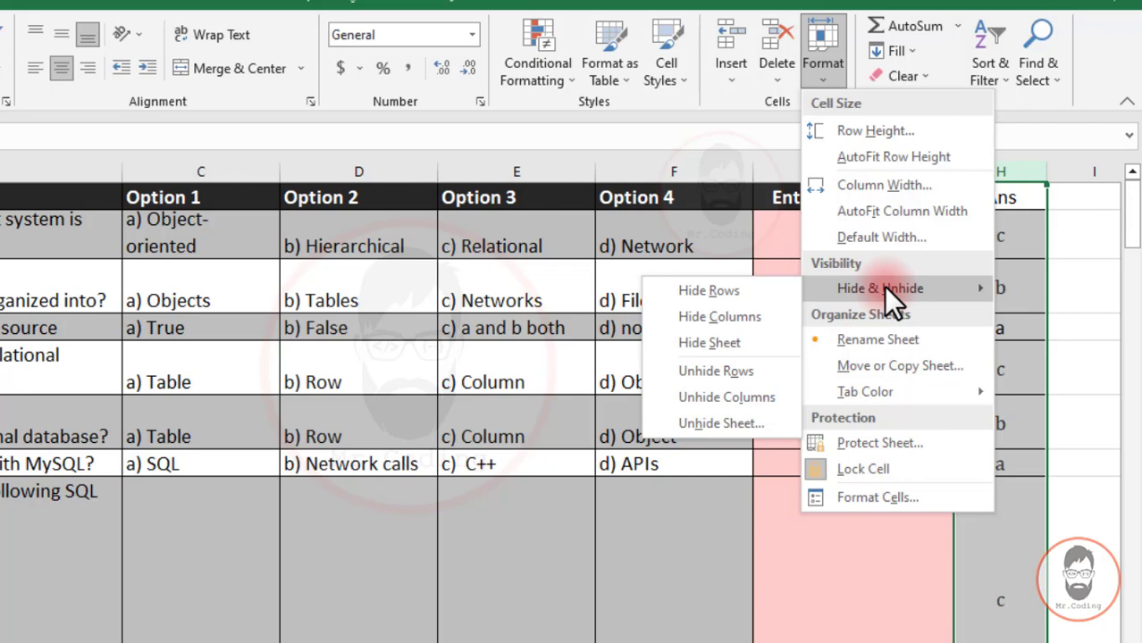
left_click(705, 320)
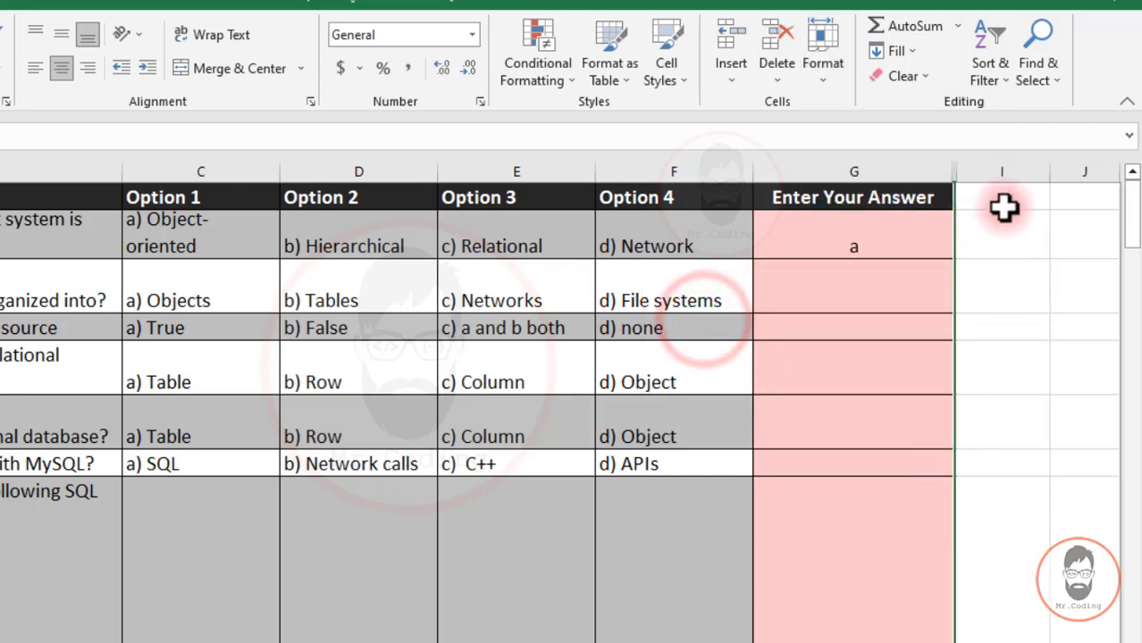
scroll(560, 402, "left", 2)
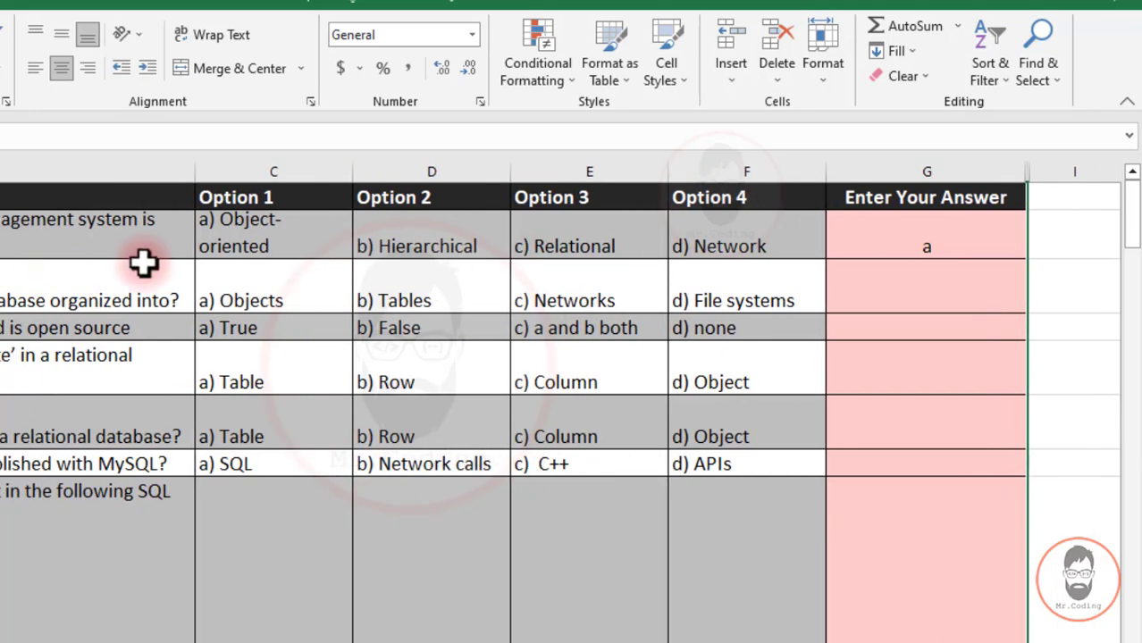
left_click(183, 236)
left_click(212, 229)
left_click(452, 254)
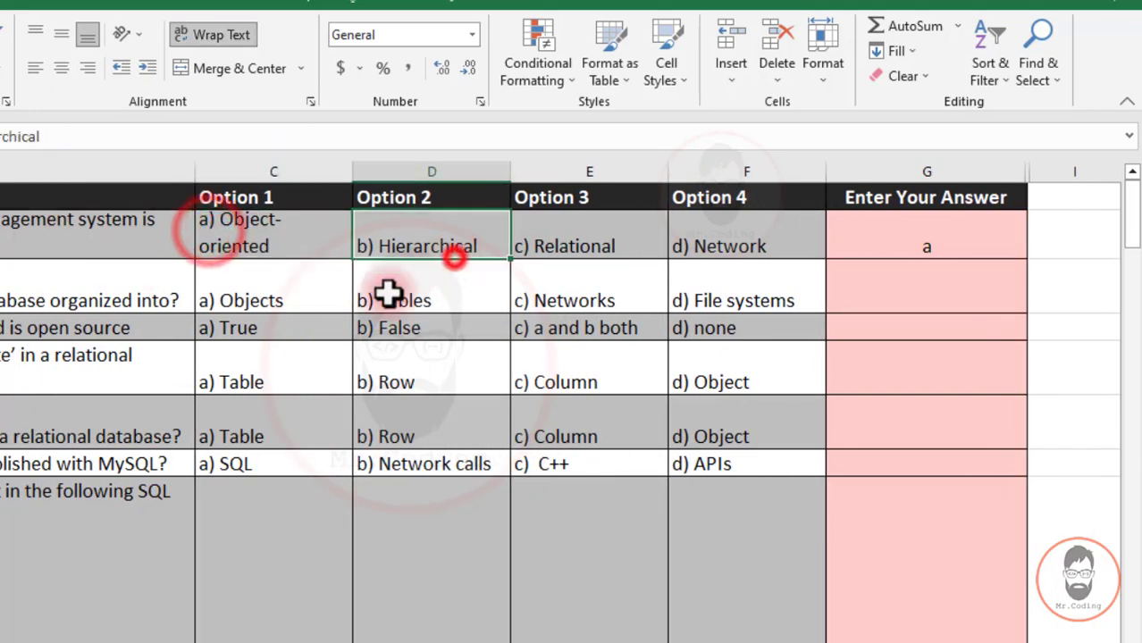
left_click(81, 304)
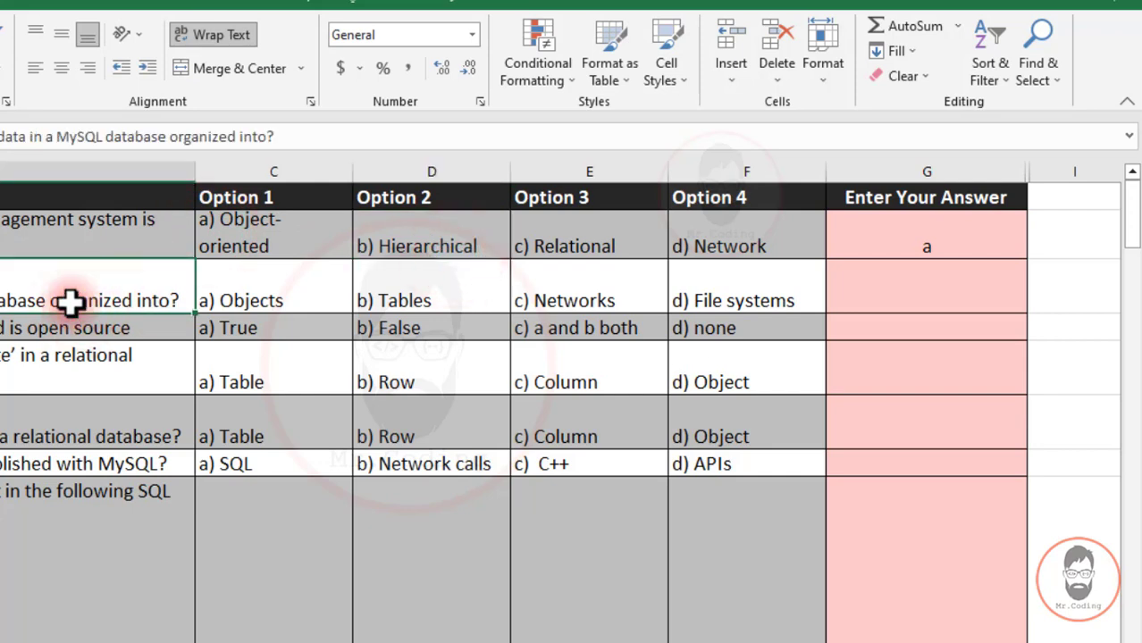
left_click(927, 170)
left_click(958, 264)
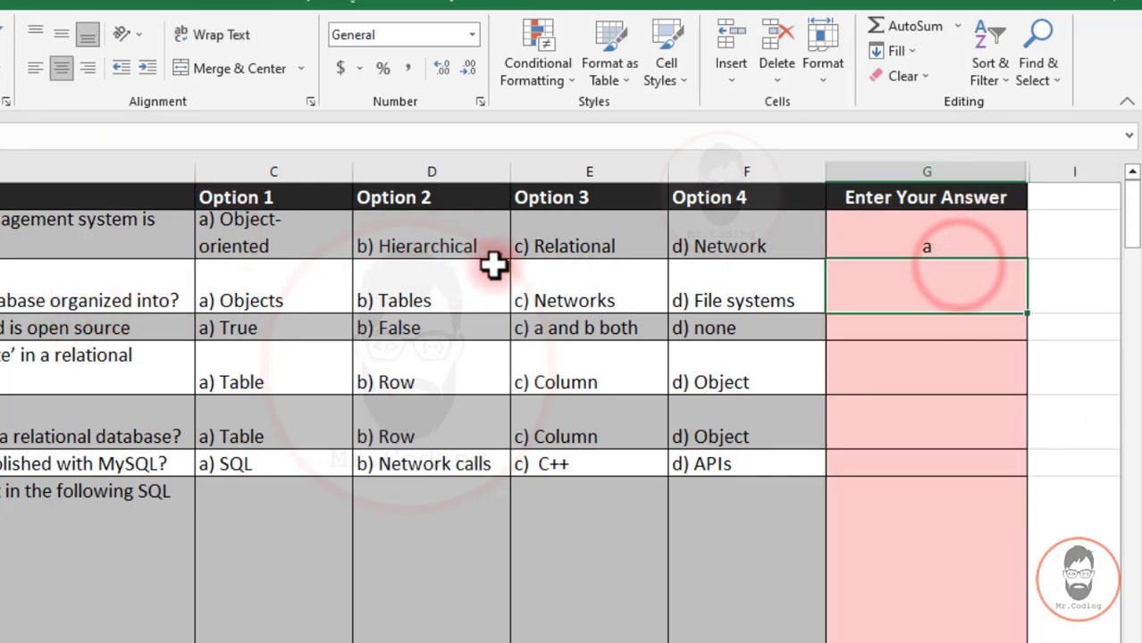
- Clear the test entry from the answer cells under the Enter Your Answer header
left_click(897, 220)
key("ctrl+shift+Down")
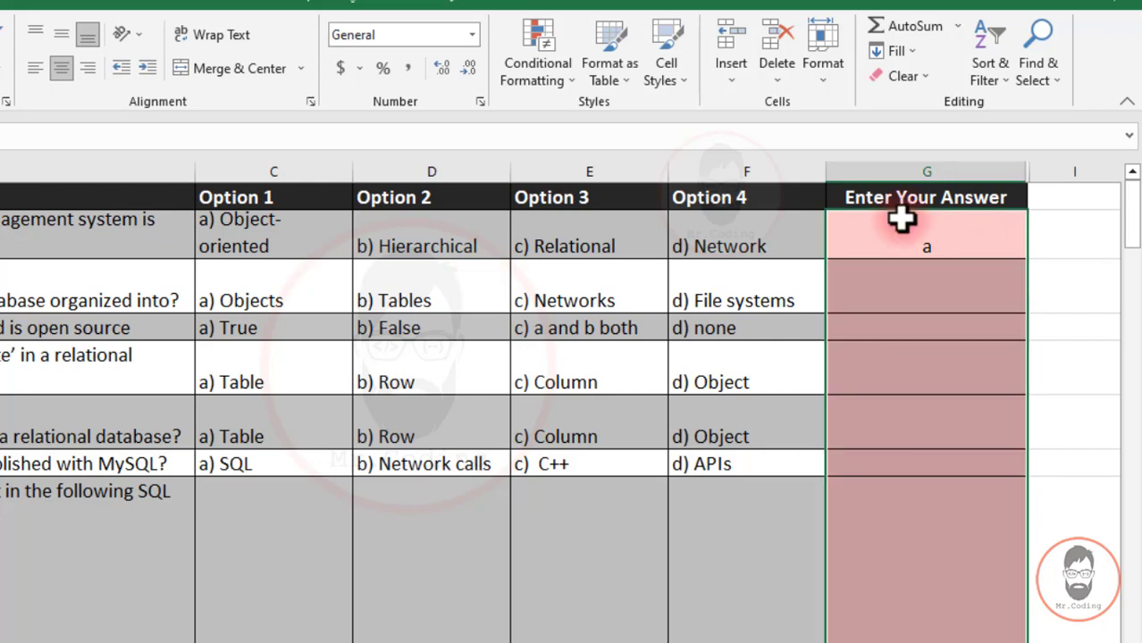
key("Delete")
- Unlock all answer cells under the Enter Your Answer header, from G2 down to the last question
left_click(936, 254)
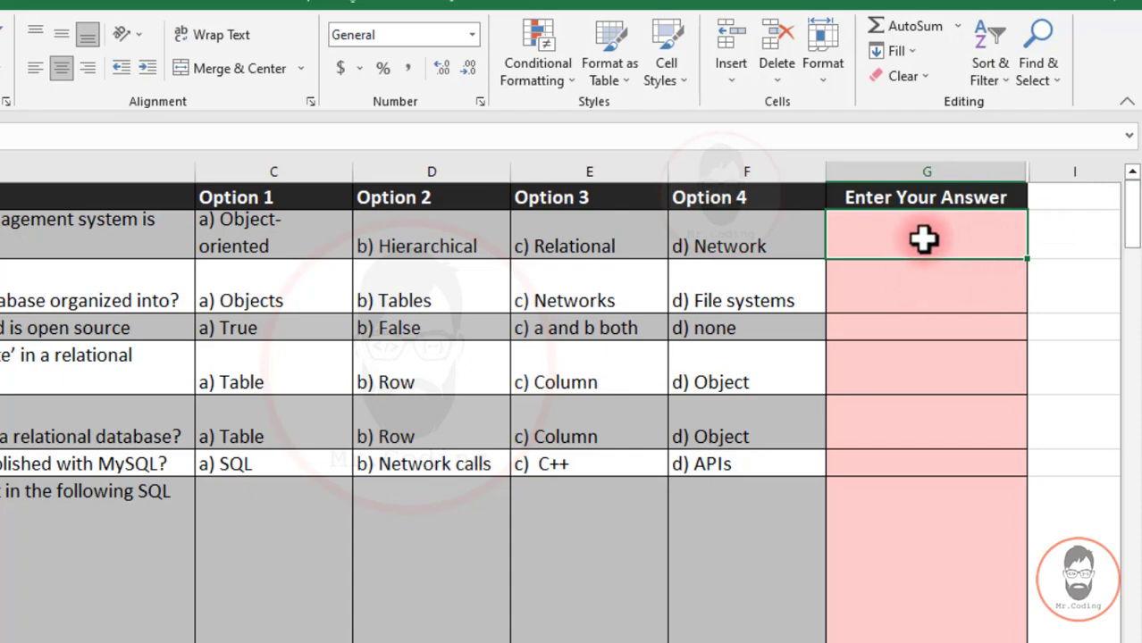
left_click_drag(1133, 225, 1134, 398)
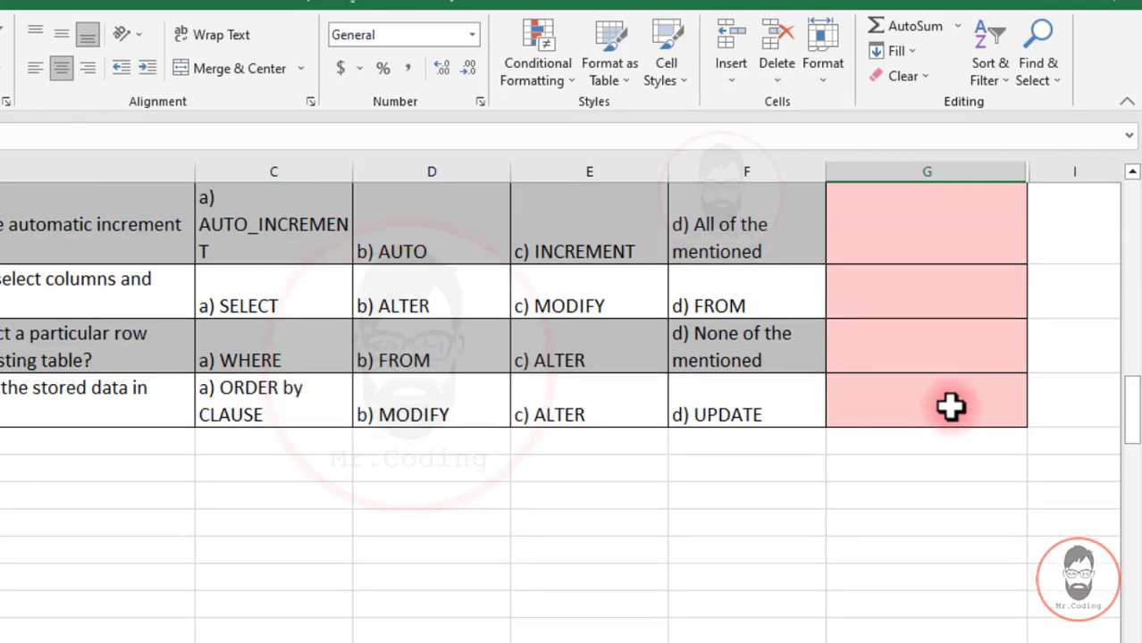
left_click(950, 408, "shift")
left_click_drag(1136, 429, 1130, 421)
left_click(822, 71)
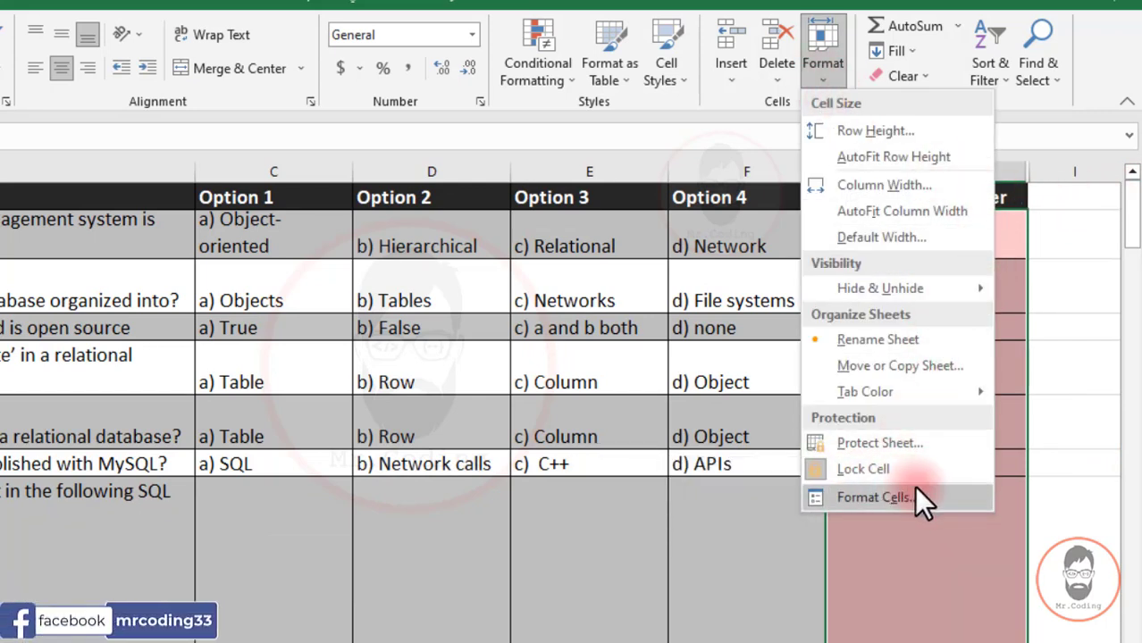
left_click(890, 471)
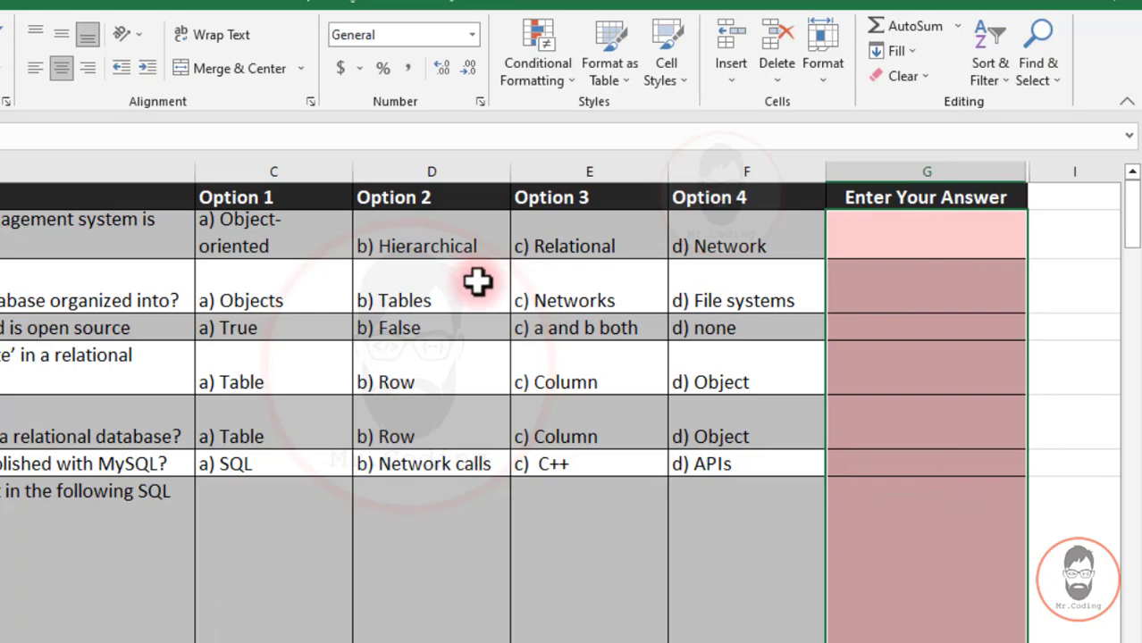
scroll(935, 356, "down", 1)
scroll(935, 356, "down", 9)
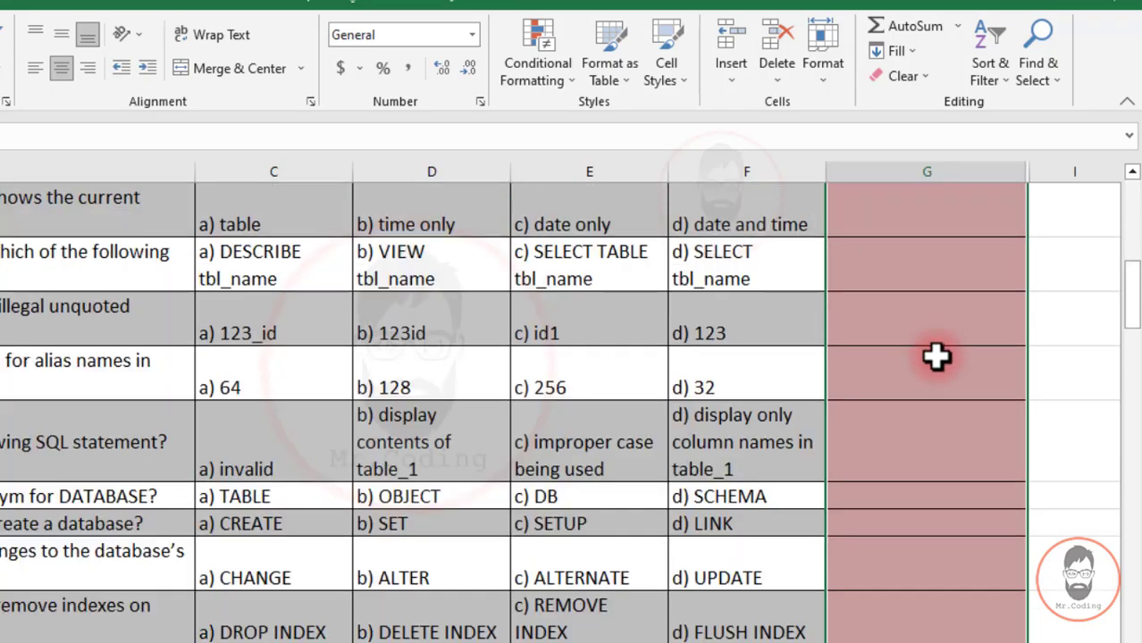
scroll(936, 356, "up", 8)
scroll(936, 355, "up", 4)
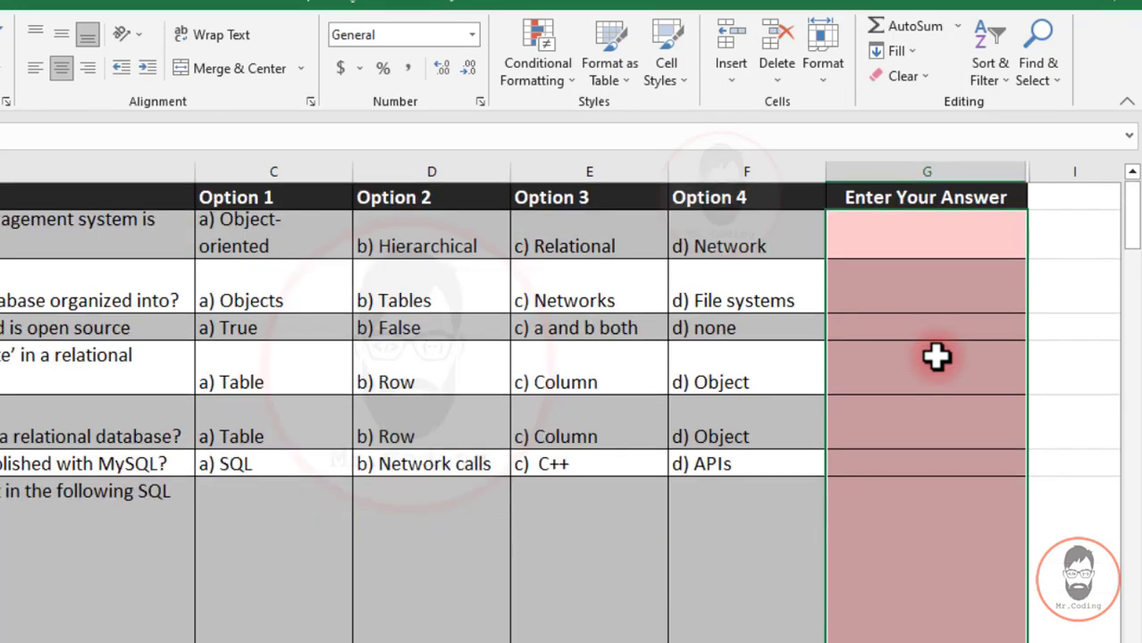
- Protect the sheet with a password, disallowing selection of locked cells and allowing selection of unlocked cells
left_click(823, 64)
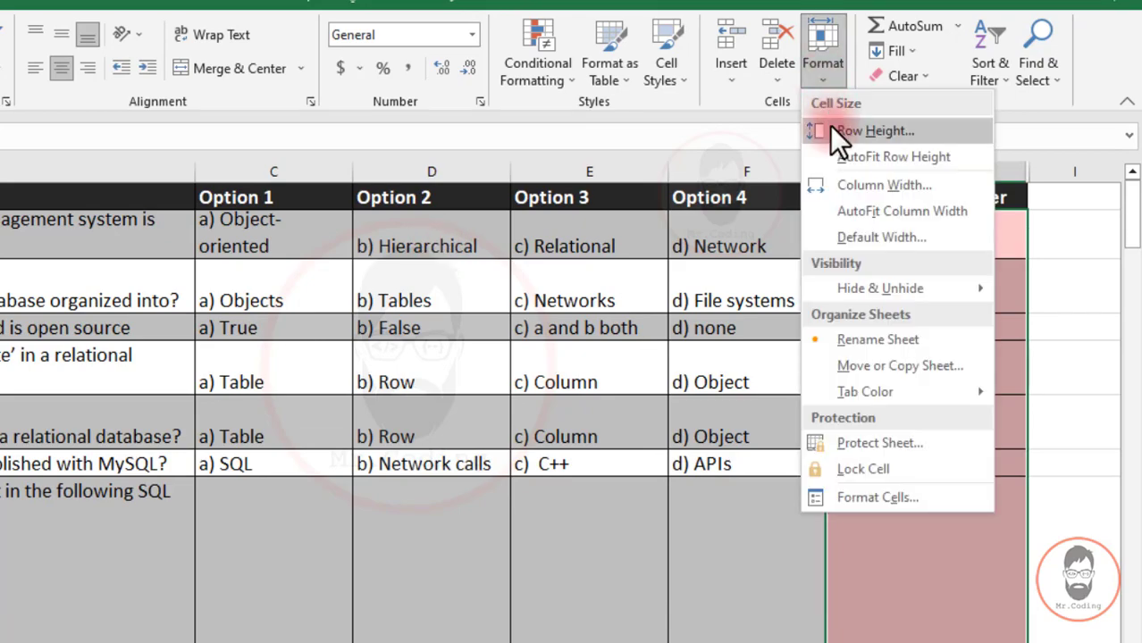
left_click(881, 443)
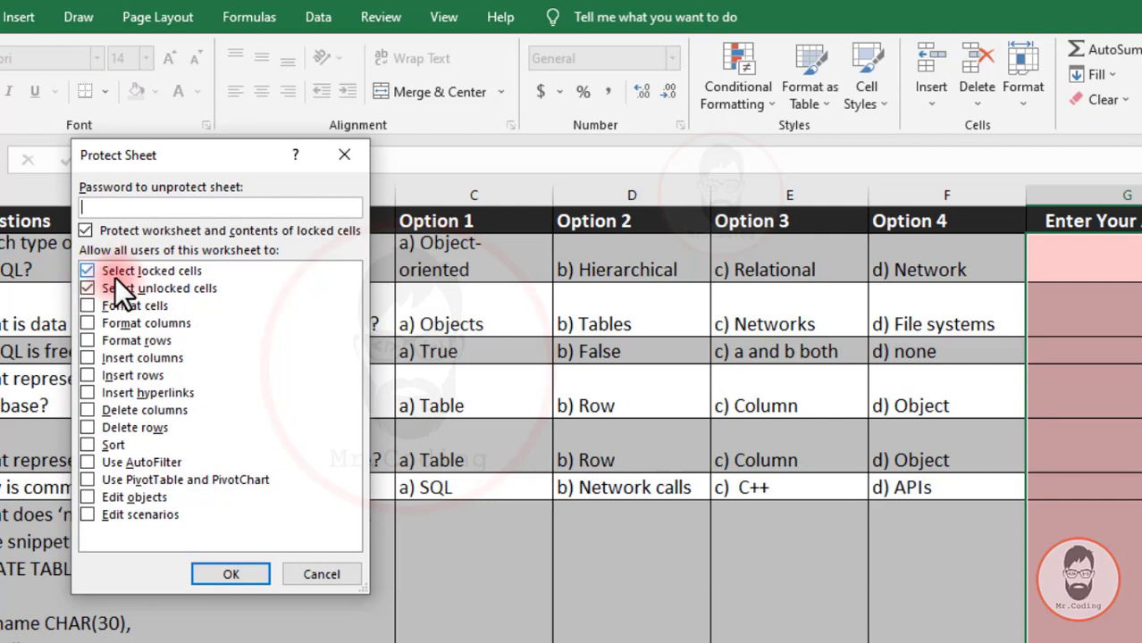
left_click(88, 271)
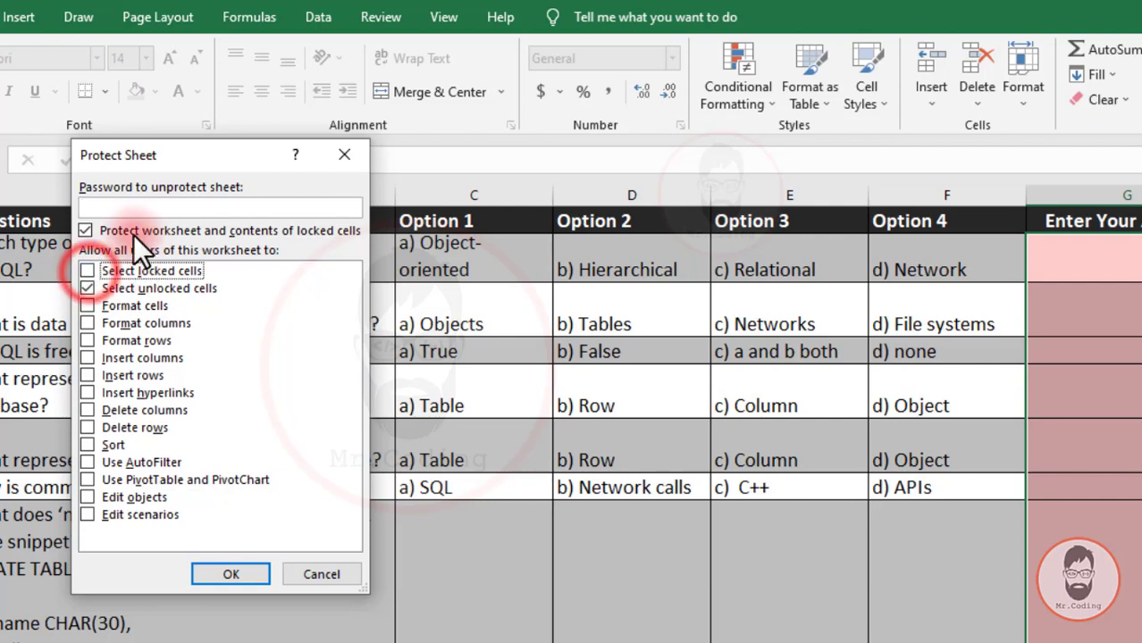
left_click(122, 206)
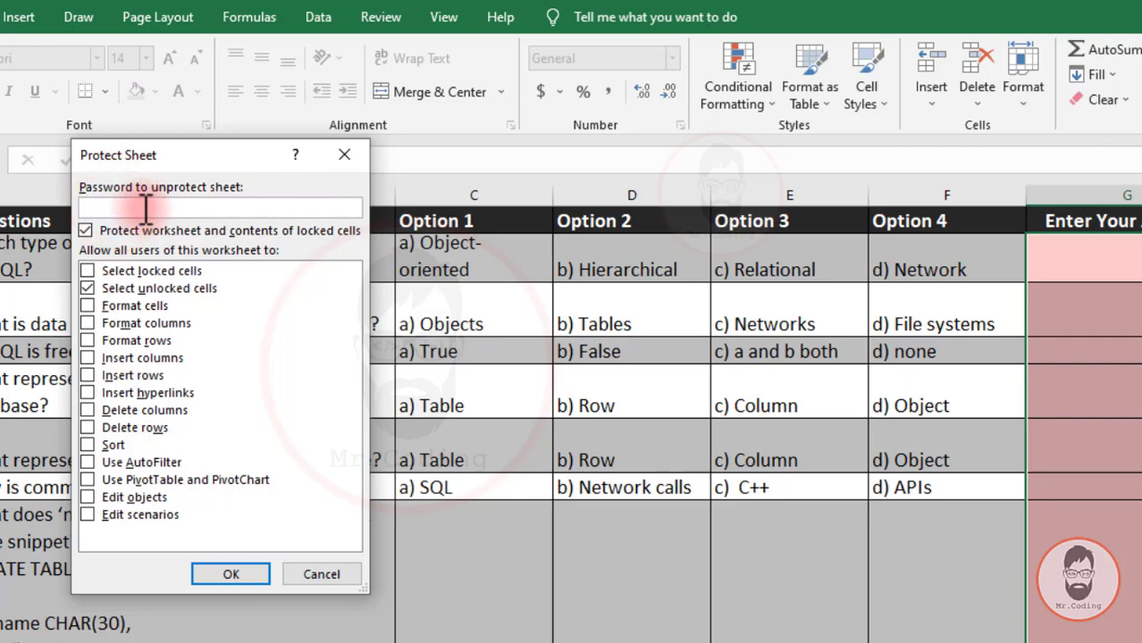
left_click(231, 574)
left_click(132, 350)
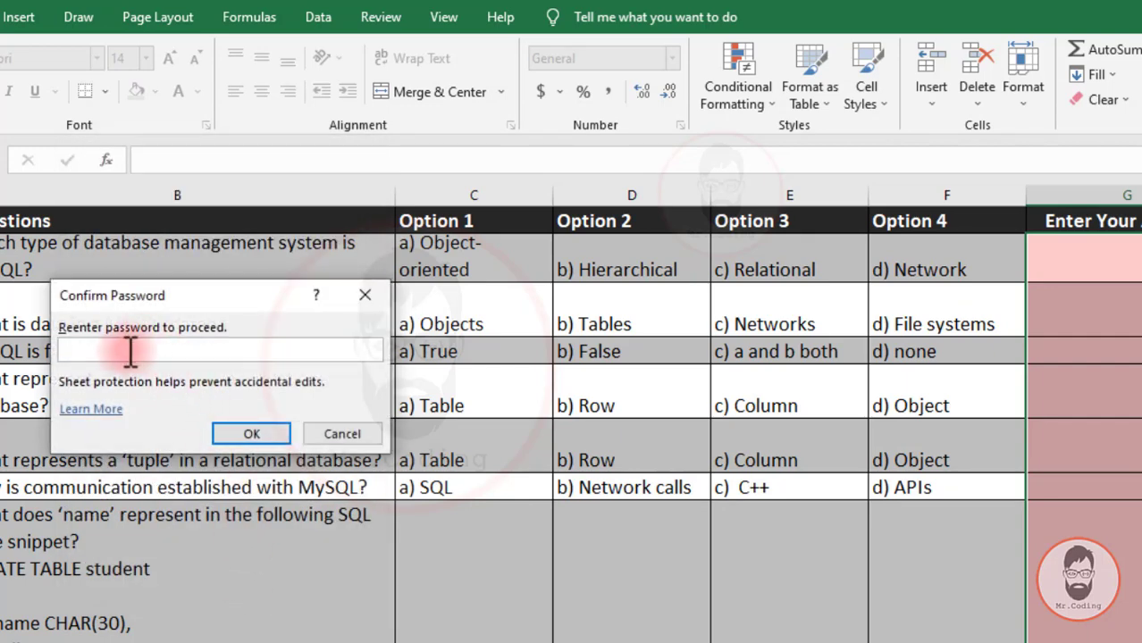
type("1")
left_click(243, 433)
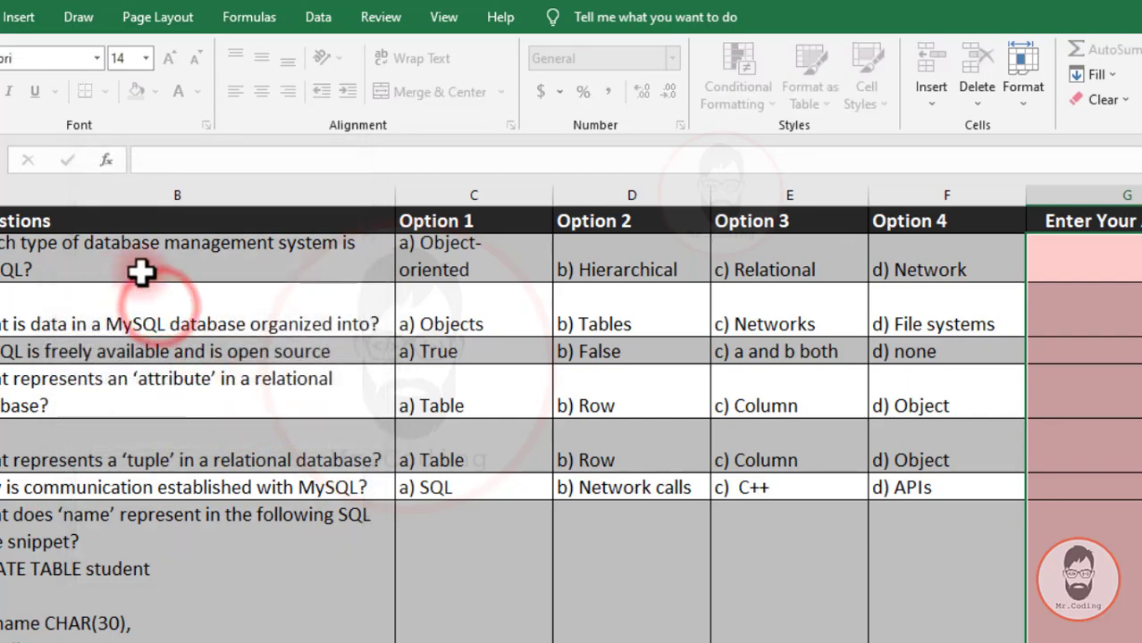
- Test whether the question and option cells can still be selected on the protected sheet
left_click(528, 354)
left_click(305, 309)
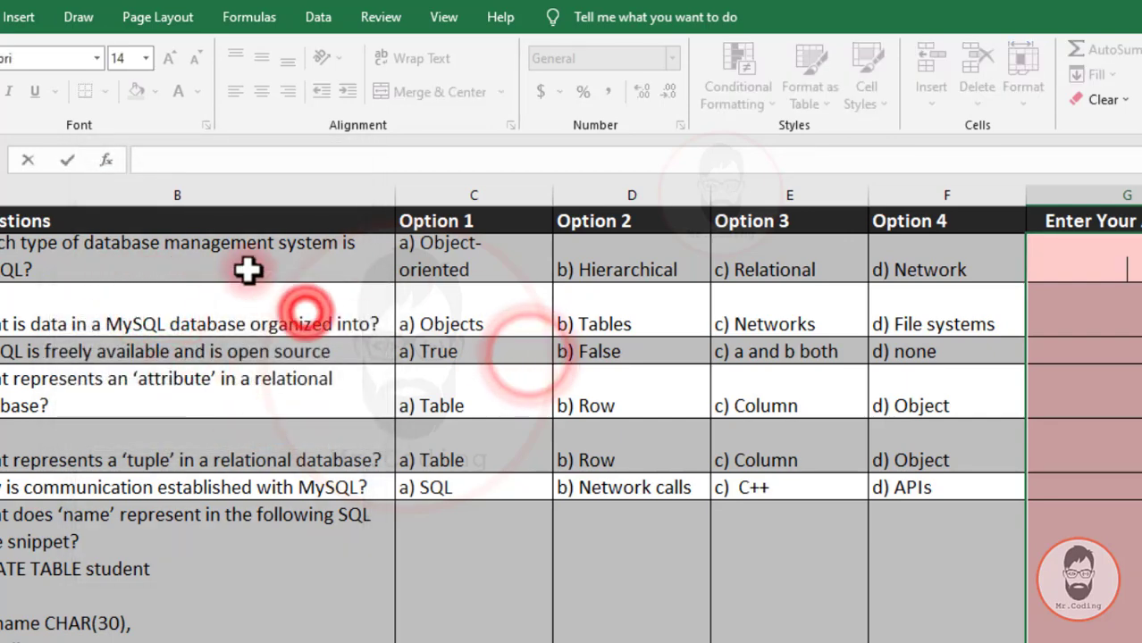
left_click(249, 270)
left_click(176, 438)
left_click(328, 484)
left_click(608, 376)
left_click(636, 244)
left_click(638, 260)
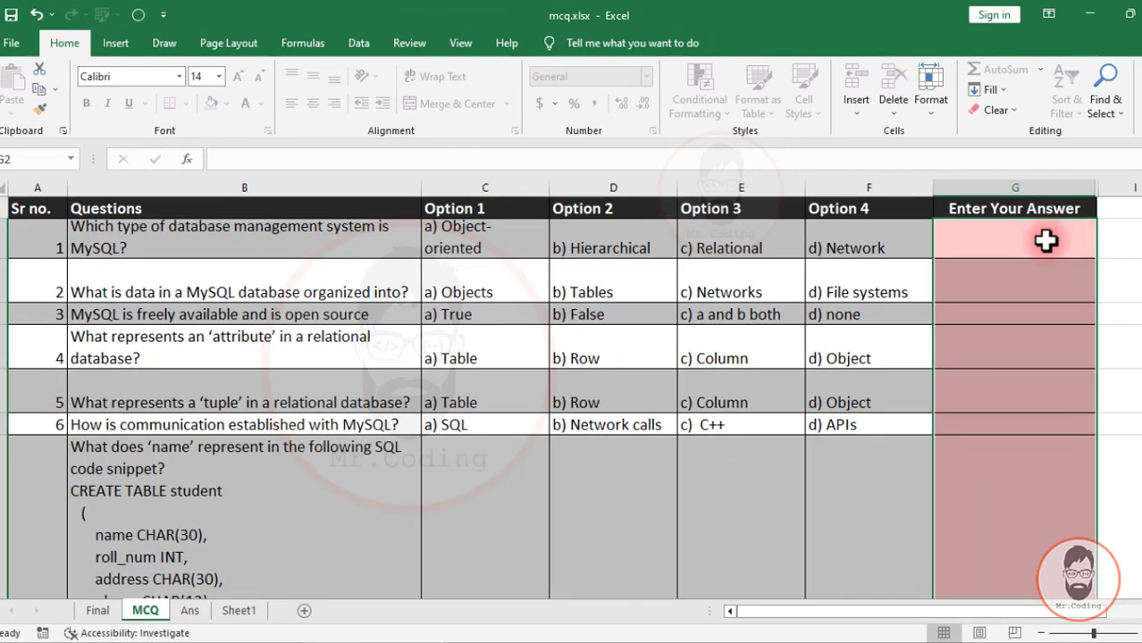
- Enter the answers c, a and a for the first three questions, starting in G2
left_click(1046, 239)
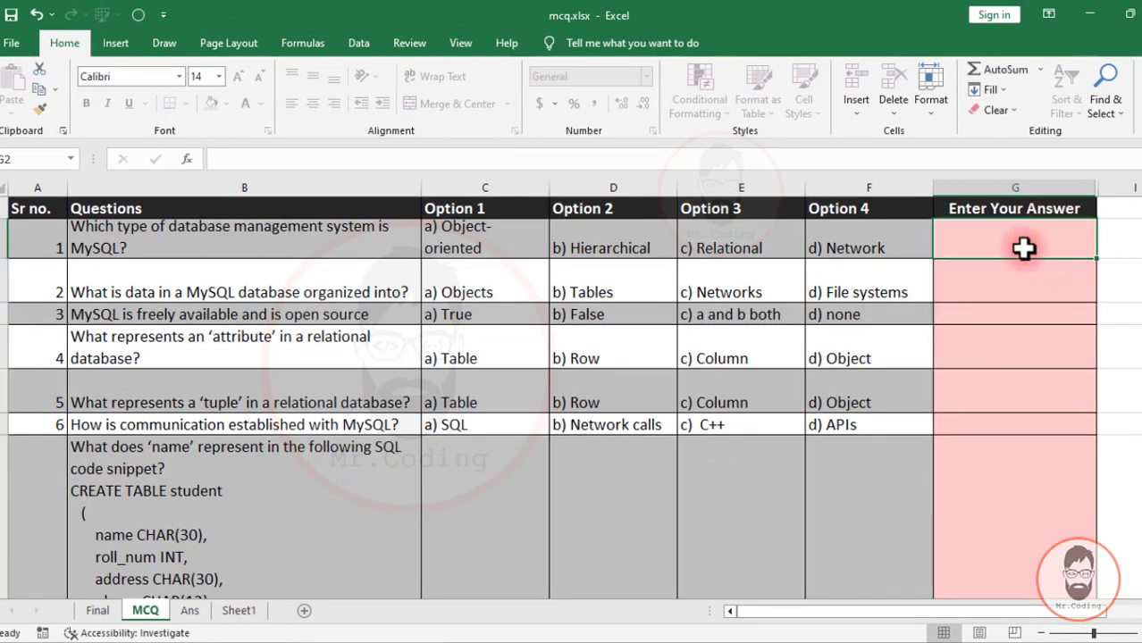
type("c")
key("Return")
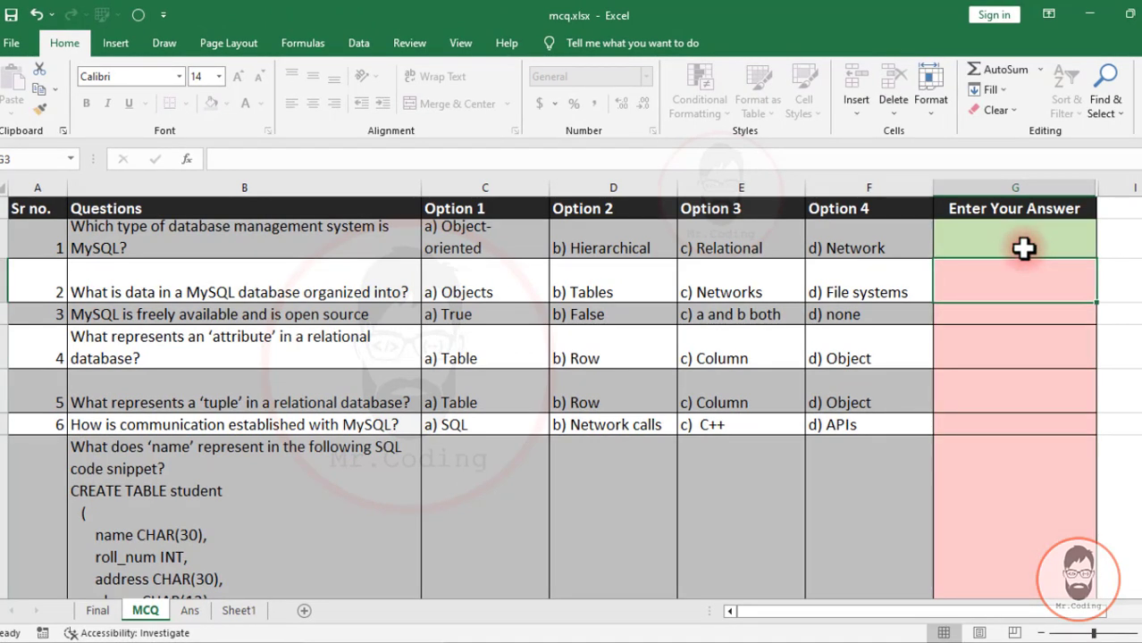
type("a")
key("Return")
type("a")
key("Return")
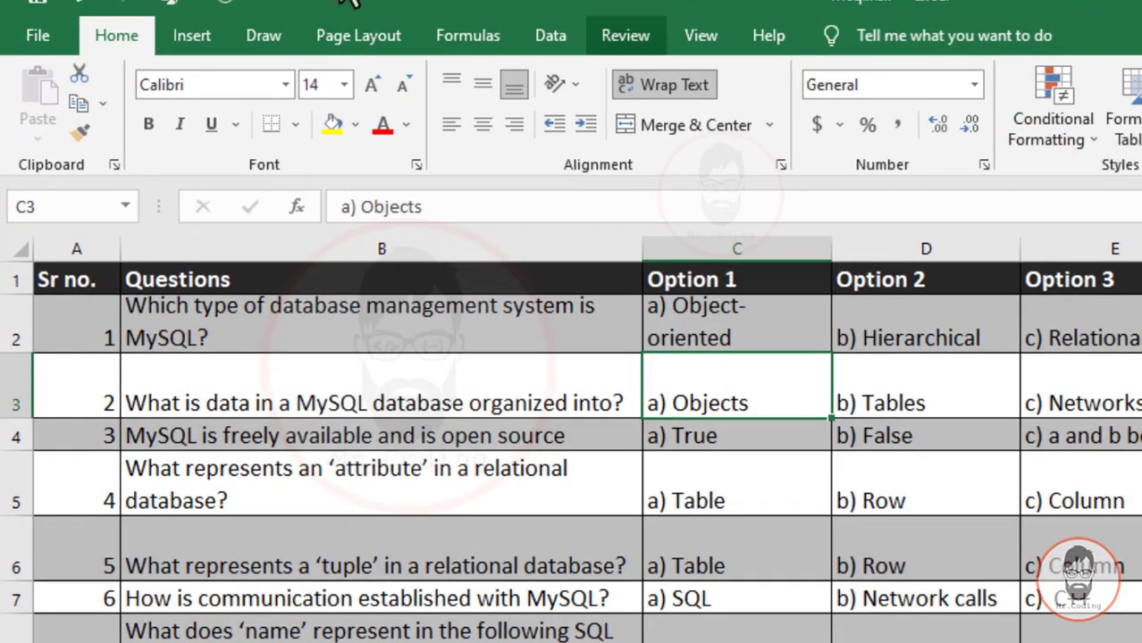
- Bring up the commands for inserting objects into the quiz sheet
left_click(198, 35)
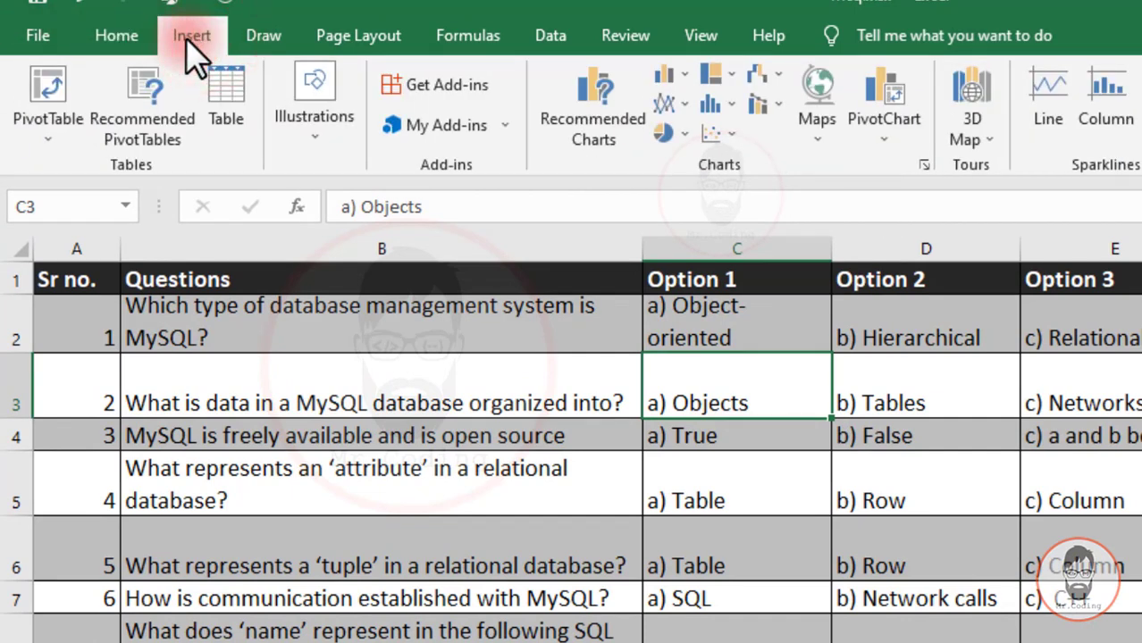